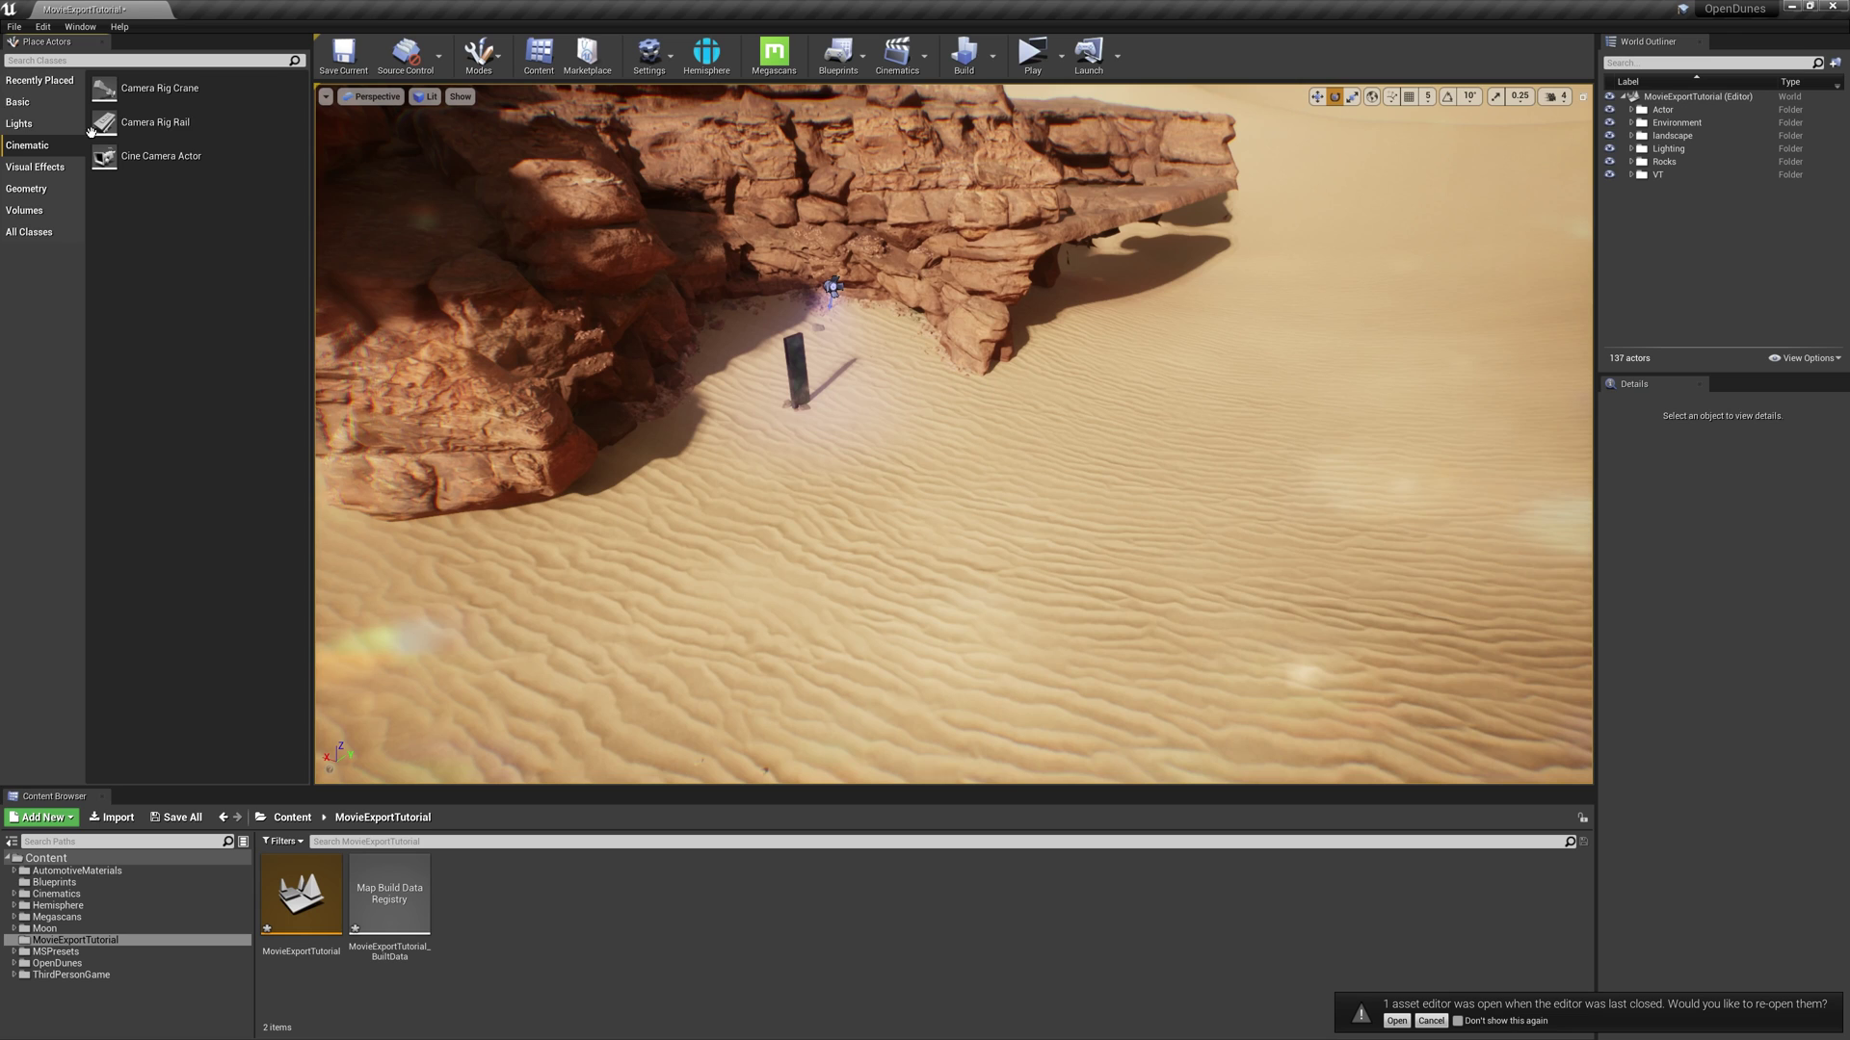
Place a Cine Camera Actor on the sand, paste the saved location, and rotate it toward the monolith
{"action": "left_click", "coordinate": [137, 157]}
{"action": "left_click_drag", "start_coordinate": [138, 157], "coordinate": [867, 506]}
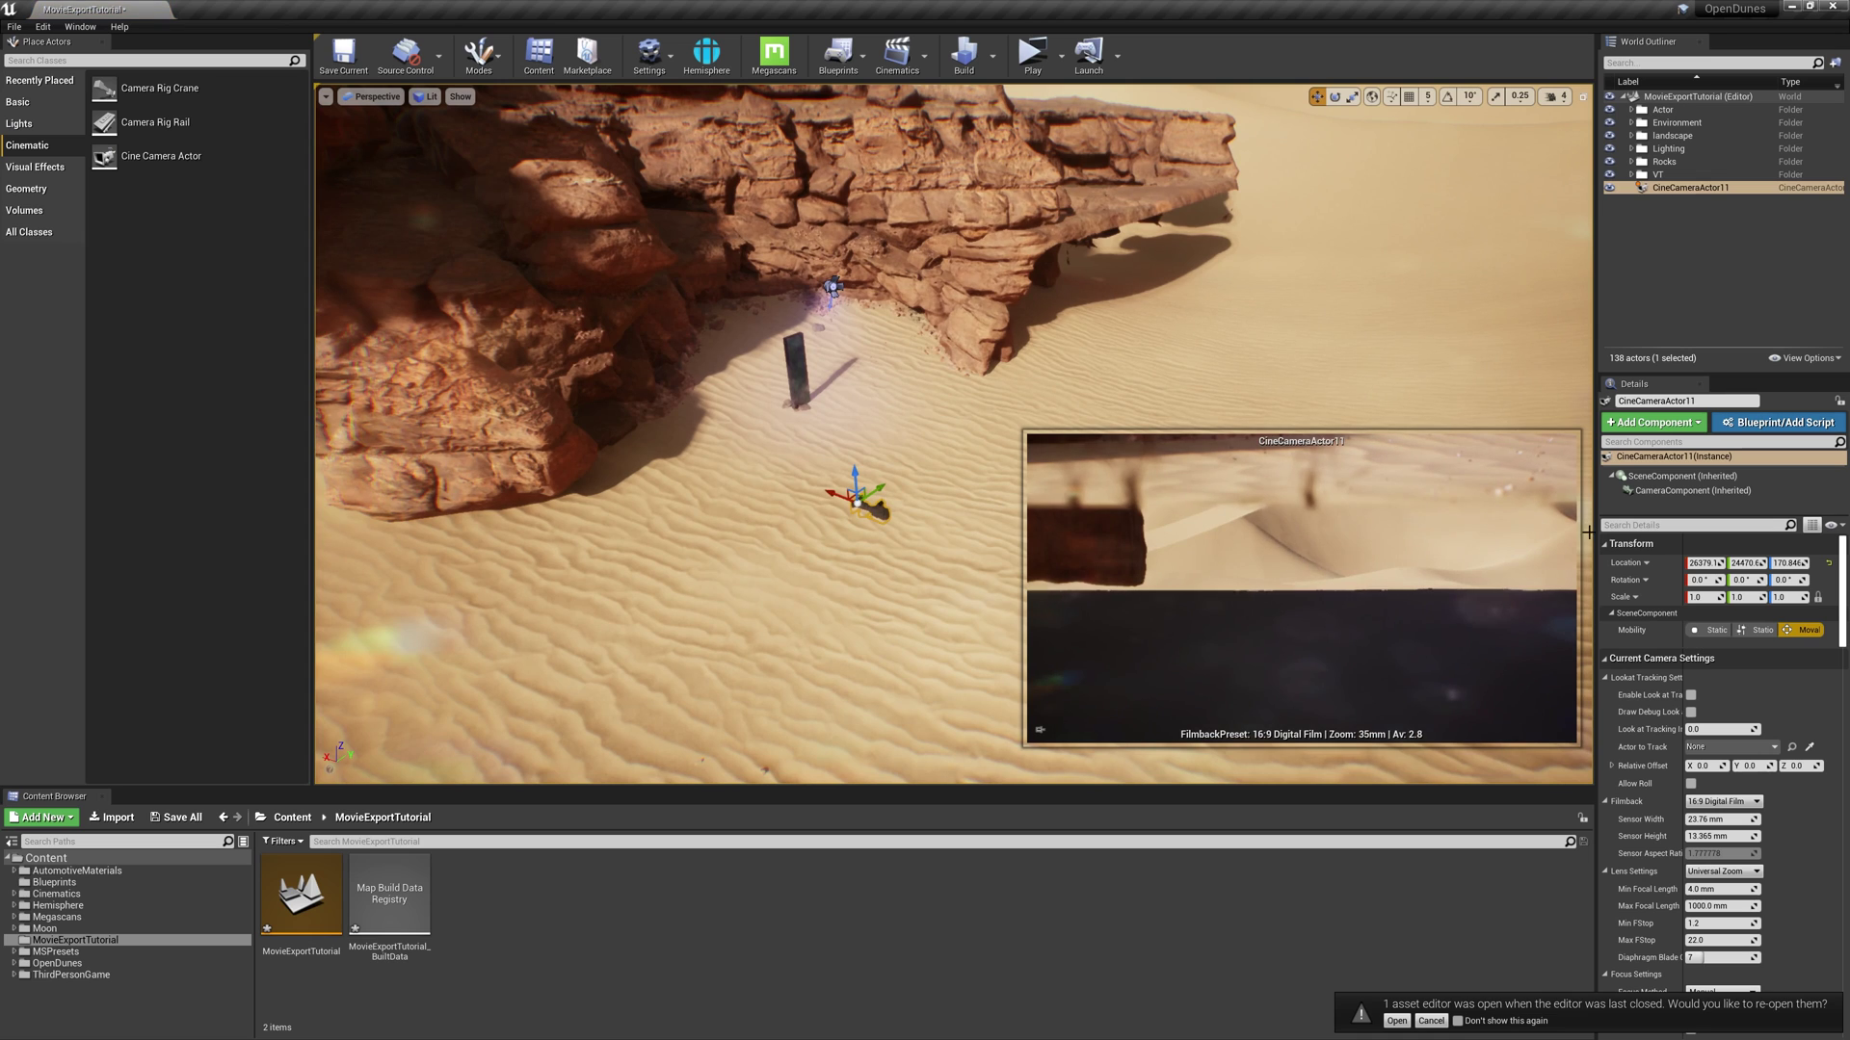
{"action": "right_click", "coordinate": [1662, 565]}
{"action": "left_click", "coordinate": [1696, 584]}
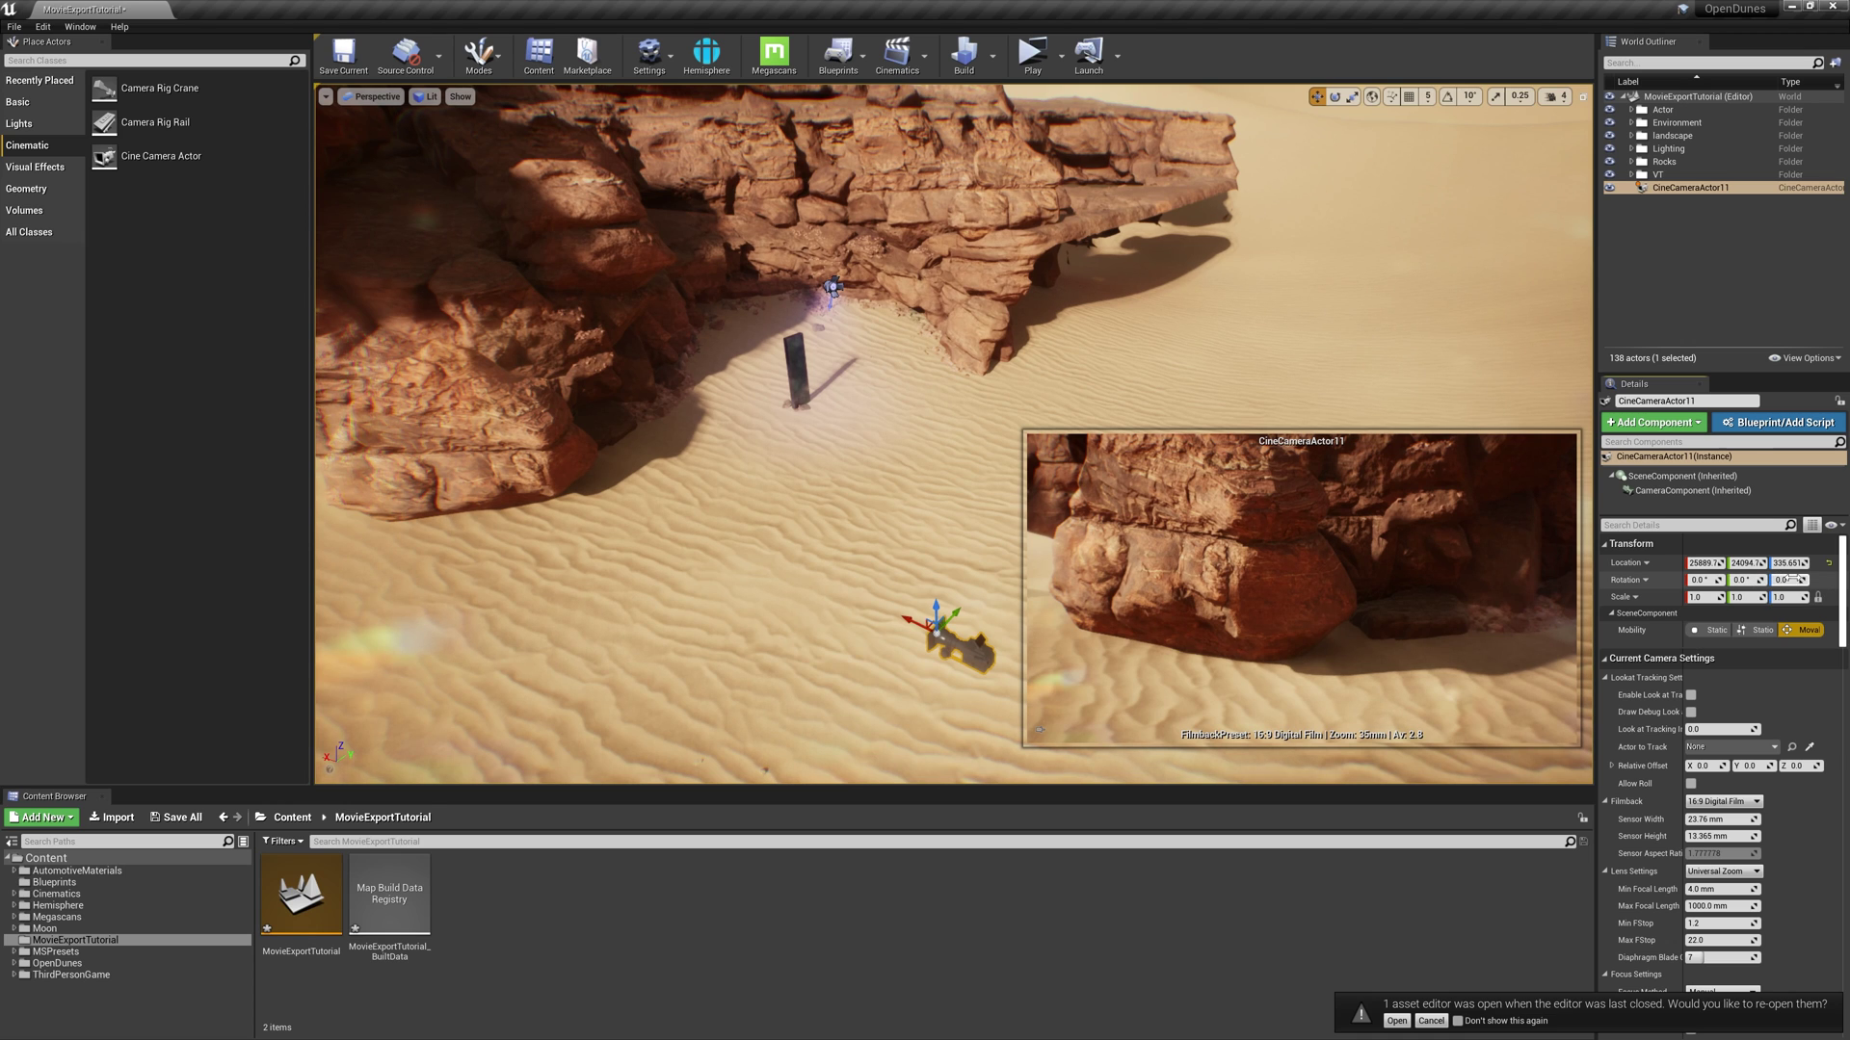
{"action": "key", "text": "e"}
{"action": "left_click_drag", "start_coordinate": [886, 627], "coordinate": [888, 686]}
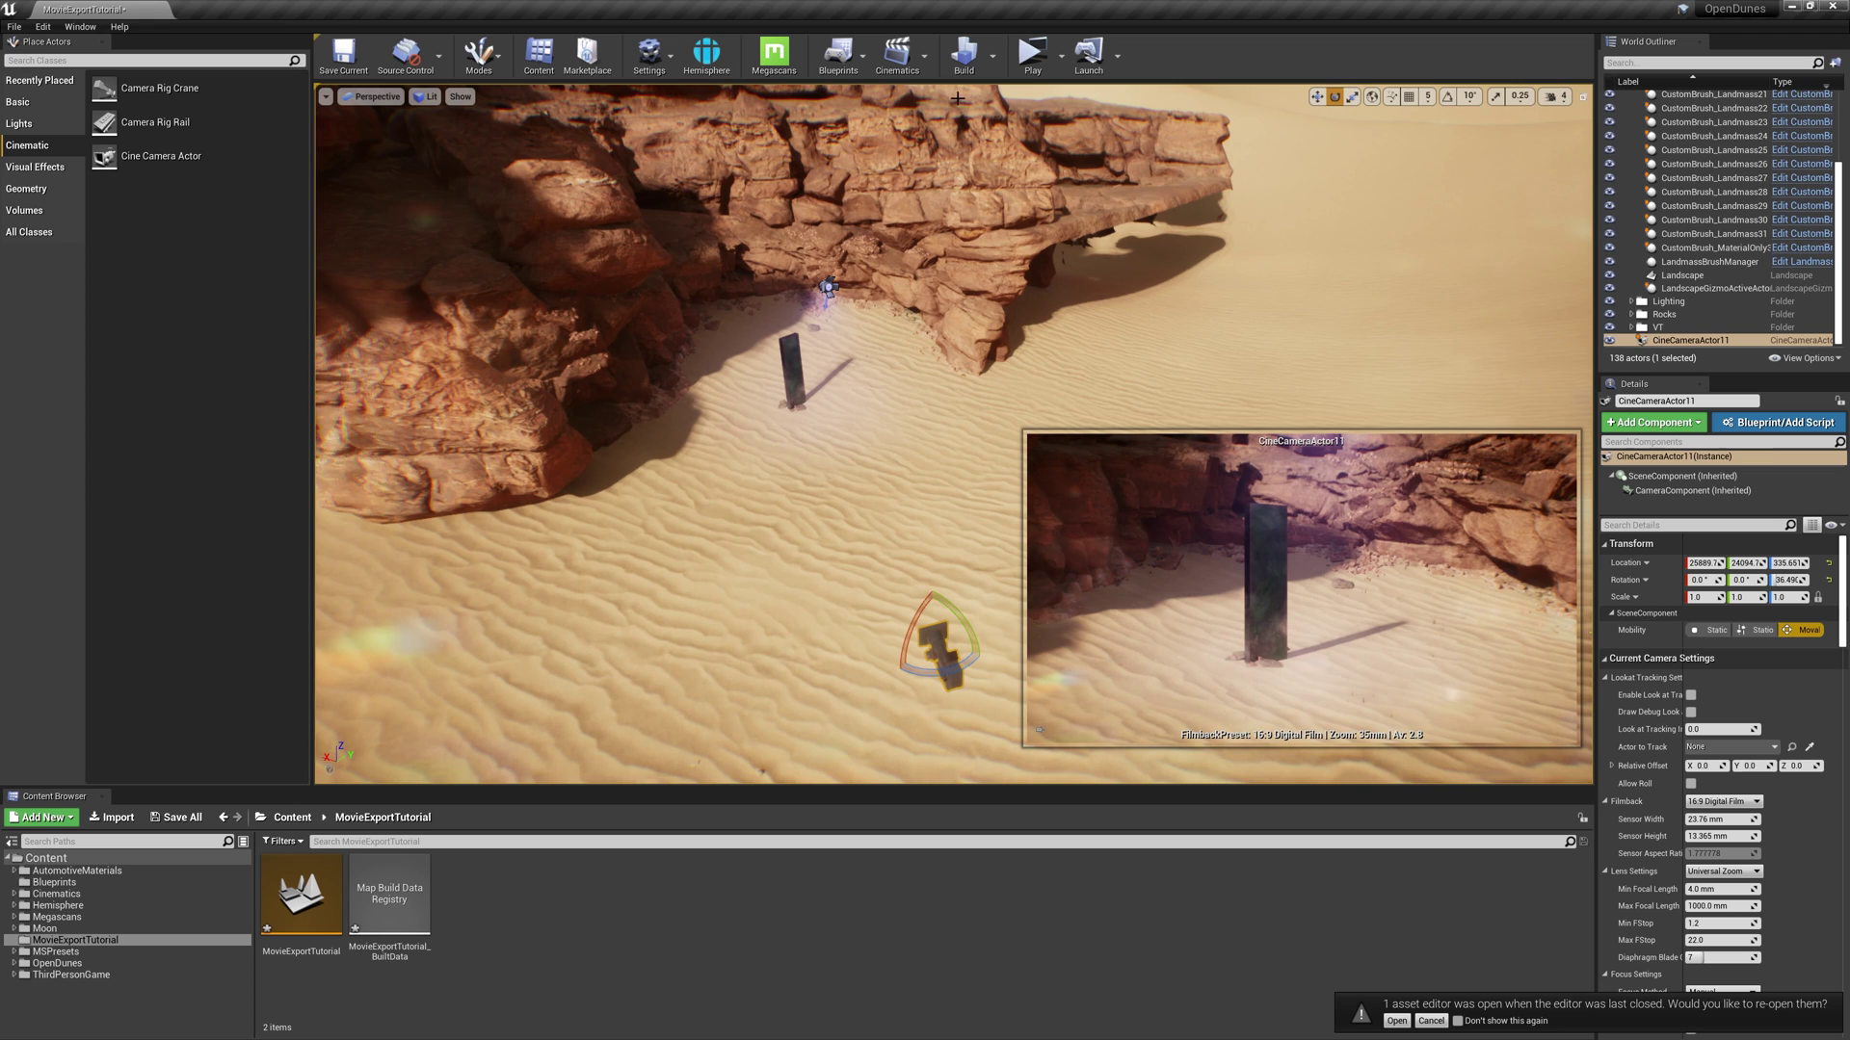
Create a level sequence named MovieRenderSeq in the MovieExportTutorial folder
{"action": "left_click", "coordinate": [929, 58]}
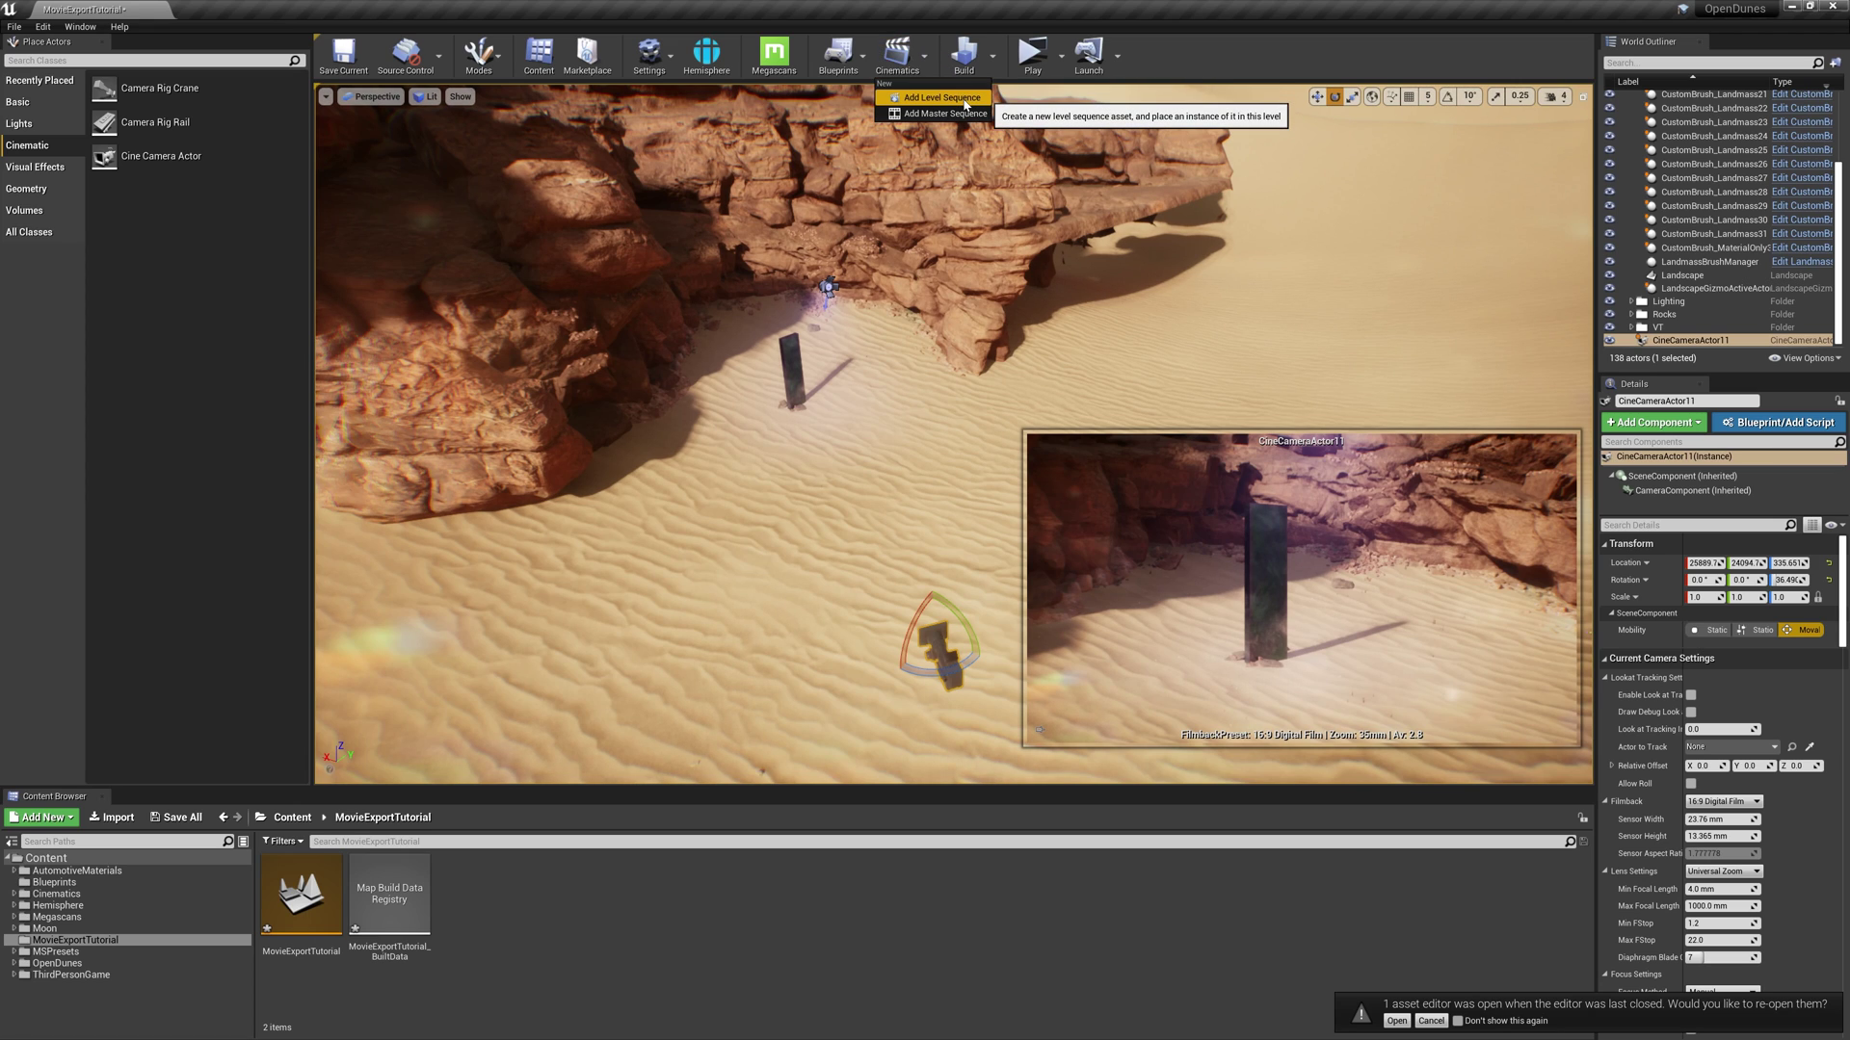
{"action": "left_click", "coordinate": [942, 97]}
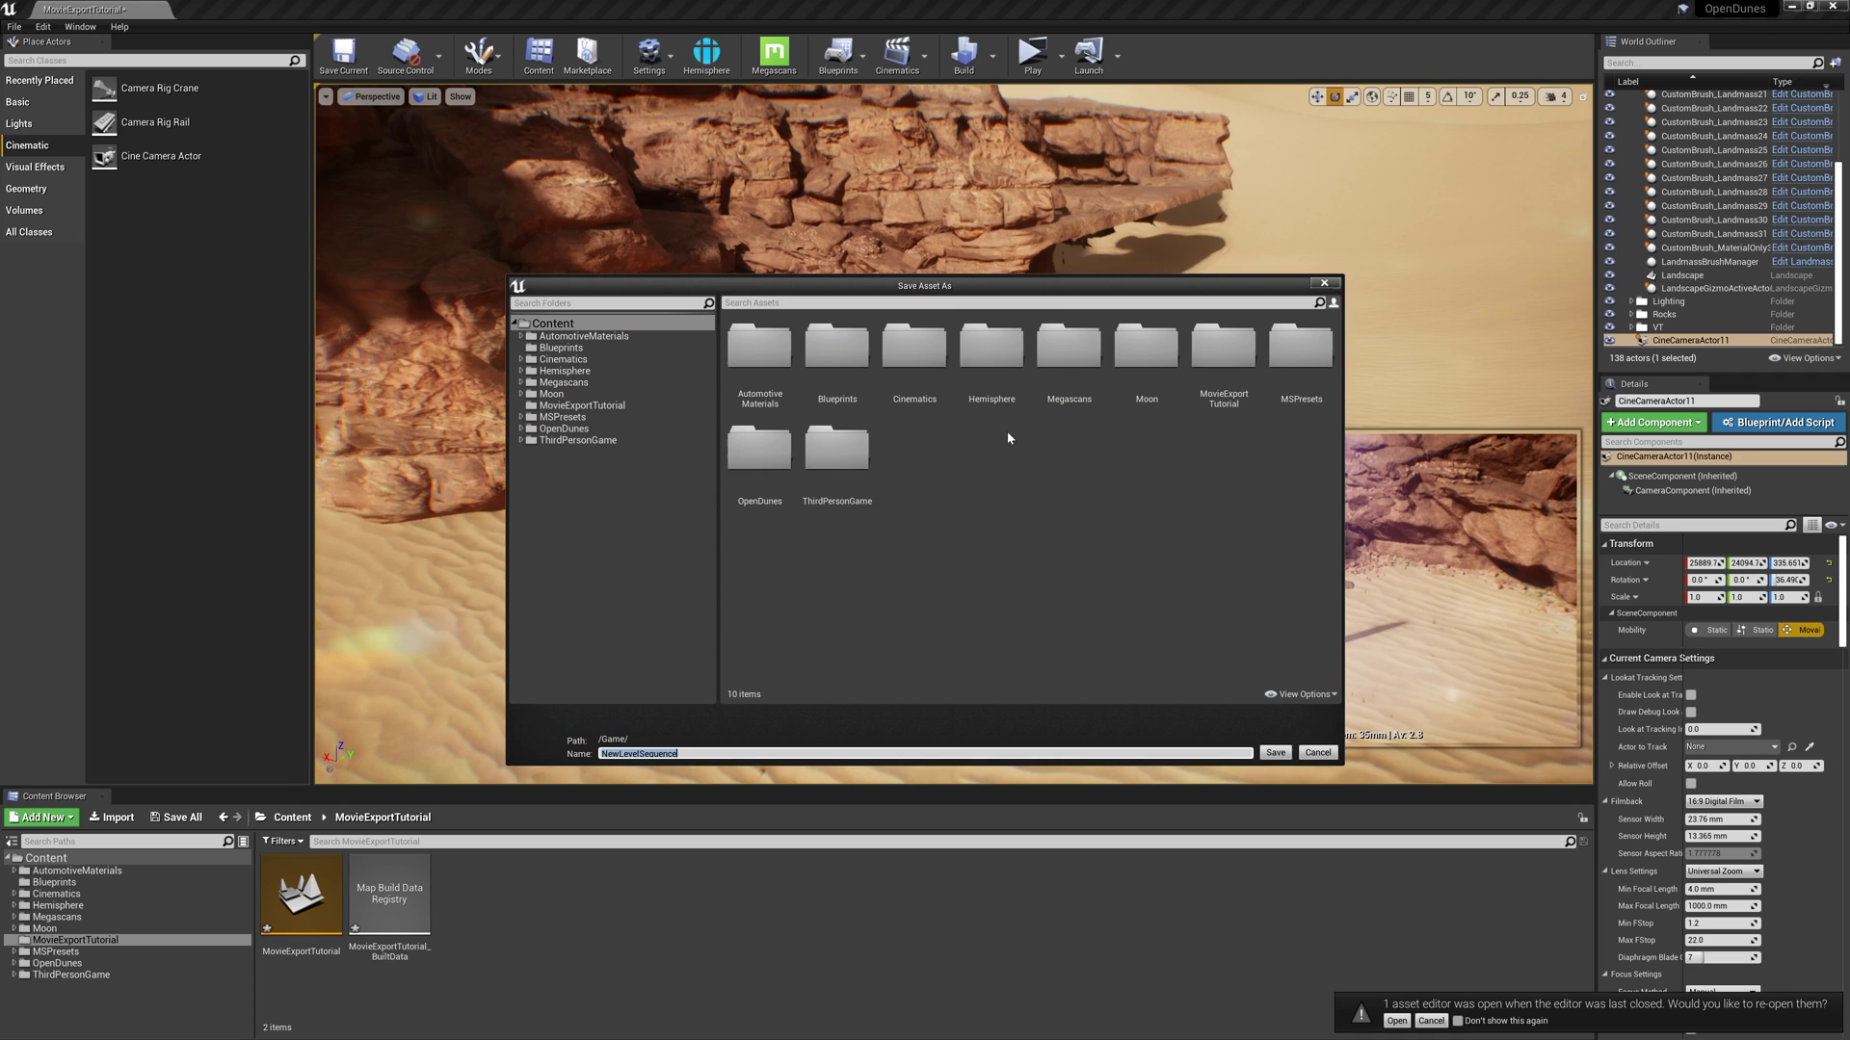
{"action": "double_click", "coordinate": [1235, 349]}
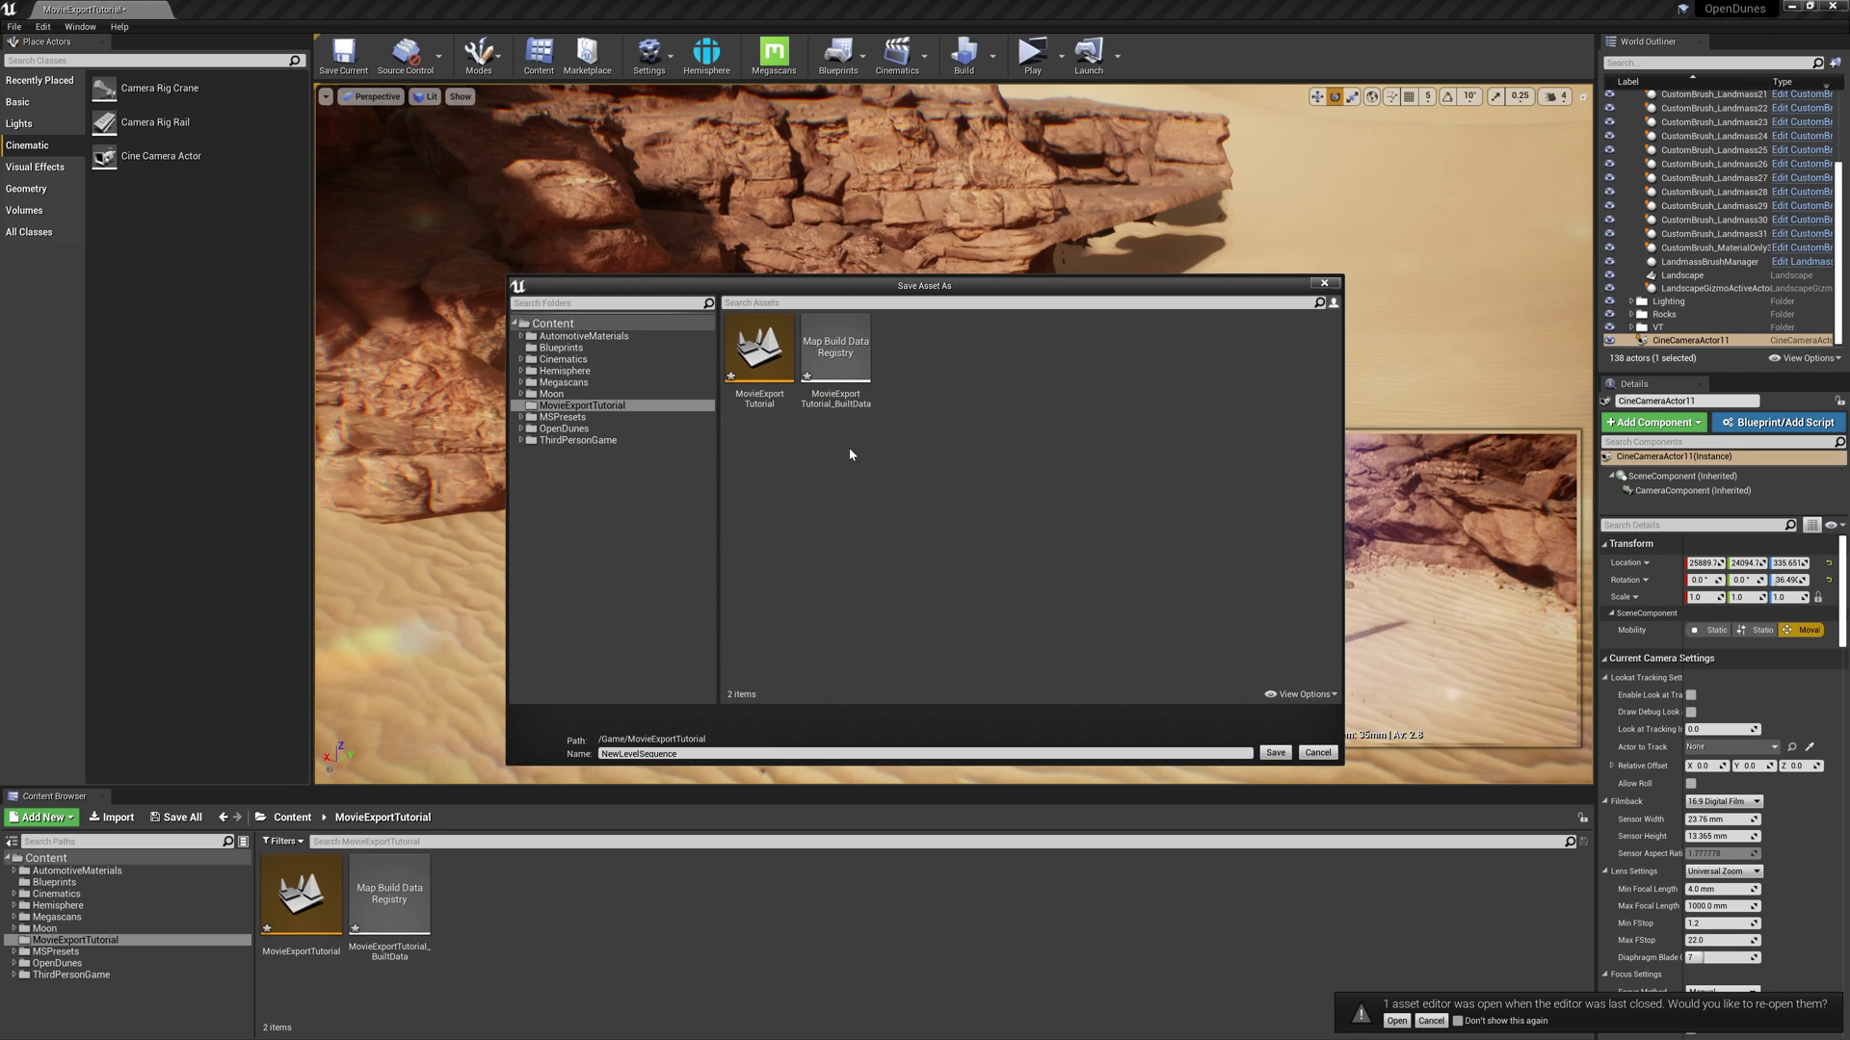
{"action": "left_click", "coordinate": [718, 753]}
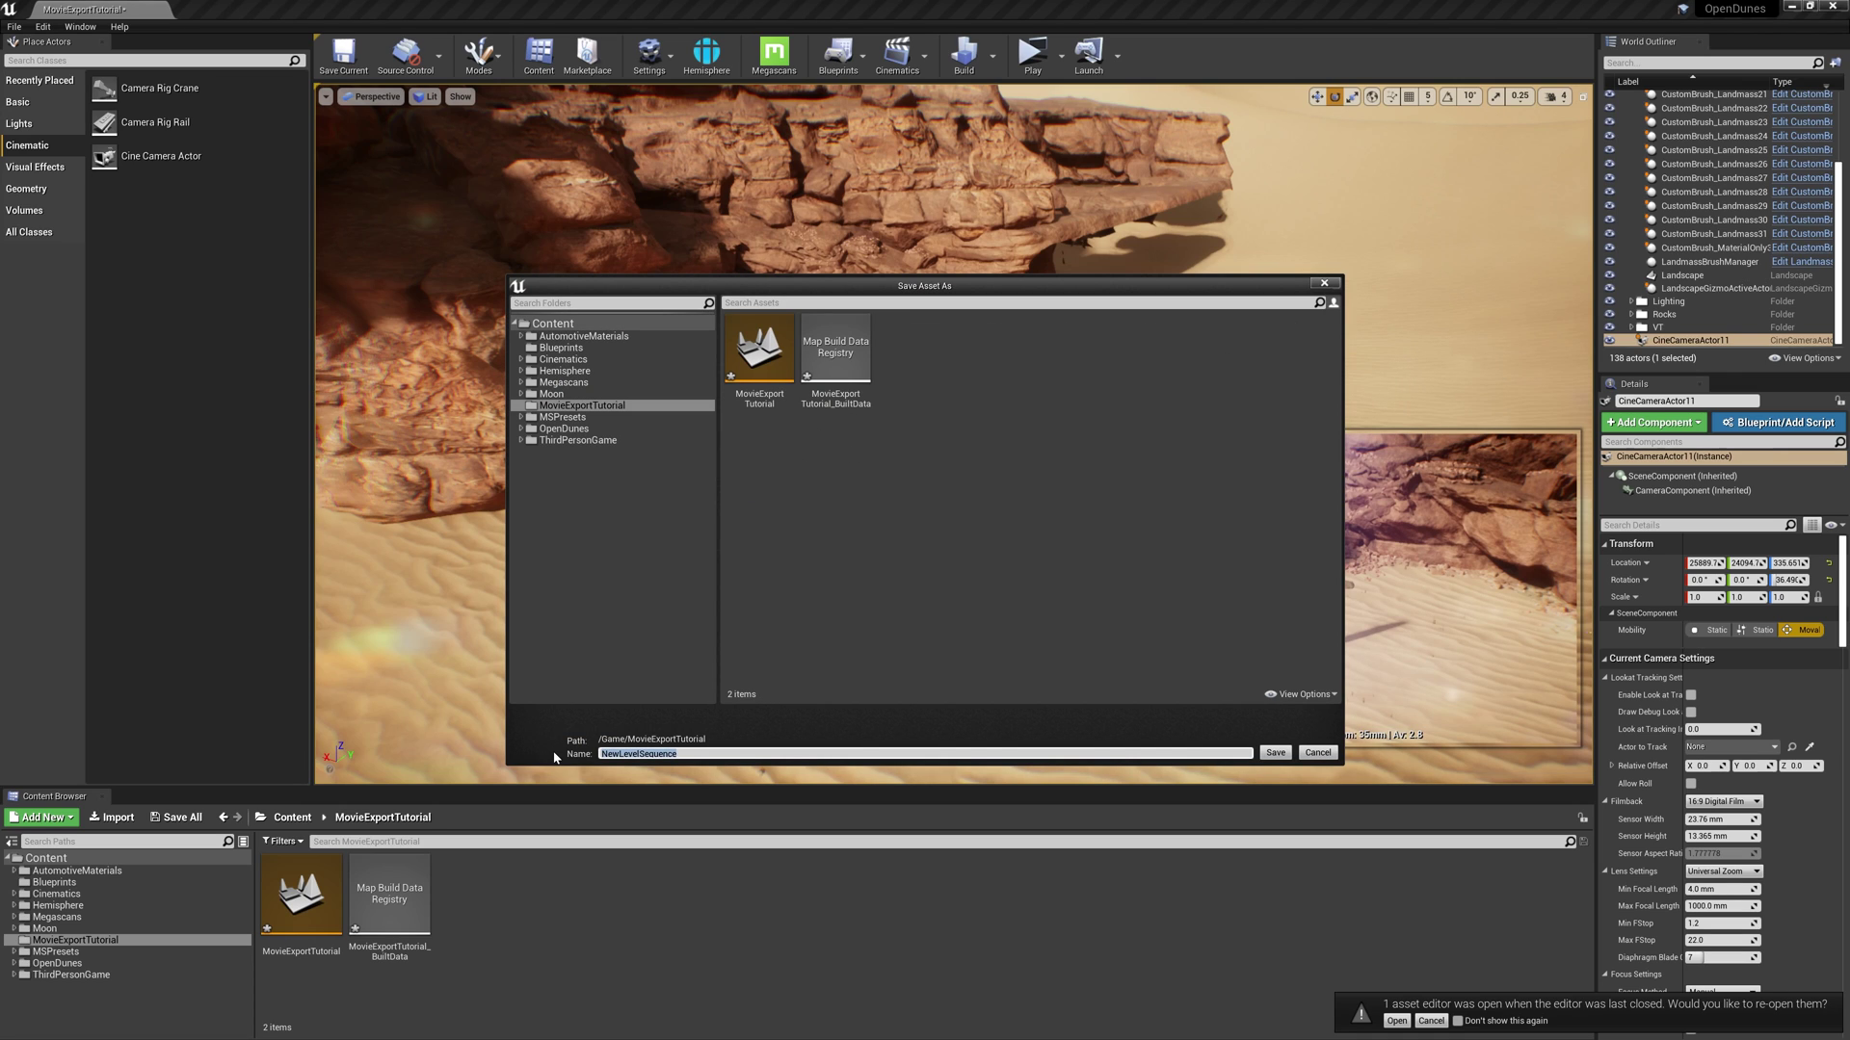
{"action": "type", "text": "MovieRenderSeq"}
Save MovieRenderSeq and bind CineCameraActor11 from the World Outliner into Sequencer
{"action": "left_click", "coordinate": [1275, 752]}
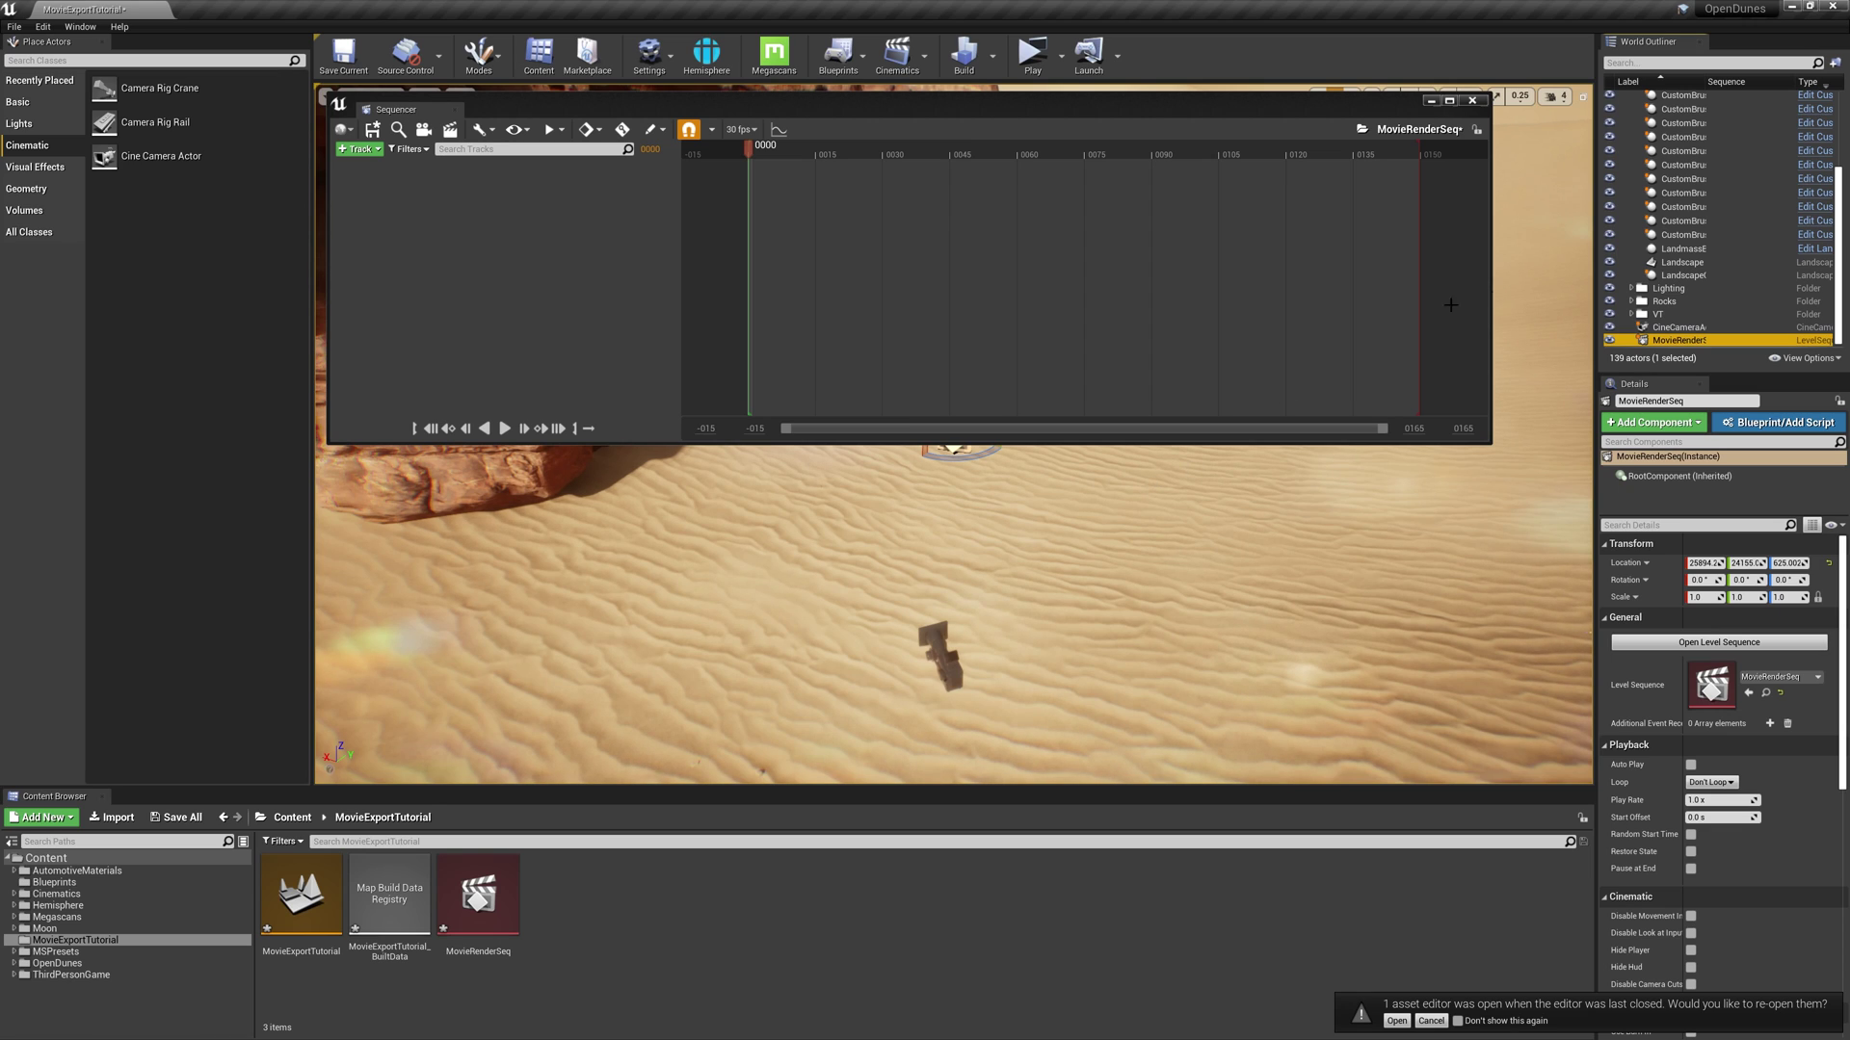
{"action": "left_click", "coordinate": [1679, 327]}
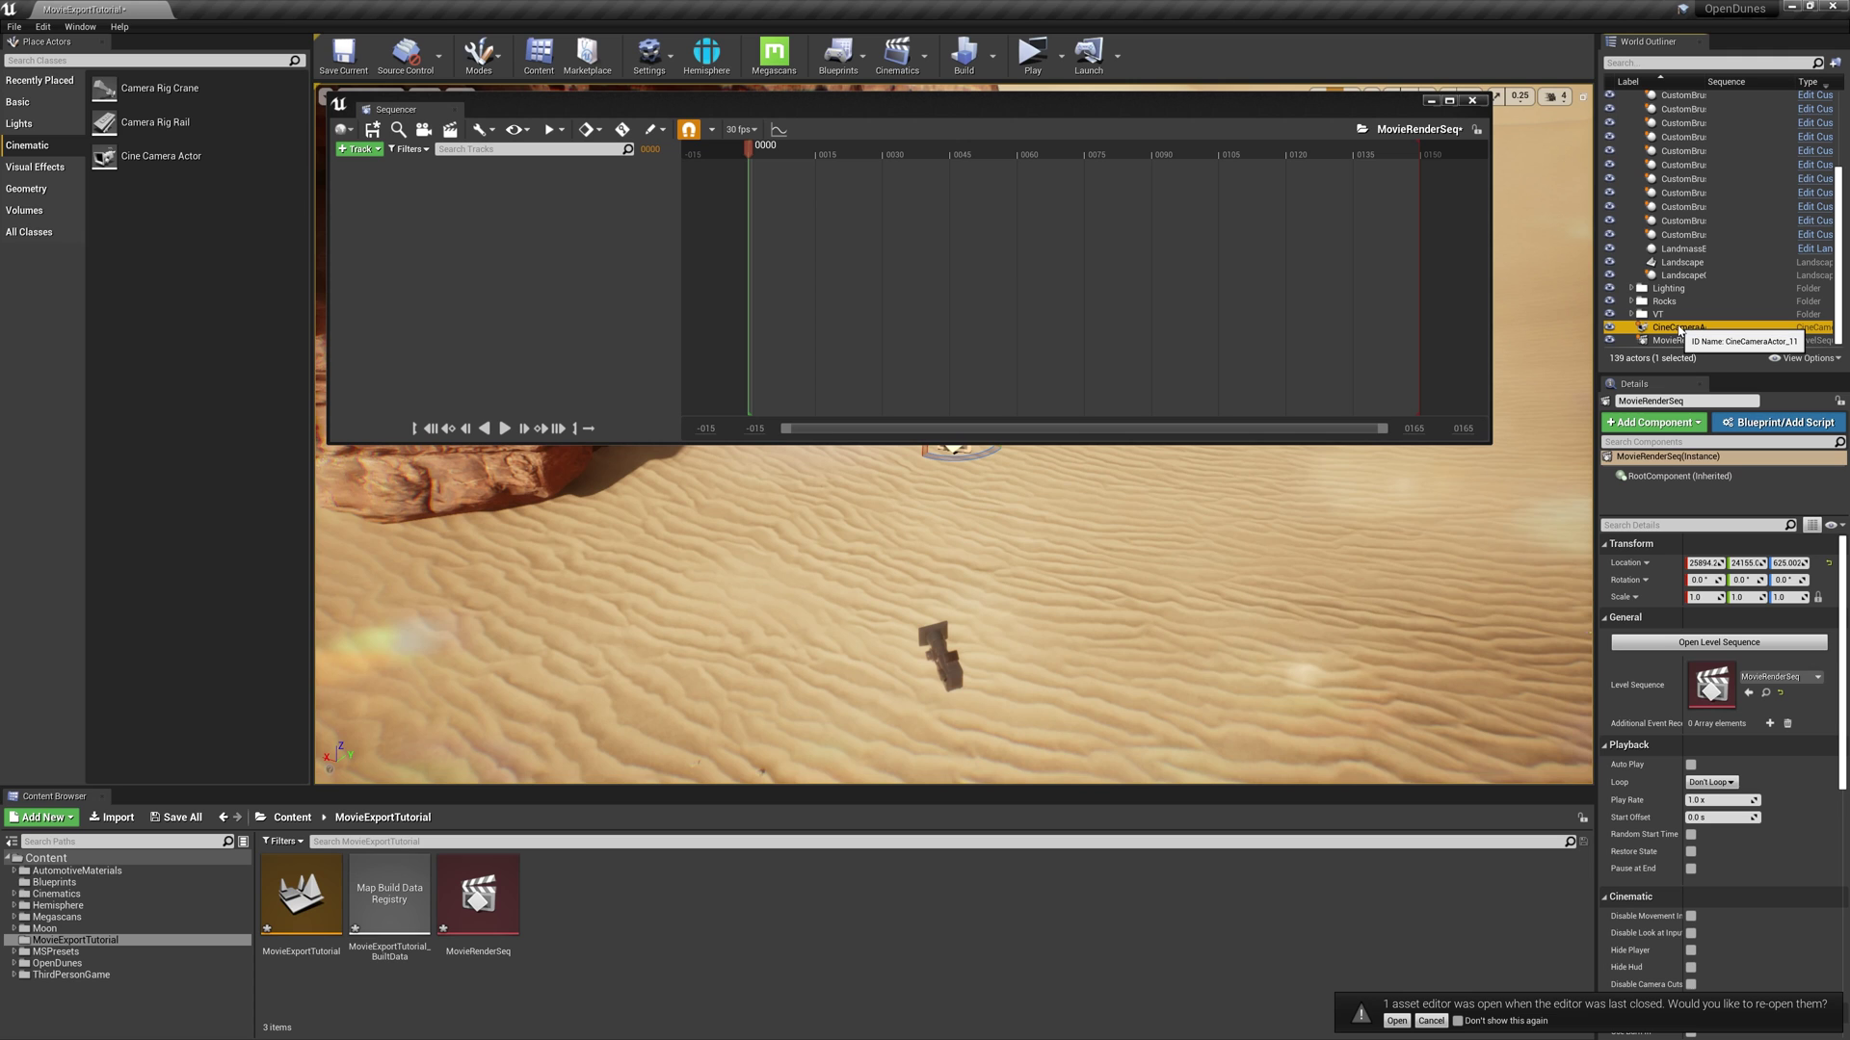
{"action": "left_click_drag", "start_coordinate": [1679, 330], "coordinate": [416, 213]}
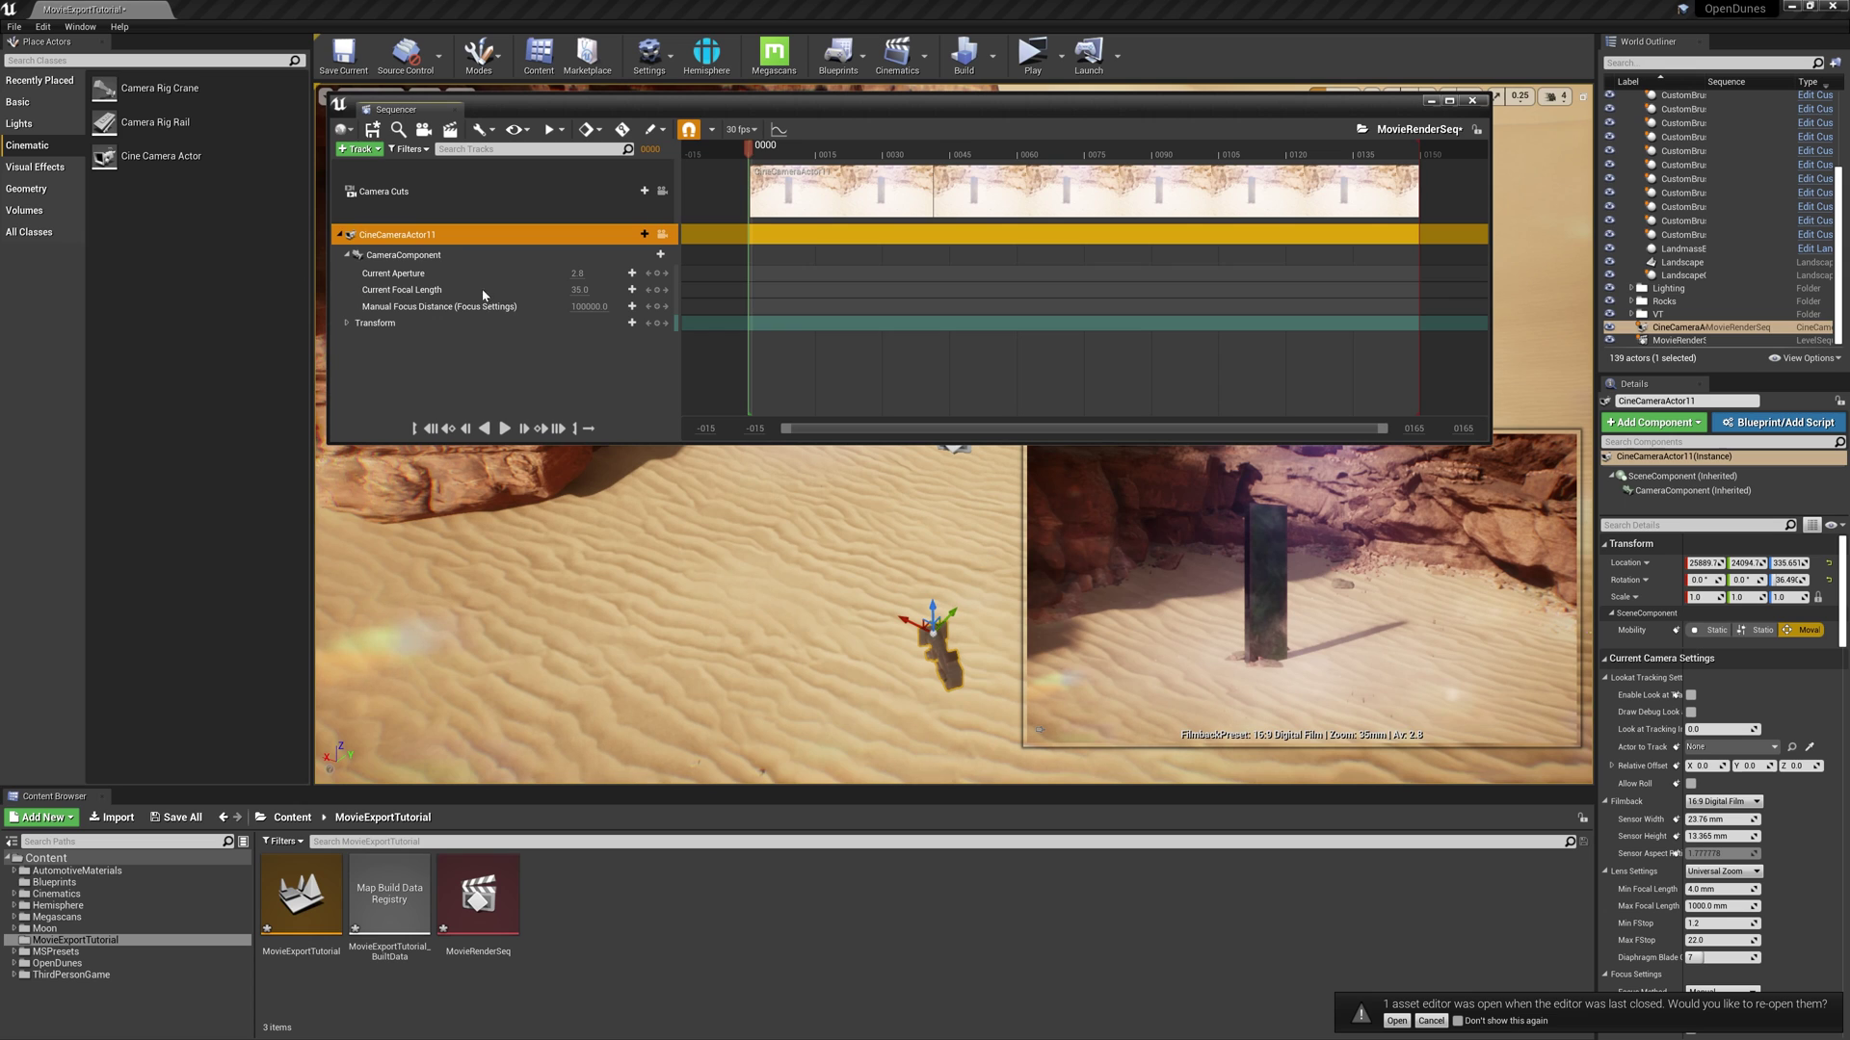
Collapse the CameraComponent track and select the CineCameraActor11 track, cancelling its rename
{"action": "left_click", "coordinate": [415, 255]}
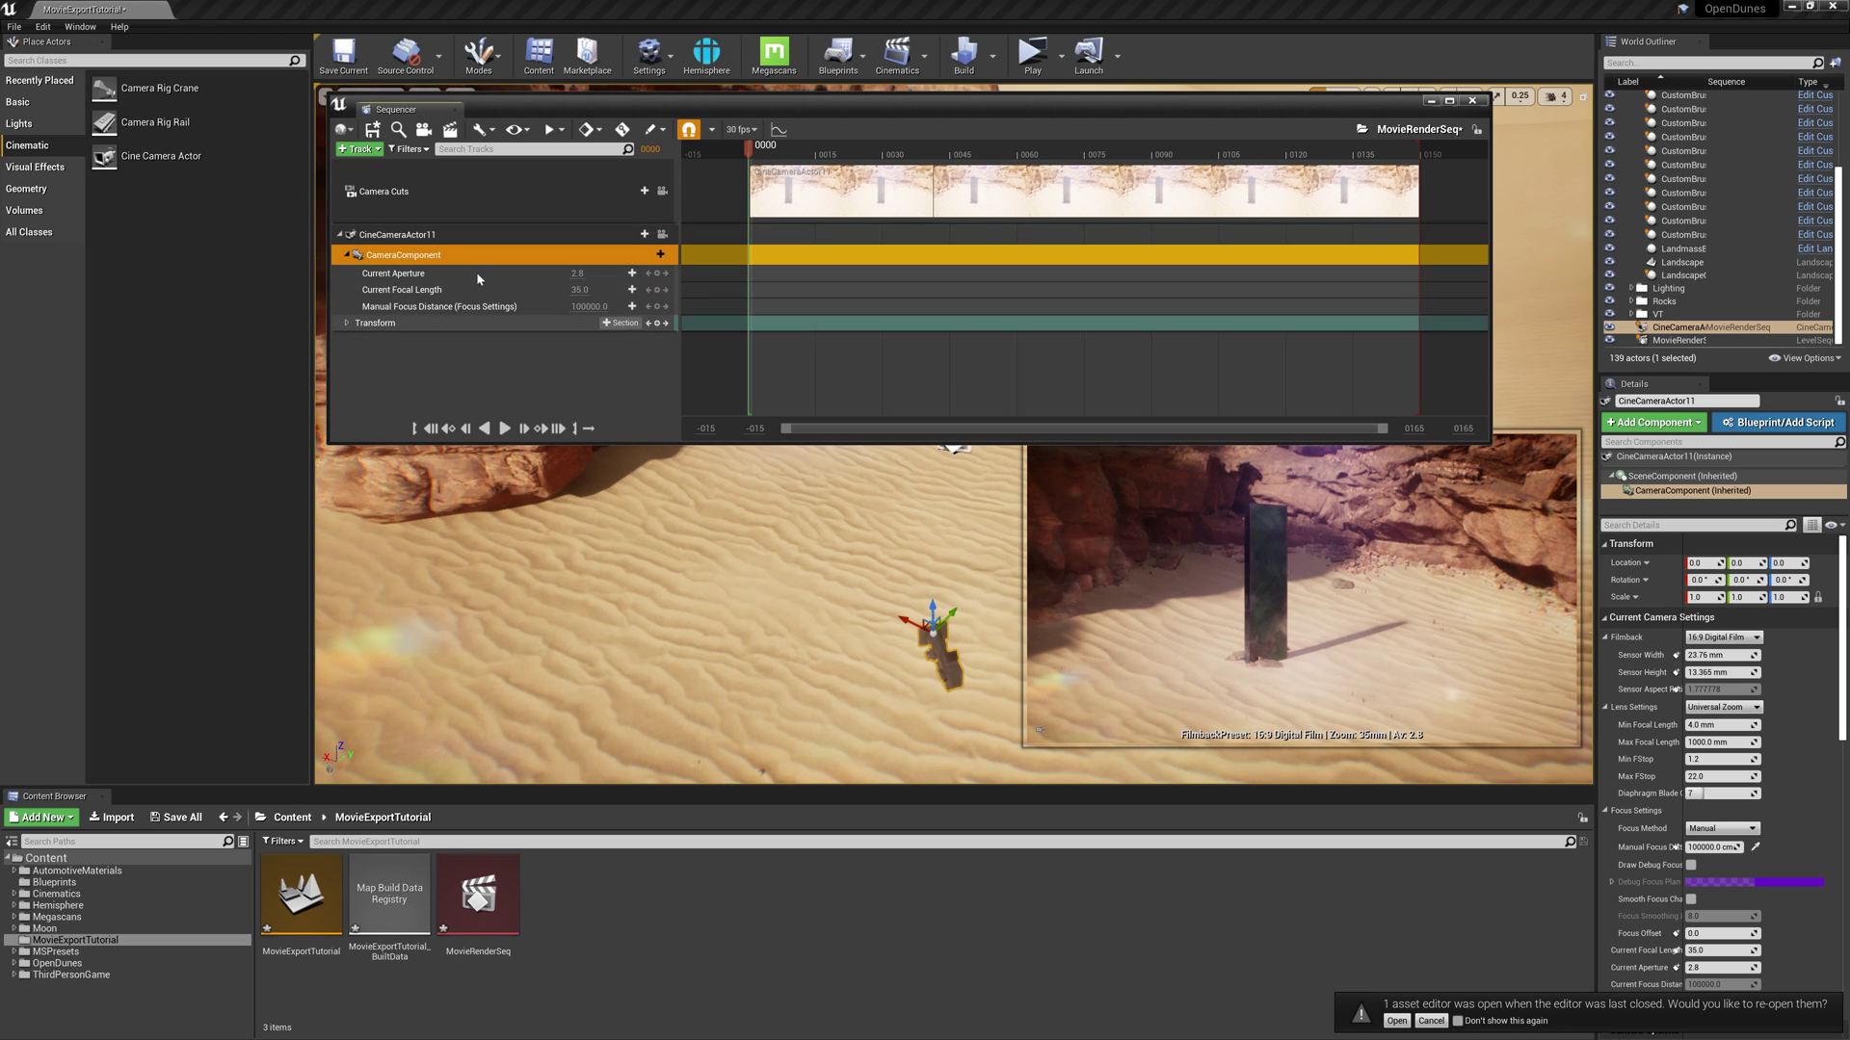
{"action": "left_click", "coordinate": [348, 254]}
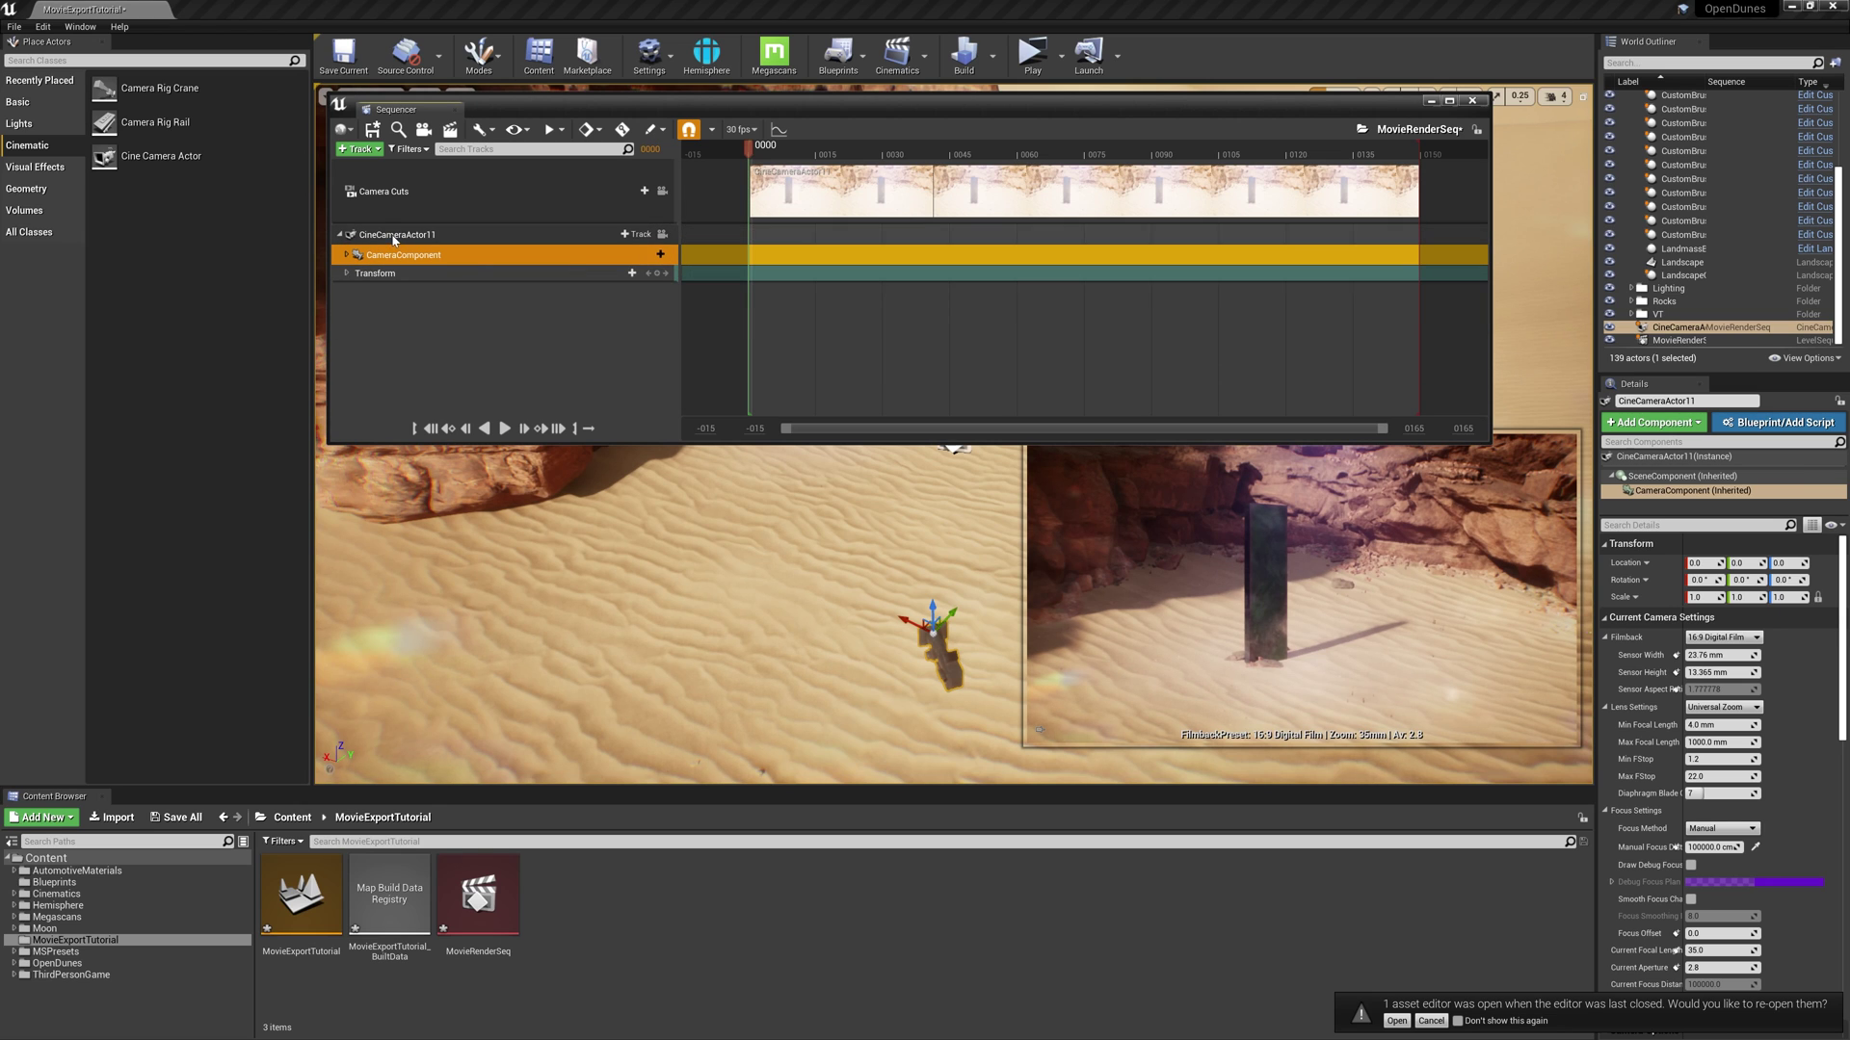
{"action": "left_click", "coordinate": [417, 237]}
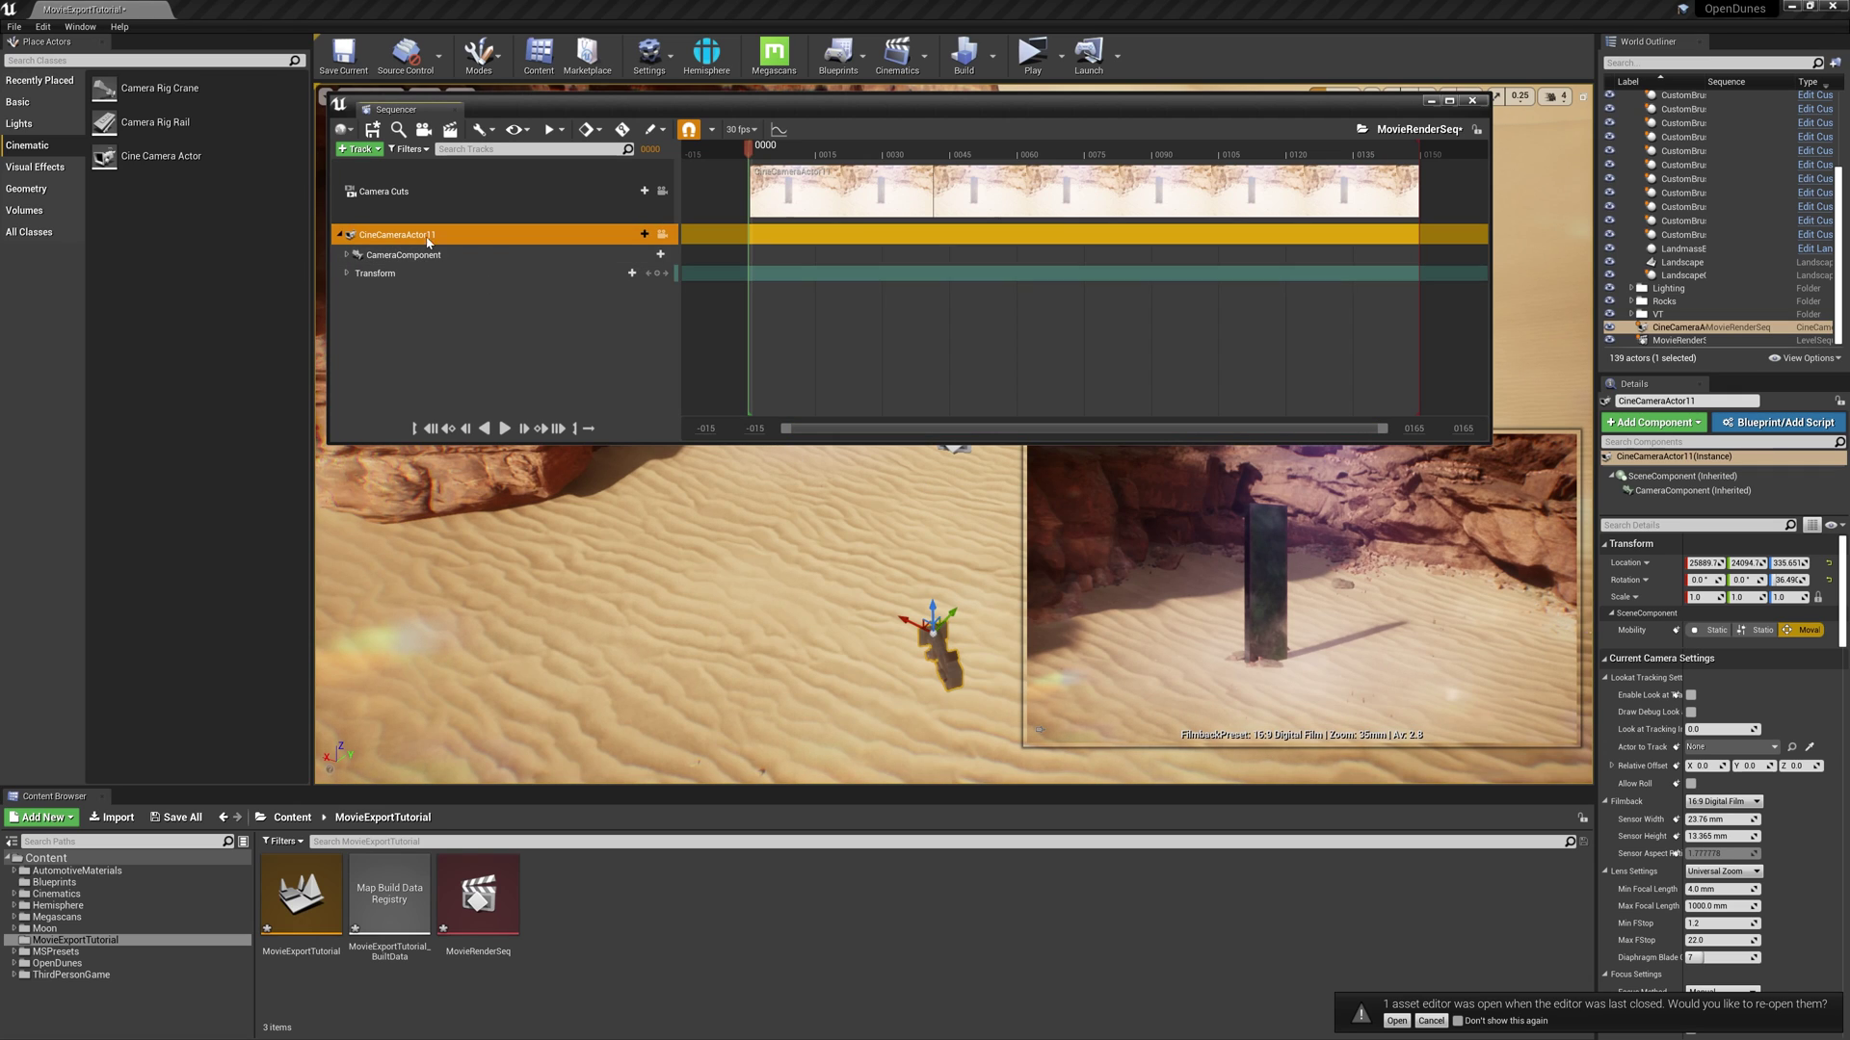
{"action": "double_click", "coordinate": [486, 225]}
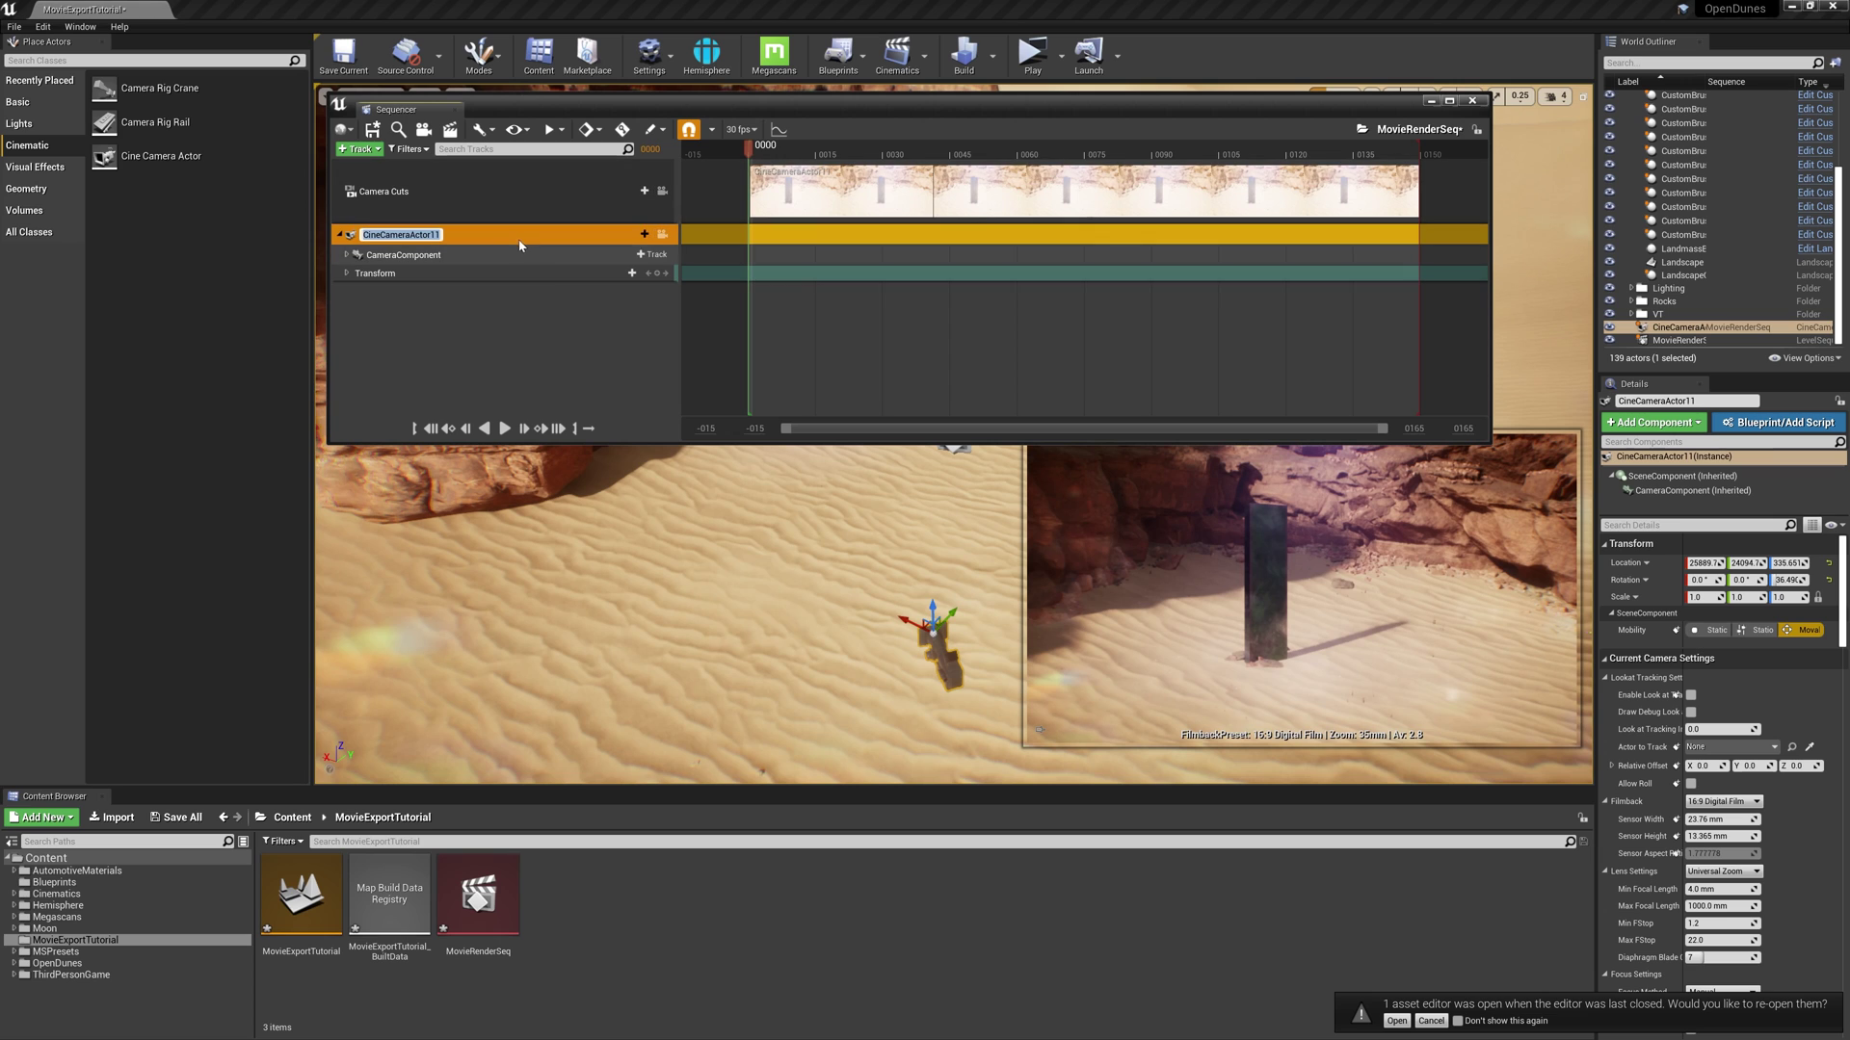
{"action": "key", "text": "Return"}
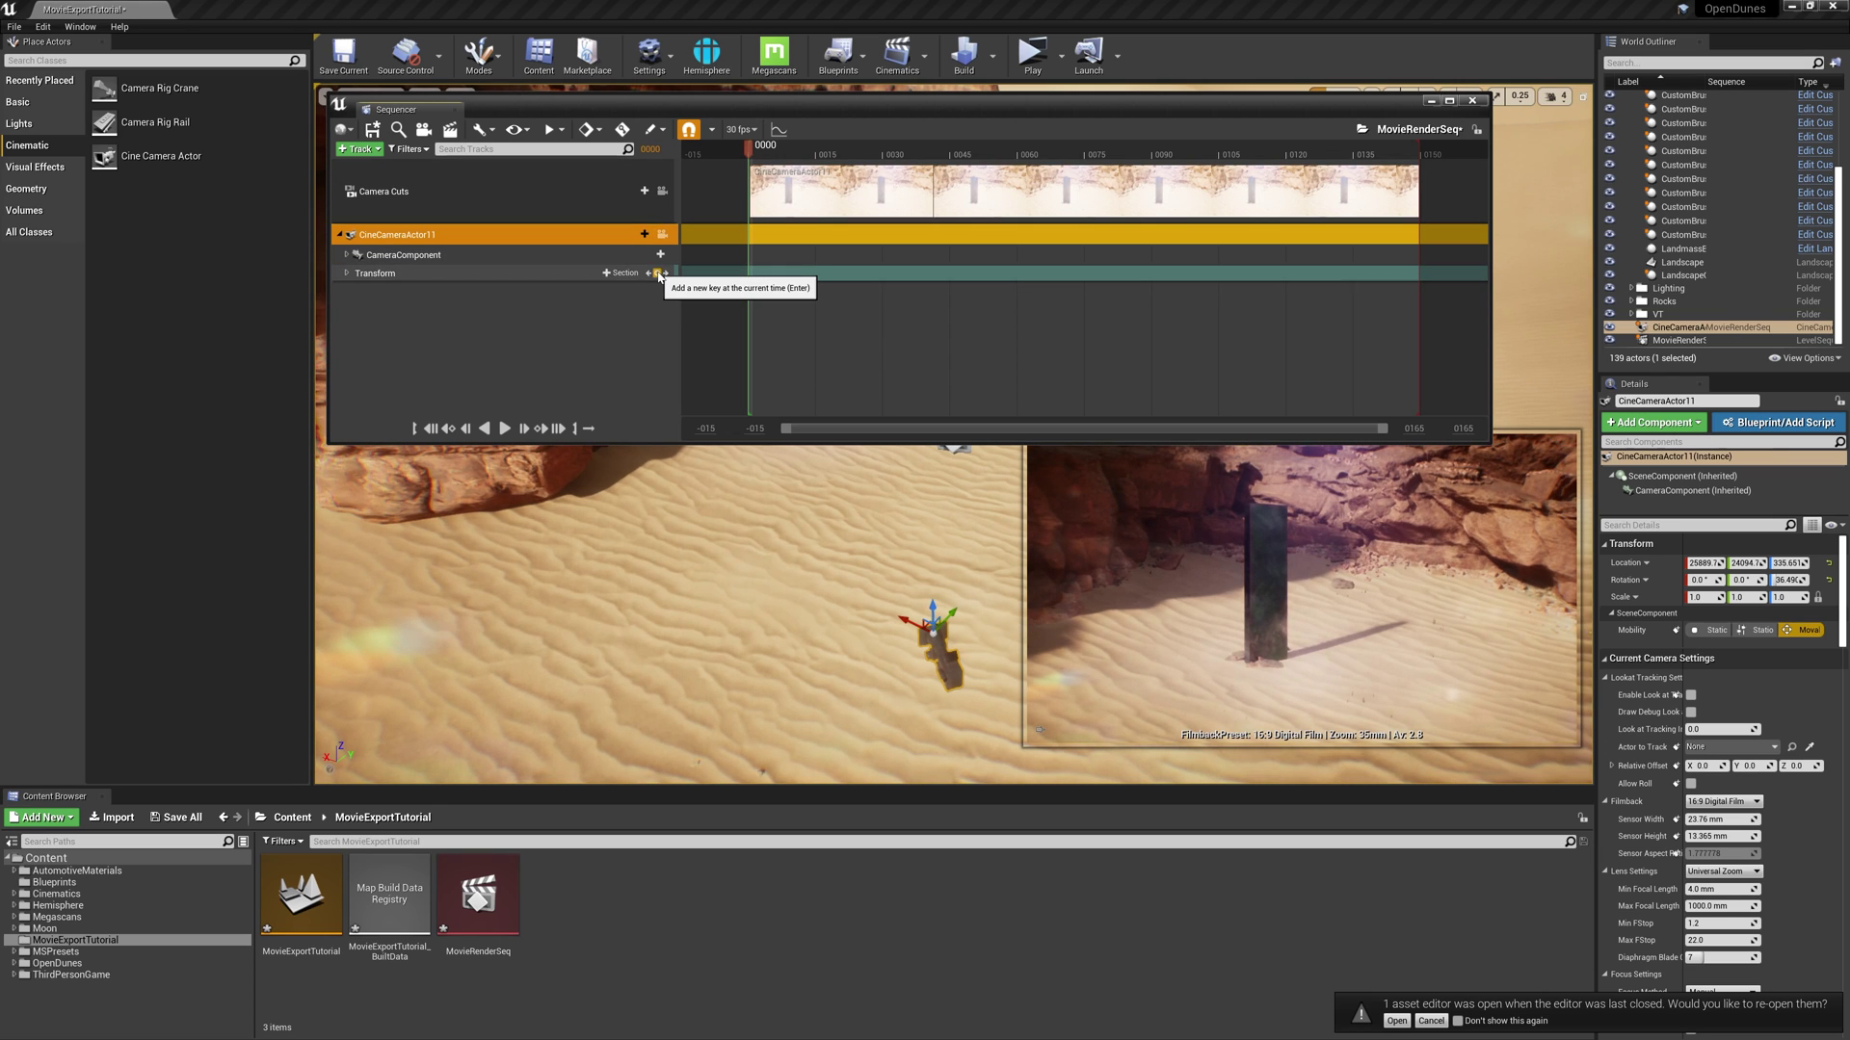
Key the camera Transform at frame 0000, move the camera, key it at 0149, and scrub to check
{"action": "left_click", "coordinate": [658, 273]}
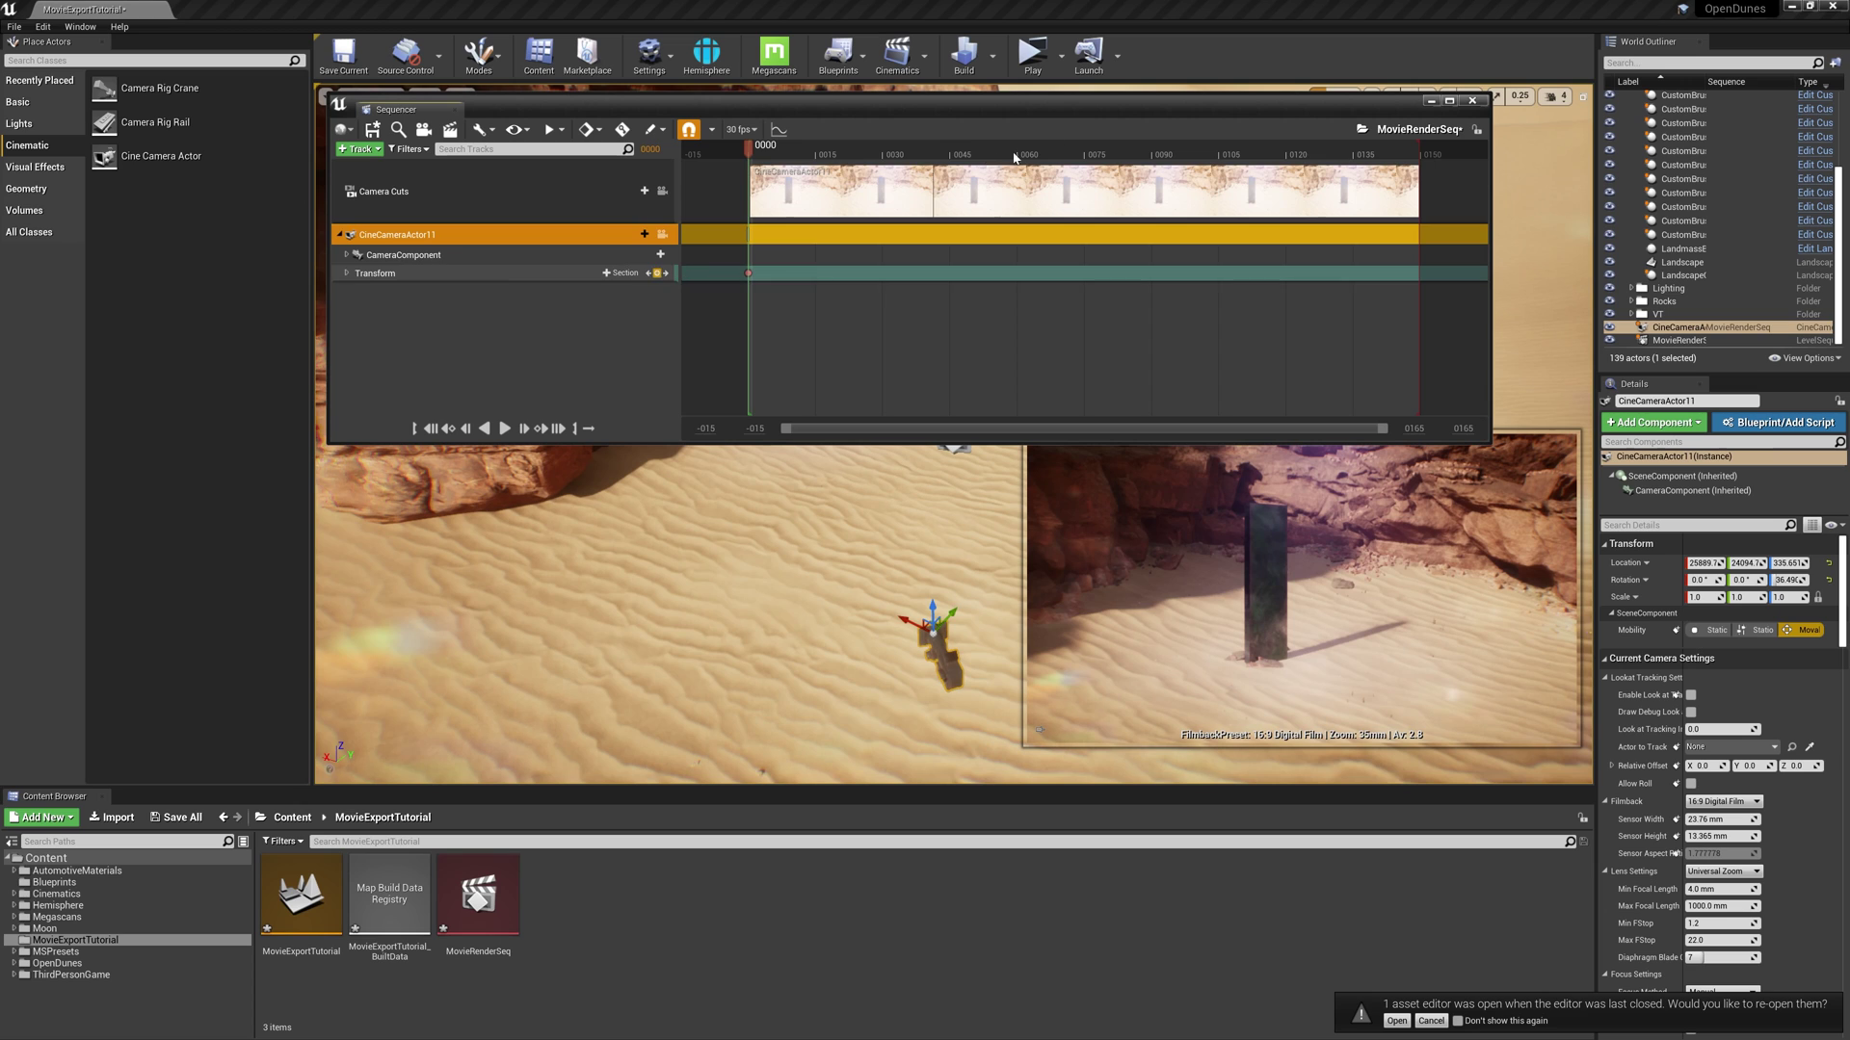
{"action": "left_click", "coordinate": [1417, 154]}
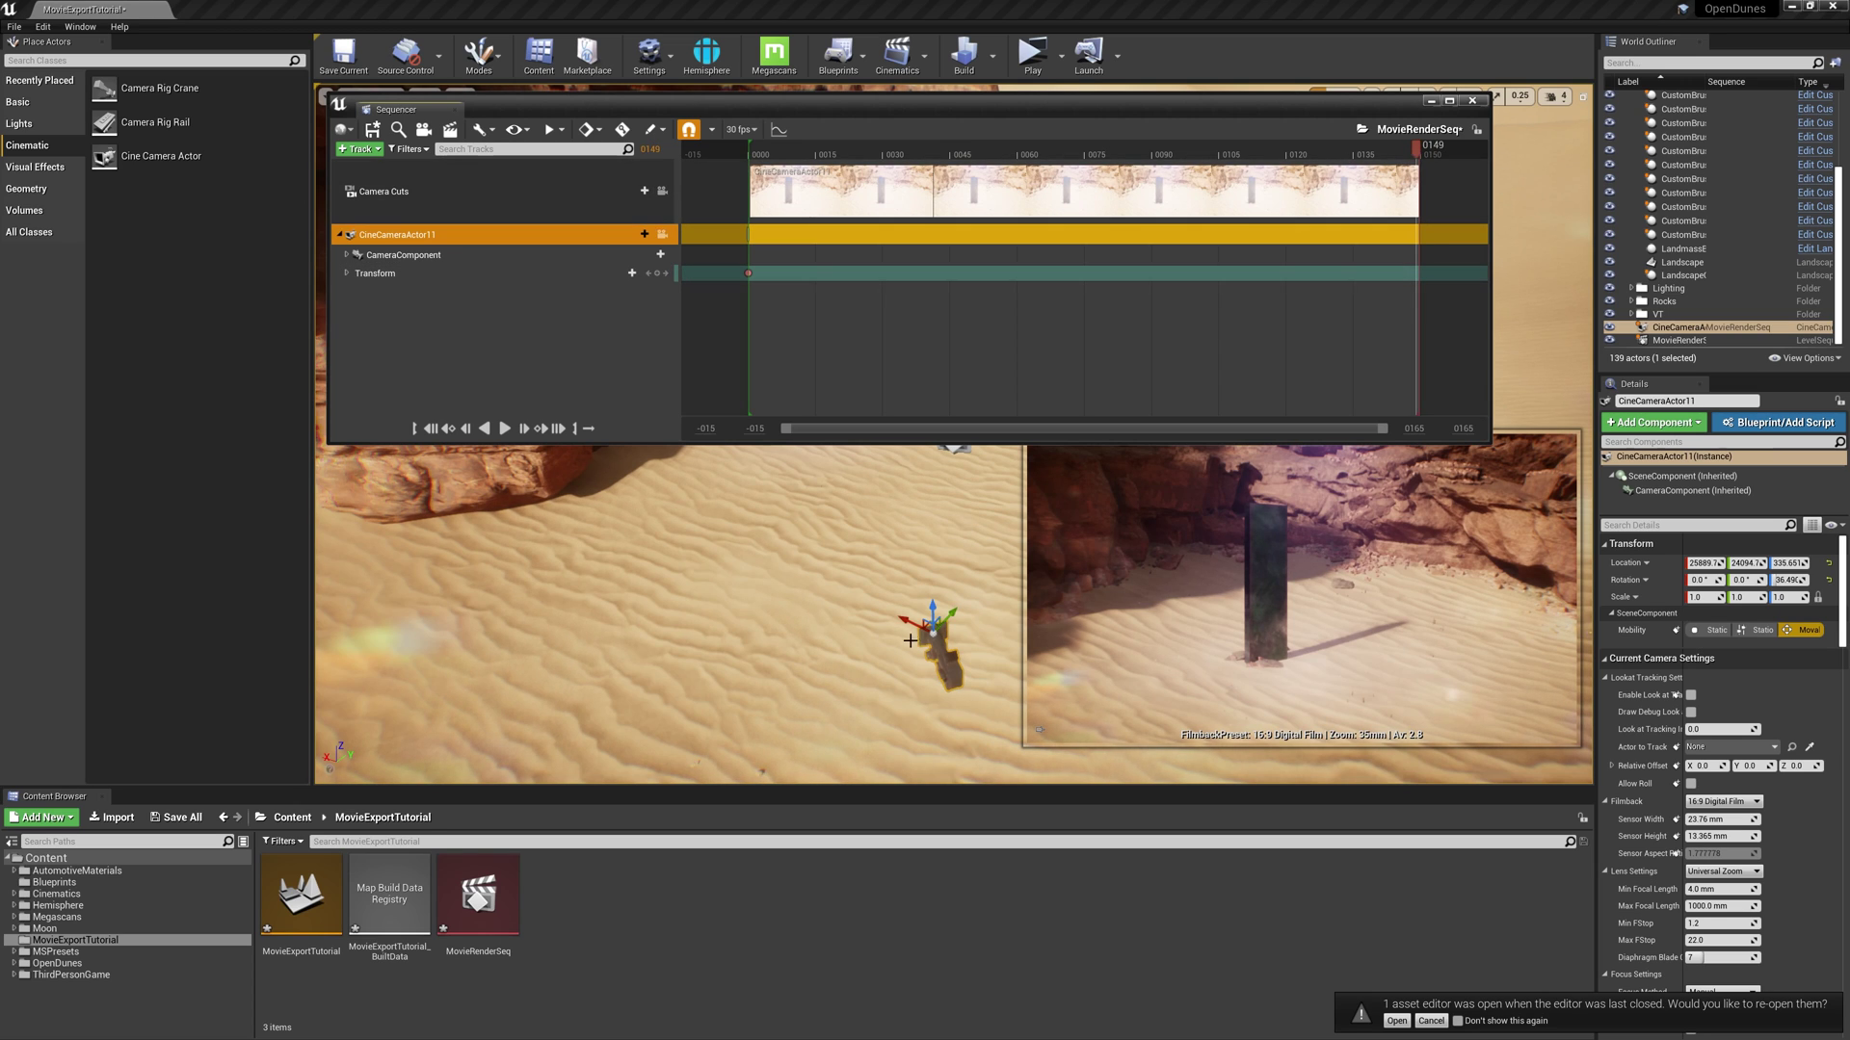
{"action": "left_click_drag", "start_coordinate": [905, 620], "coordinate": [881, 711]}
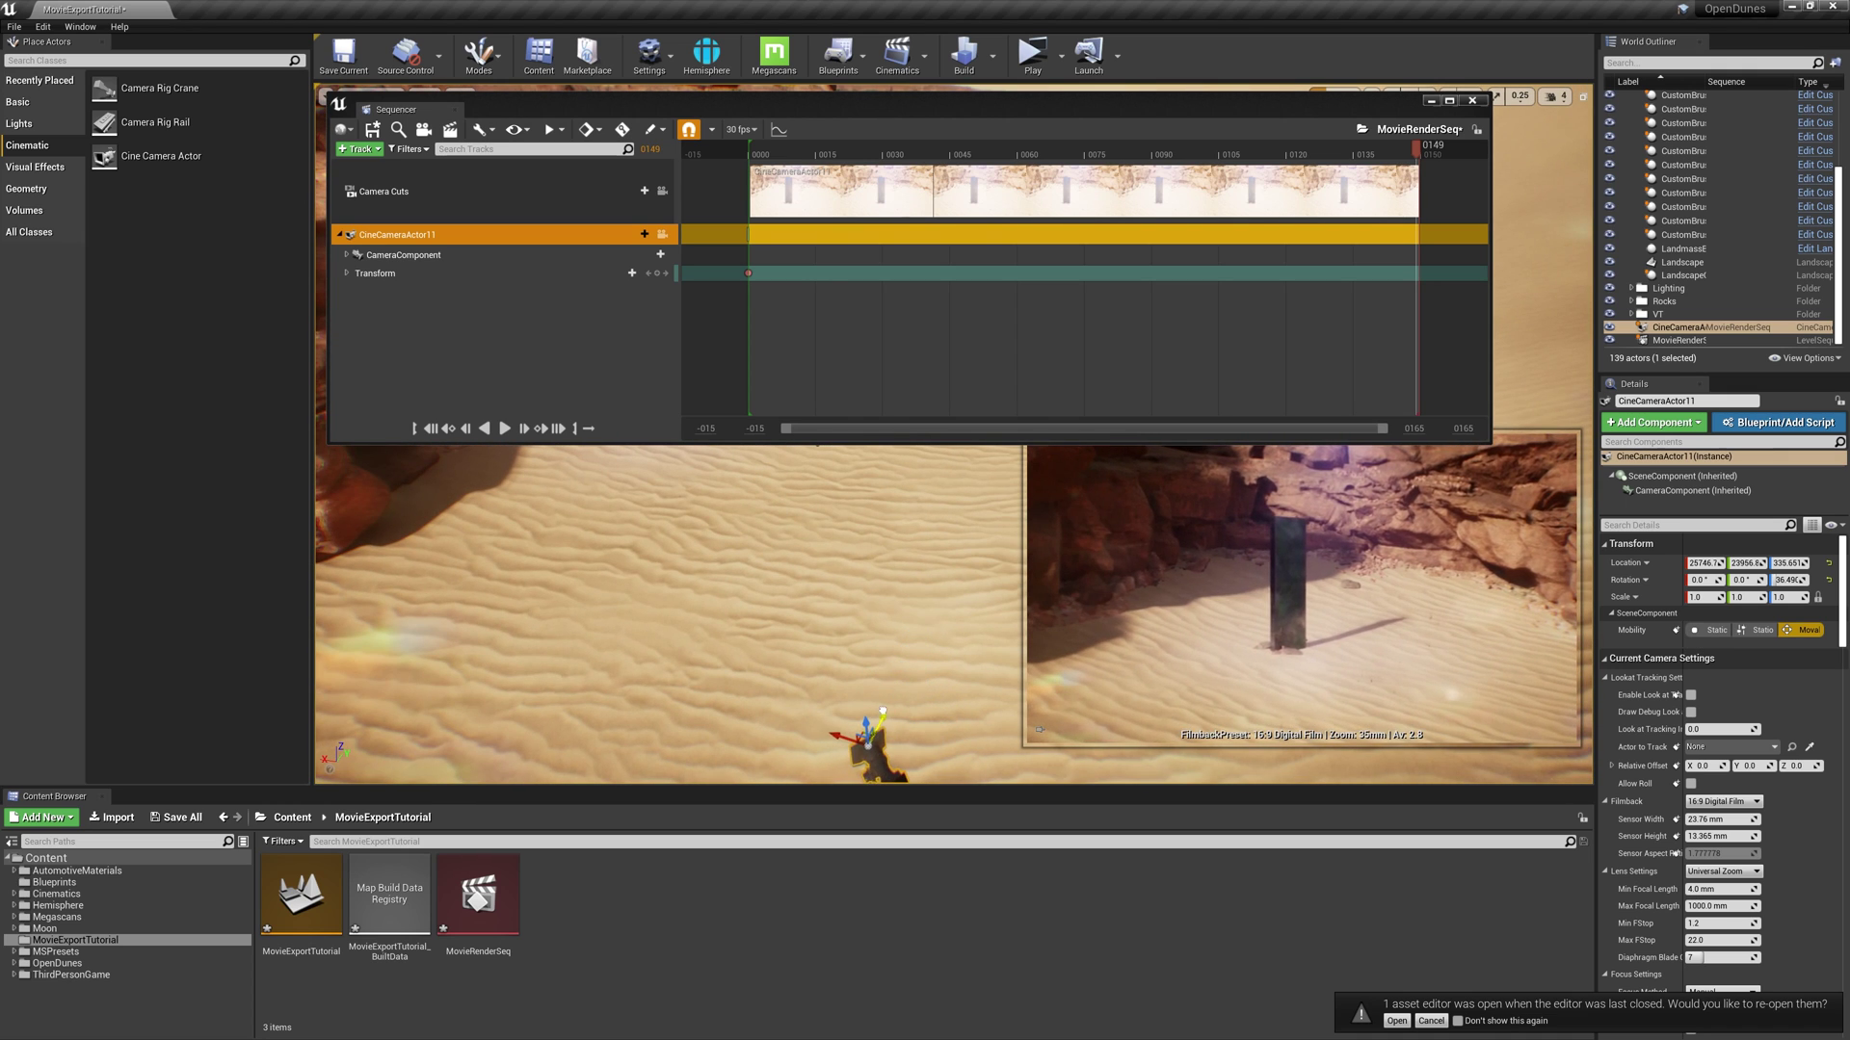
{"action": "left_click", "coordinate": [658, 274]}
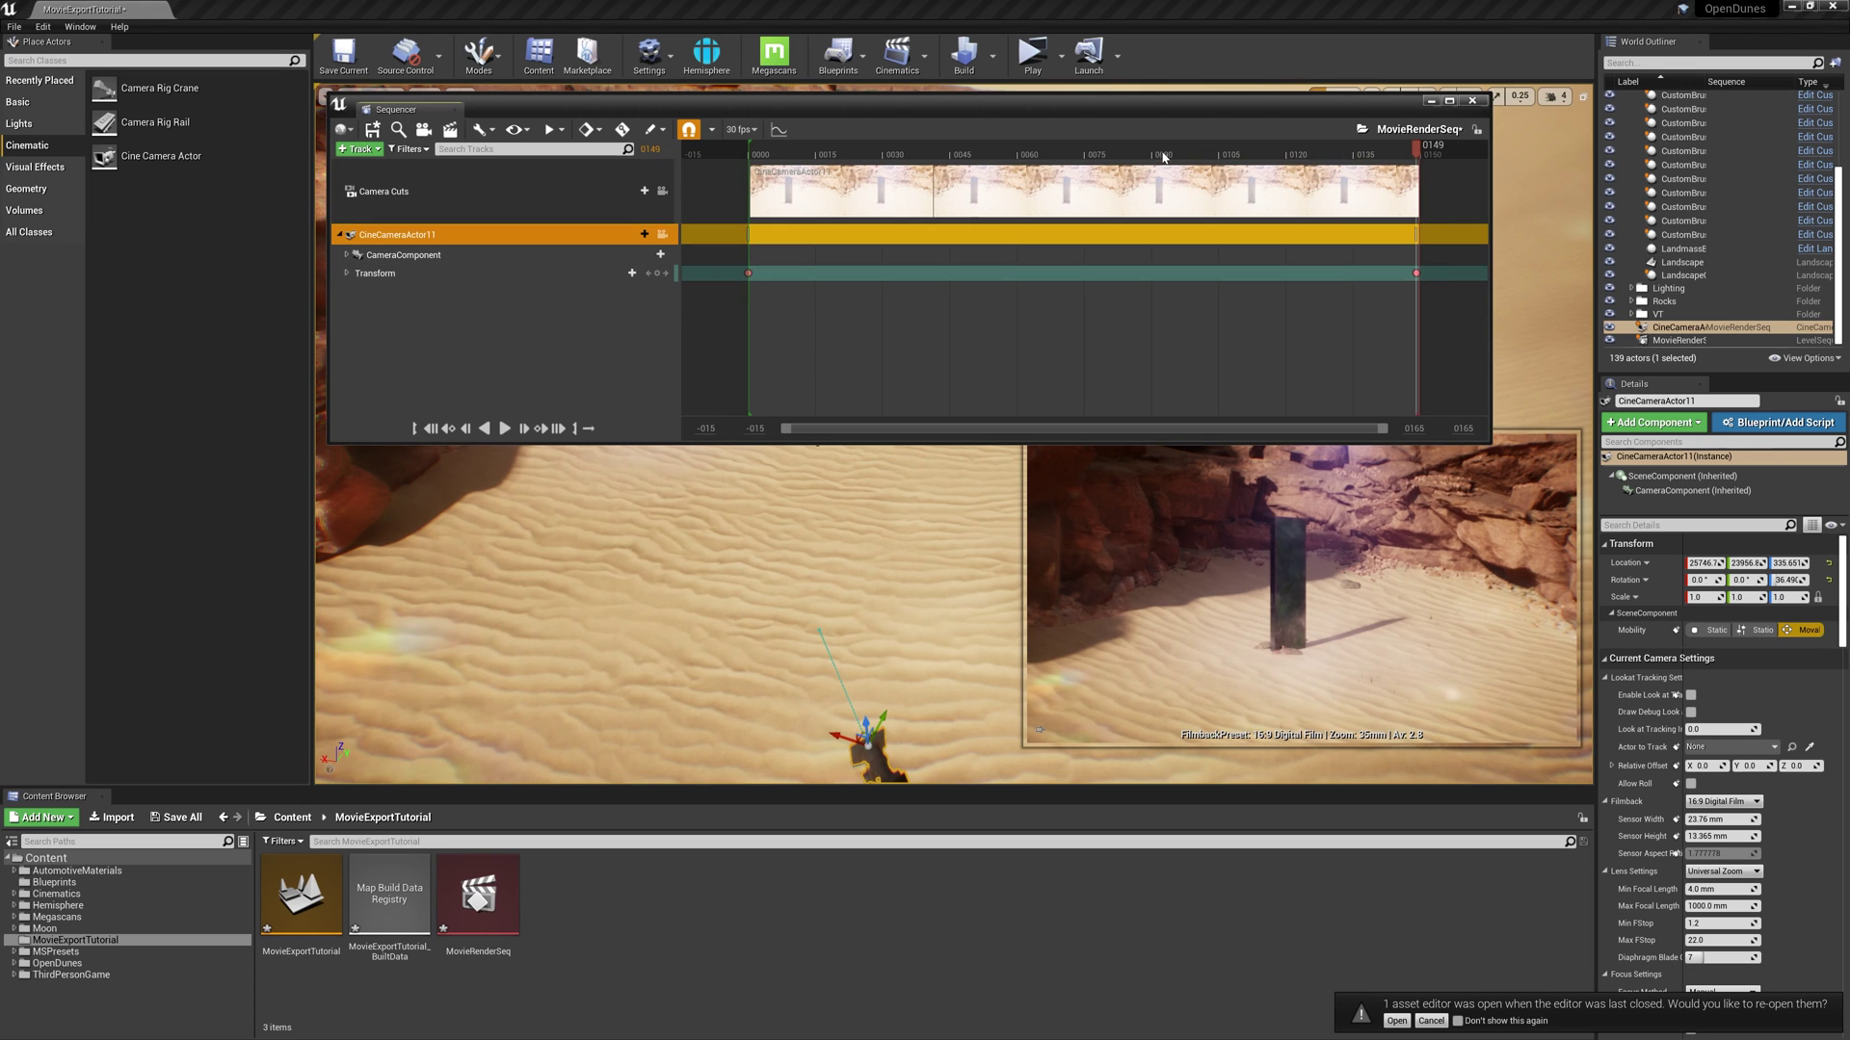
{"action": "left_click", "coordinate": [1048, 151]}
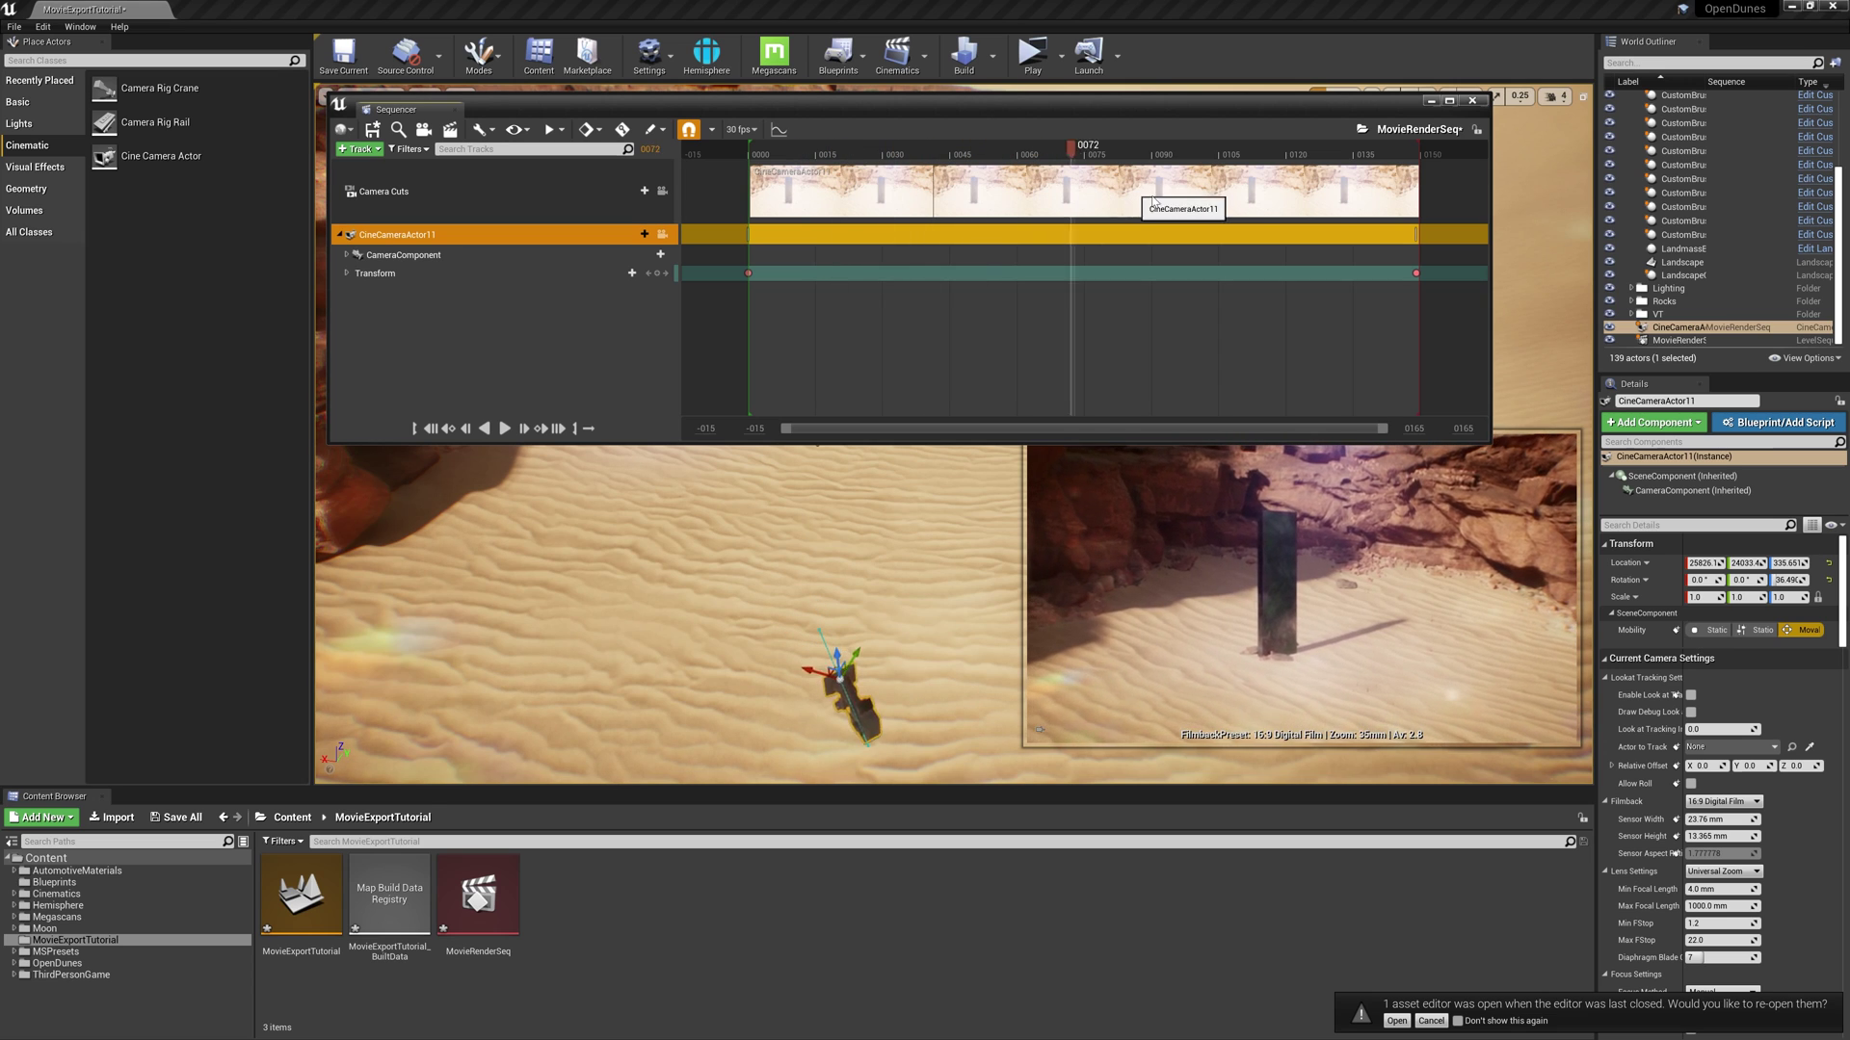
{"action": "left_click", "coordinate": [1090, 205]}
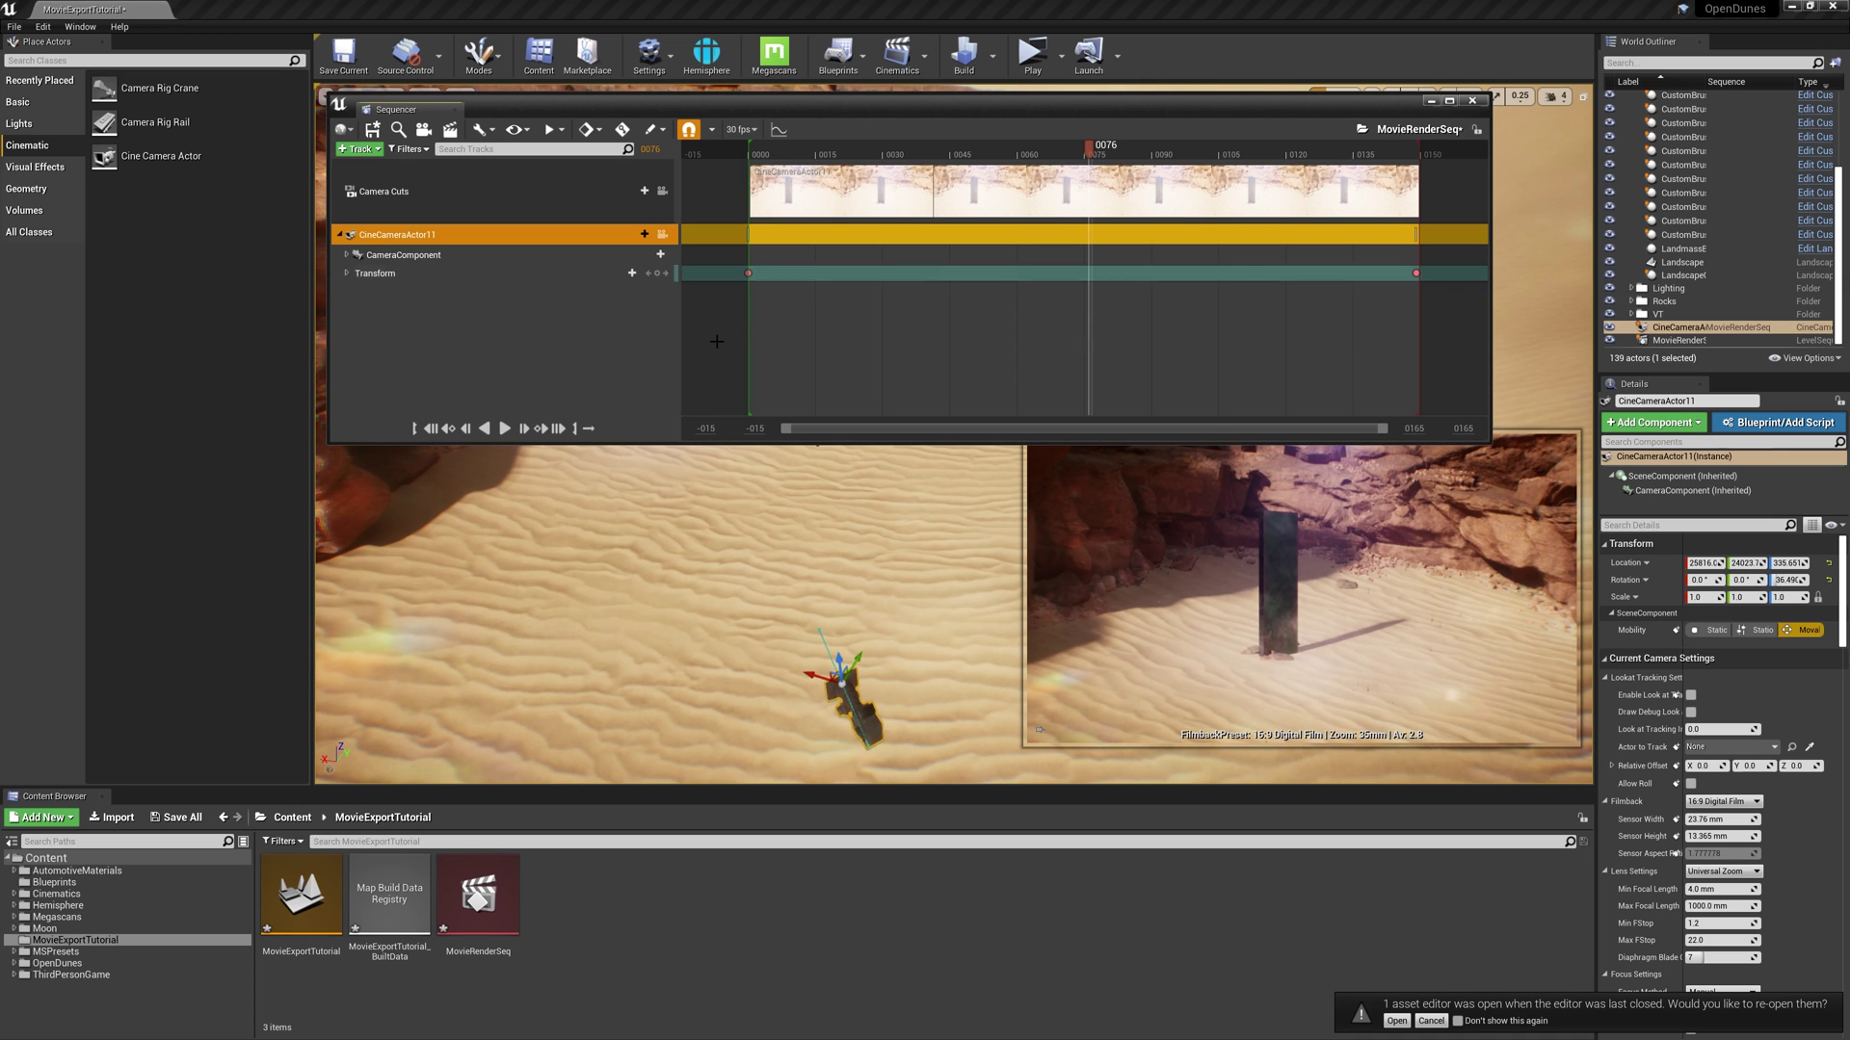
Set the camera's Transform keys to Linear interpolation
{"action": "left_click", "coordinate": [1413, 273]}
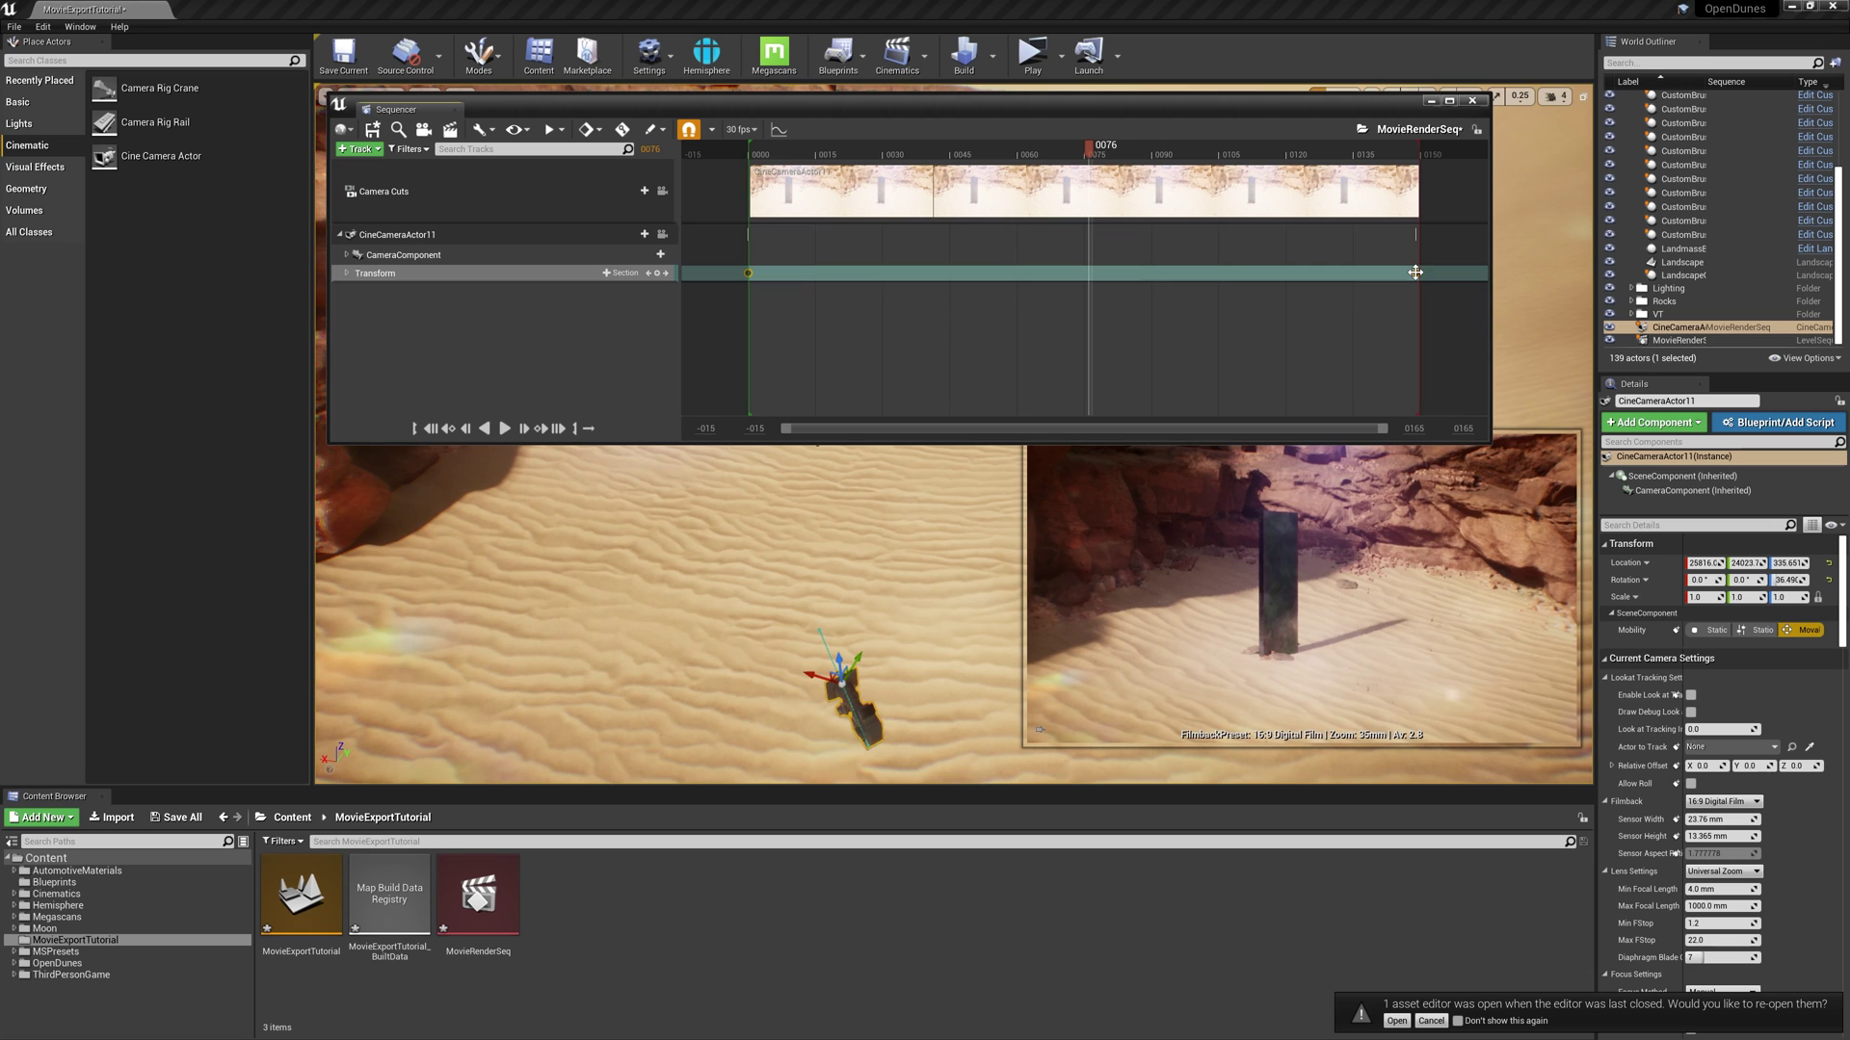
{"action": "right_click", "coordinate": [1413, 274]}
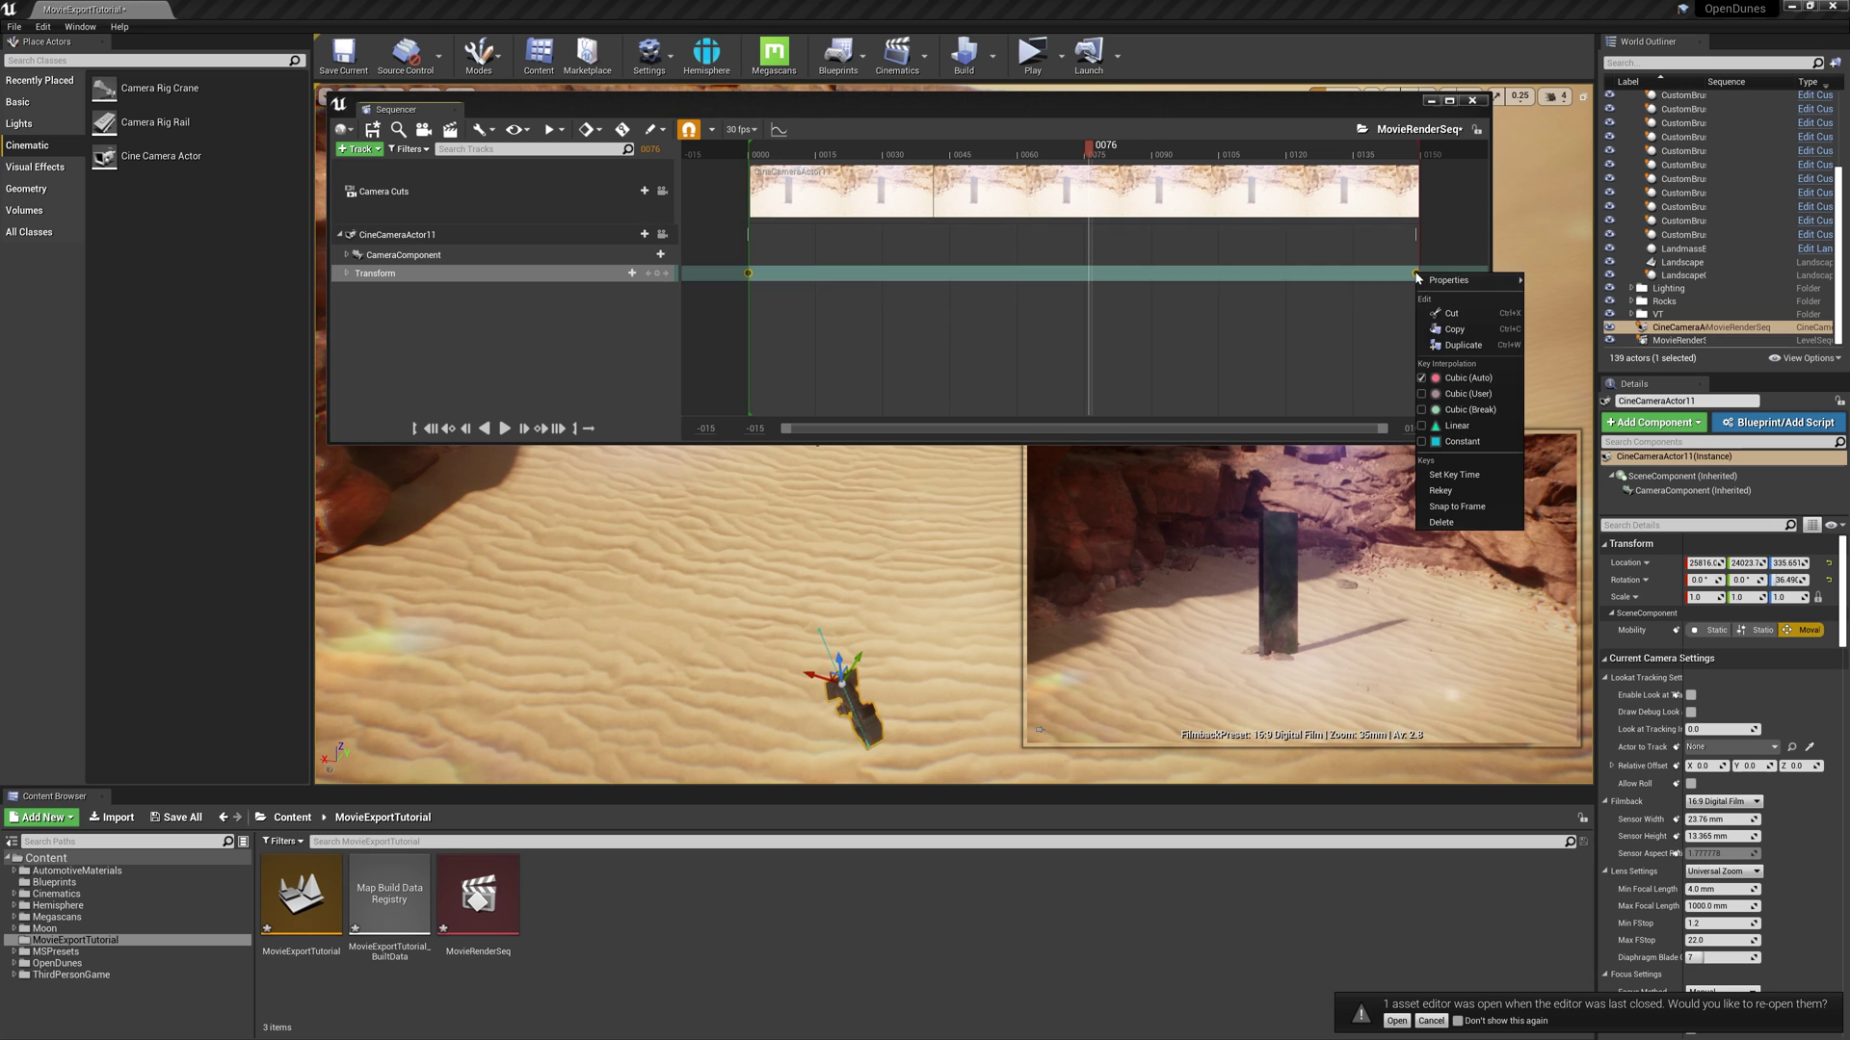
{"action": "left_click", "coordinate": [1460, 426]}
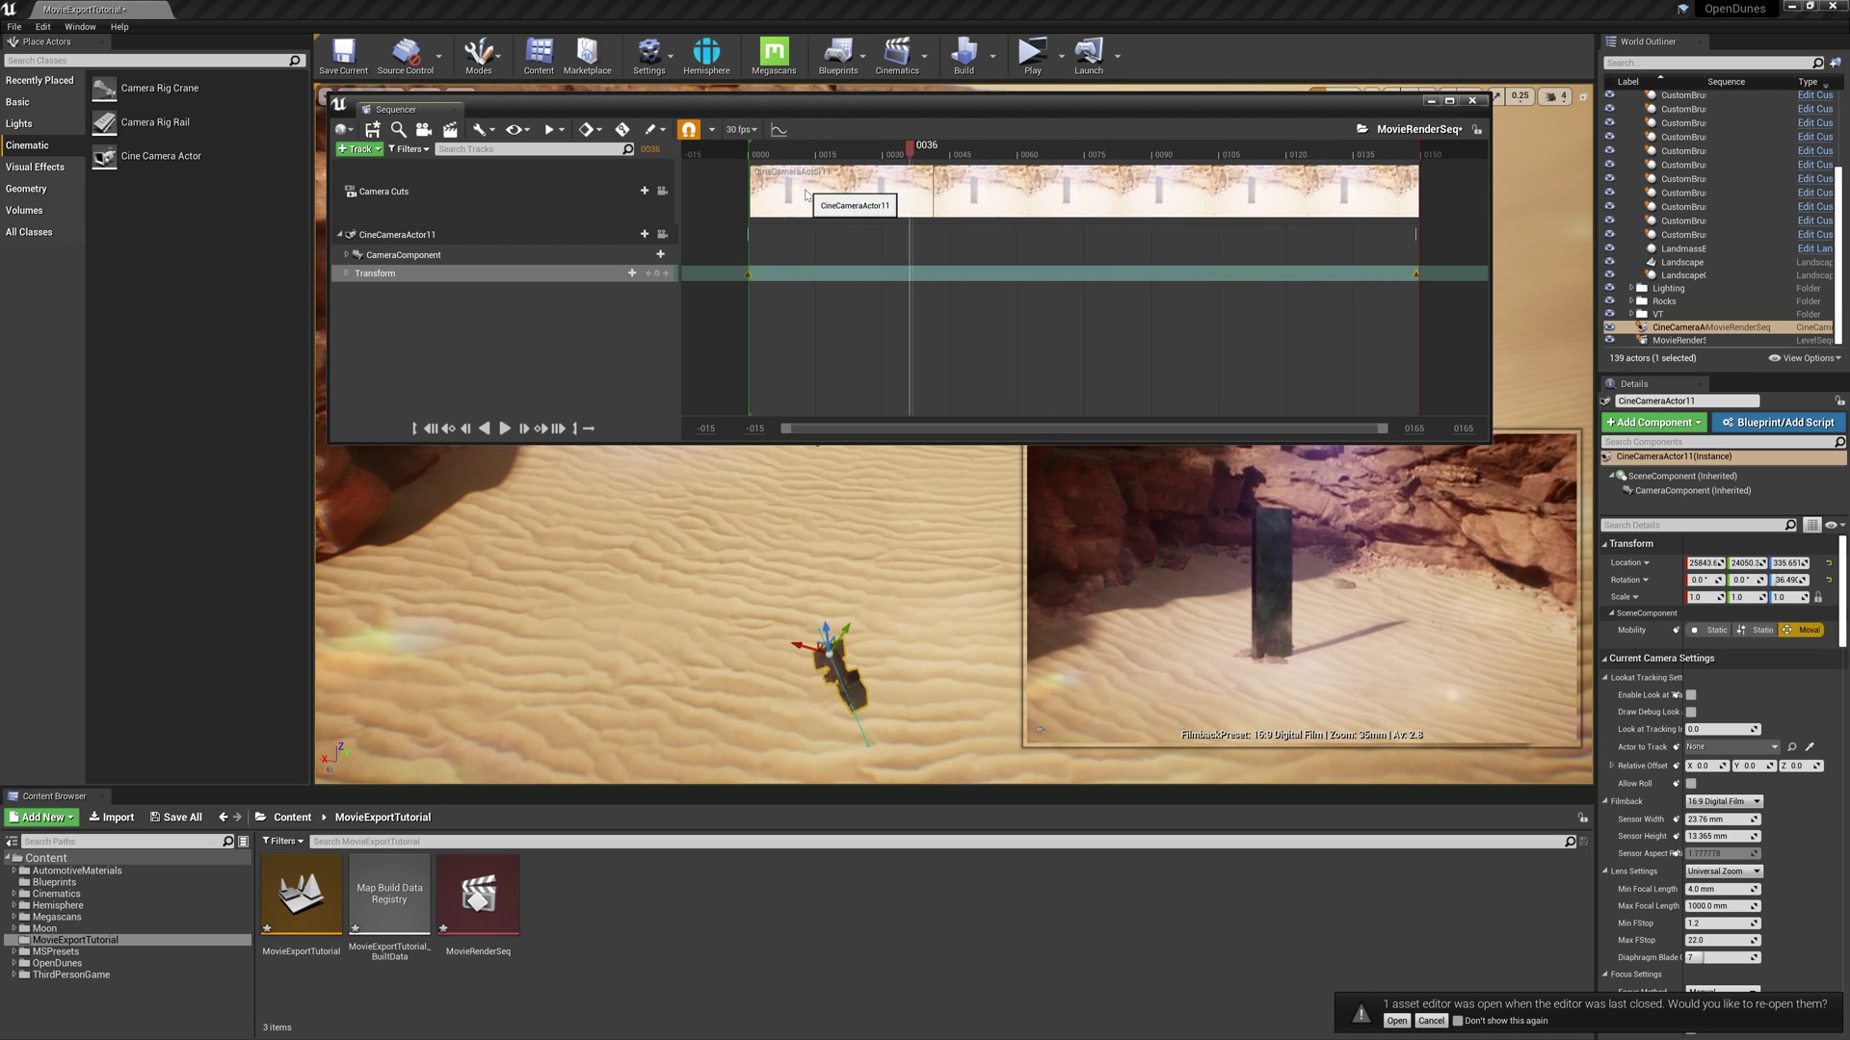
{"action": "left_click", "coordinate": [915, 198]}
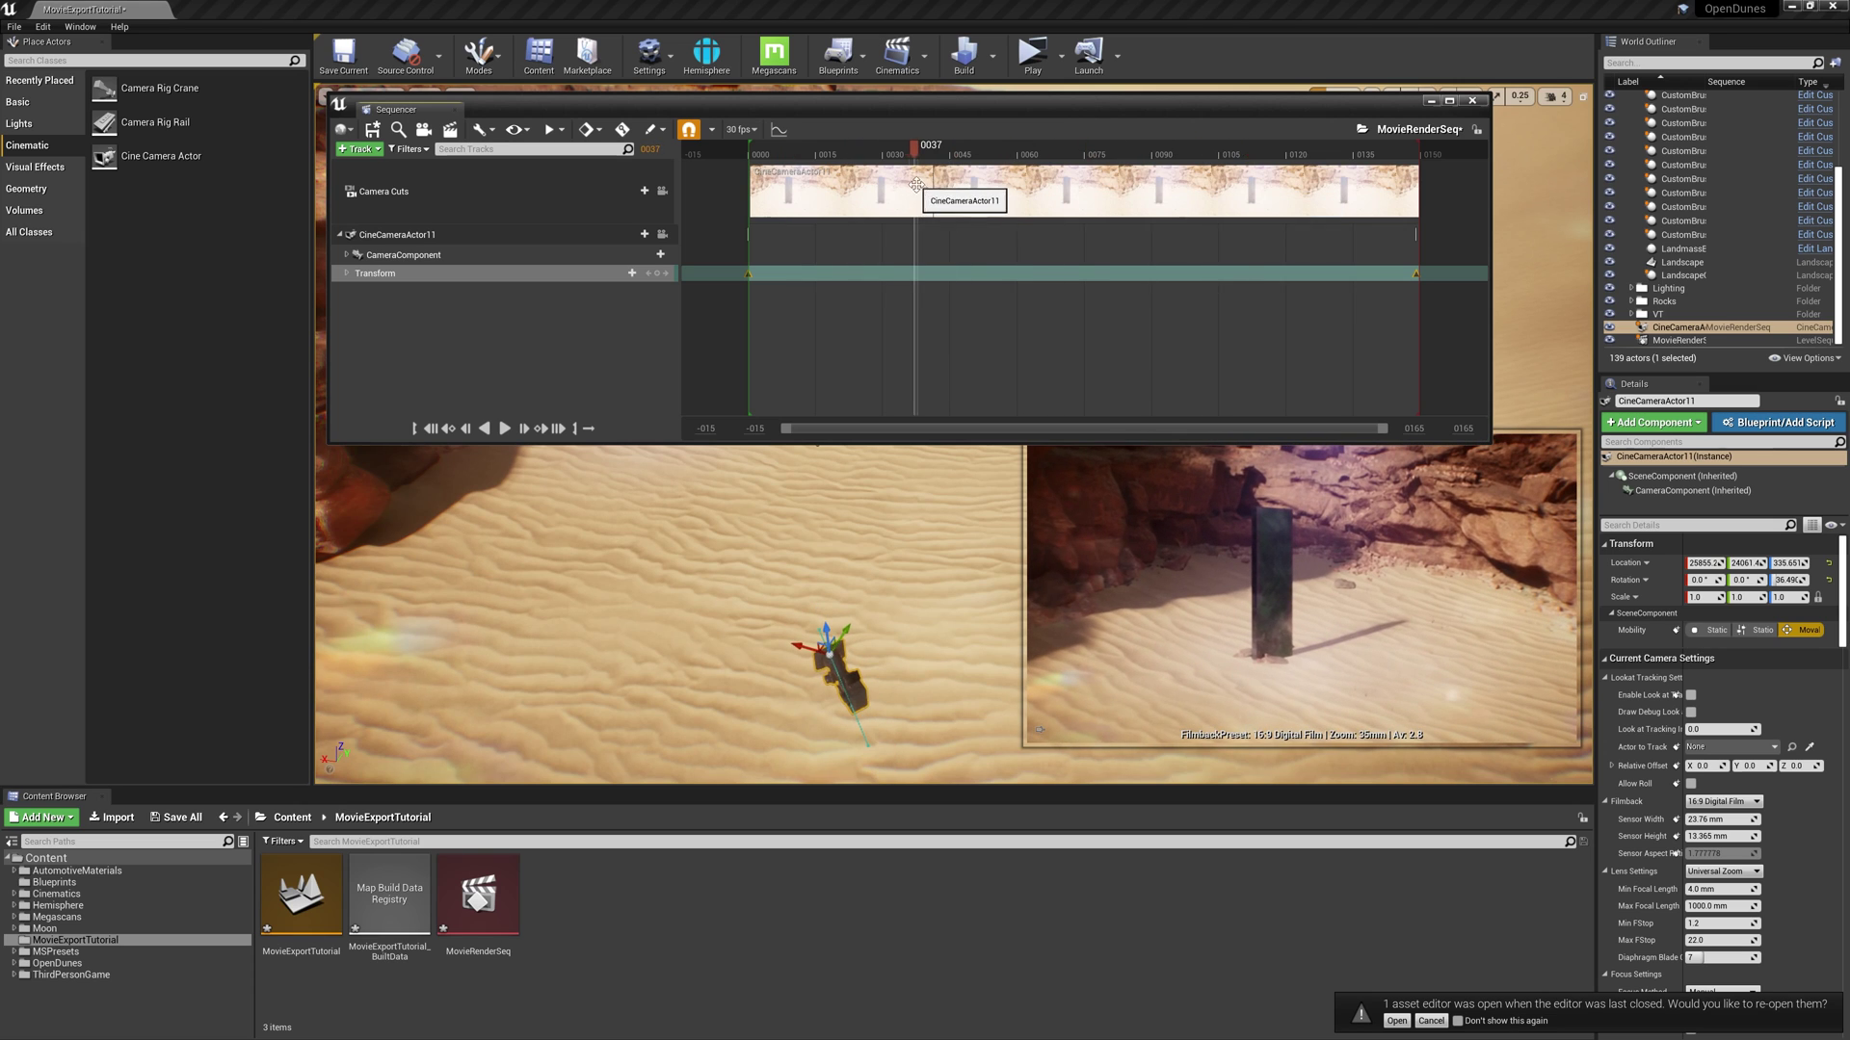
Save all work and close the Sequencer window
{"action": "left_click", "coordinate": [15, 26]}
{"action": "left_click", "coordinate": [59, 157]}
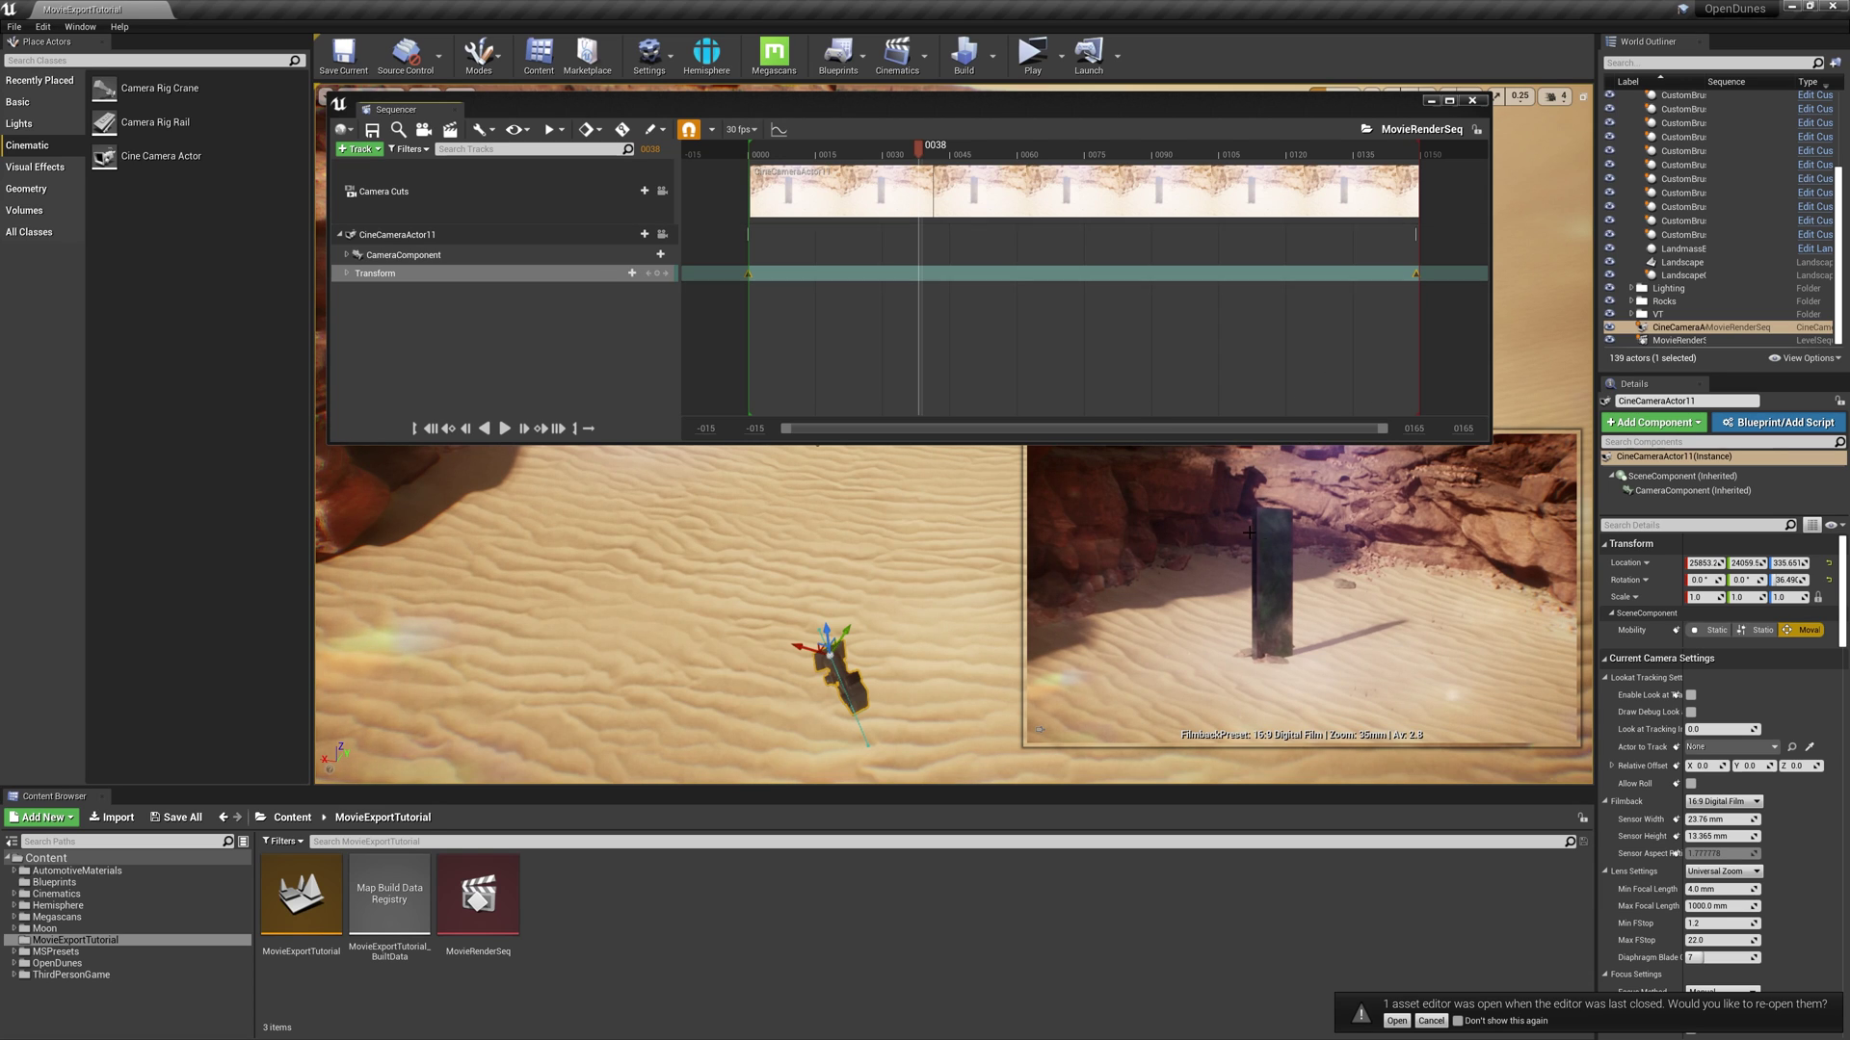
{"action": "left_click", "coordinate": [1472, 100]}
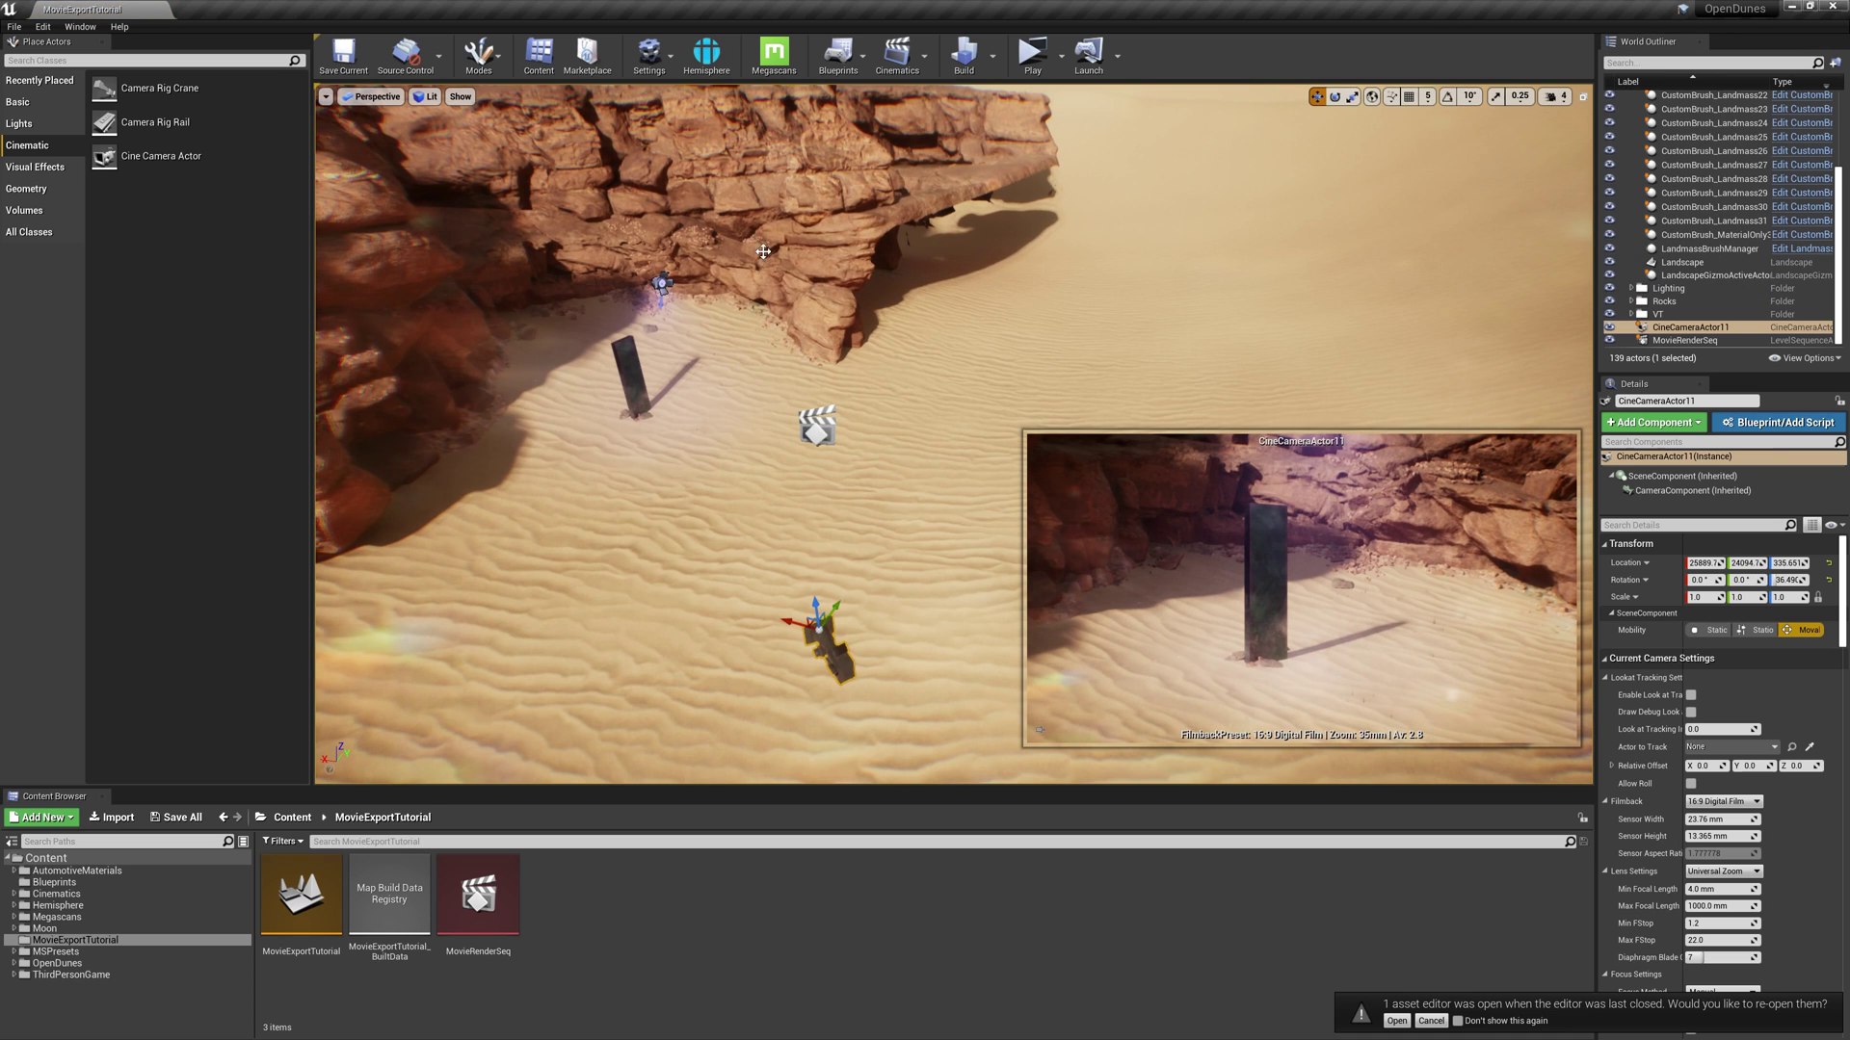
{"action": "left_click", "coordinate": [85, 26]}
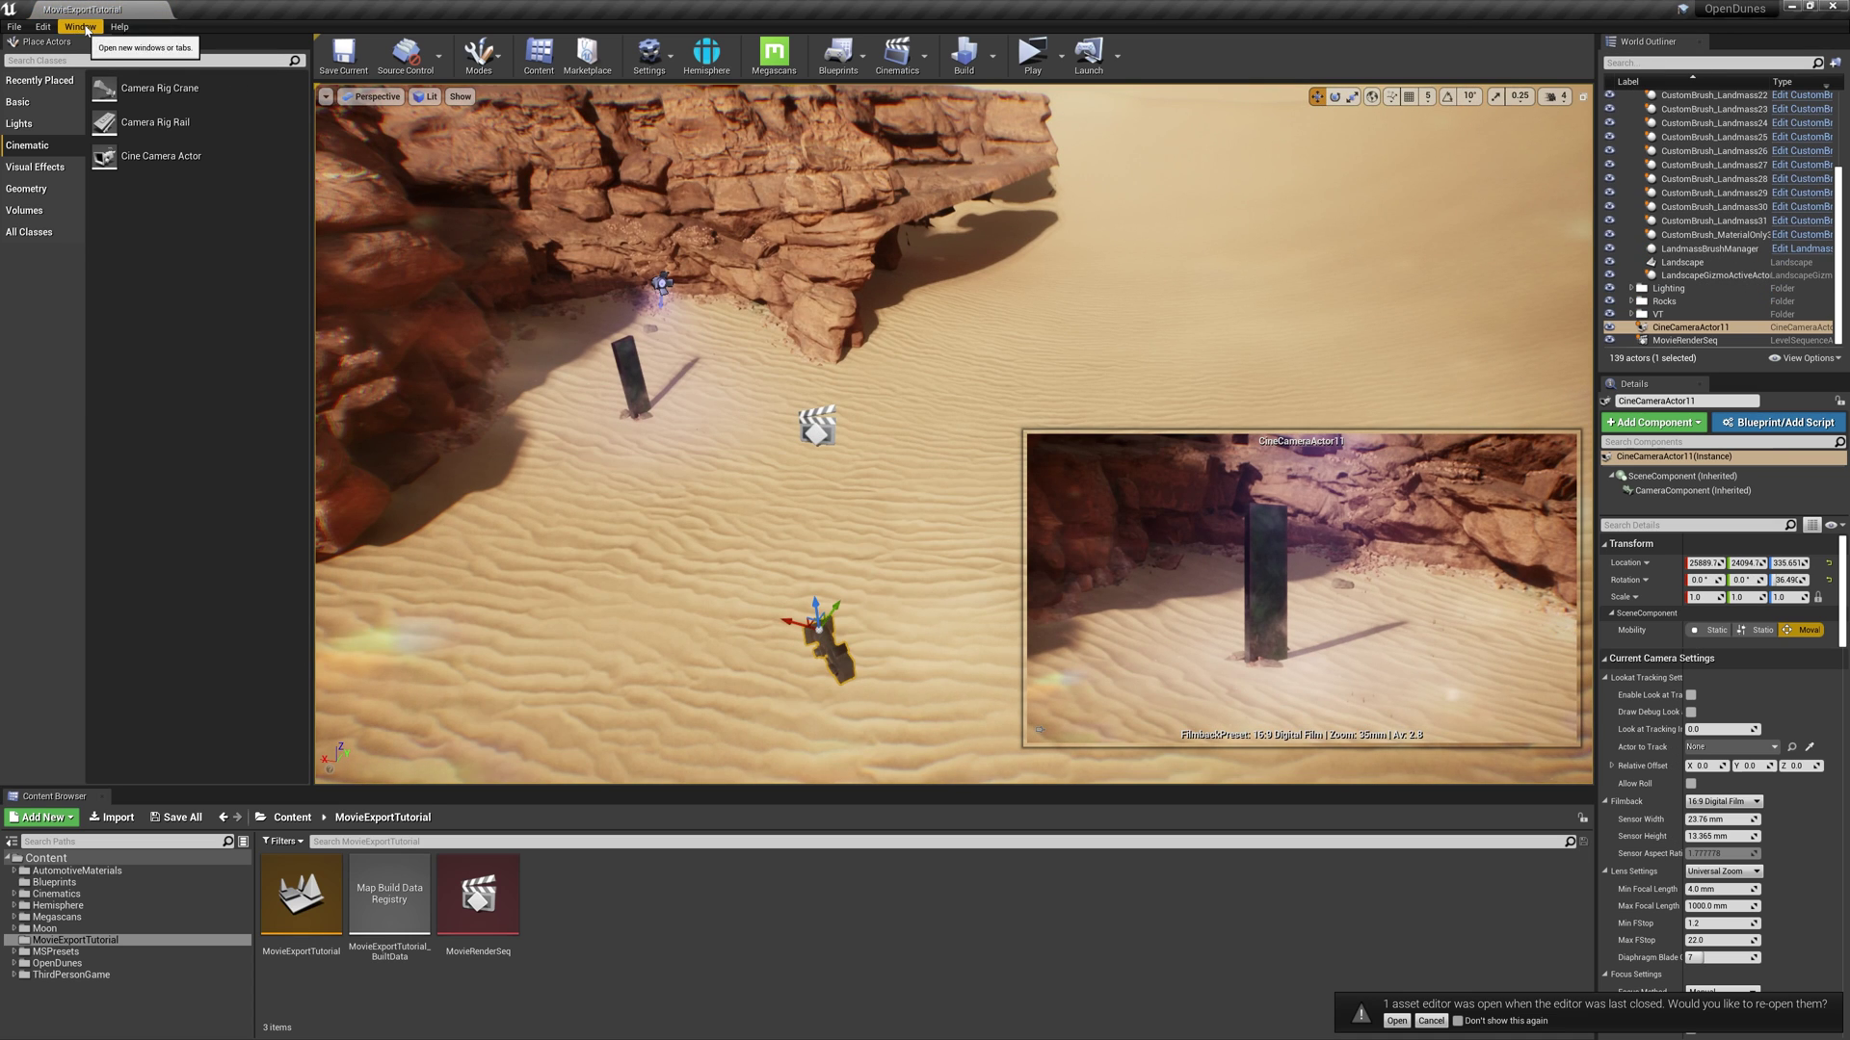
Open Movie Render Queue, add MovieRenderSeq as a job, and expand it to show its map
{"action": "mouse_move", "coordinate": [79, 53]}
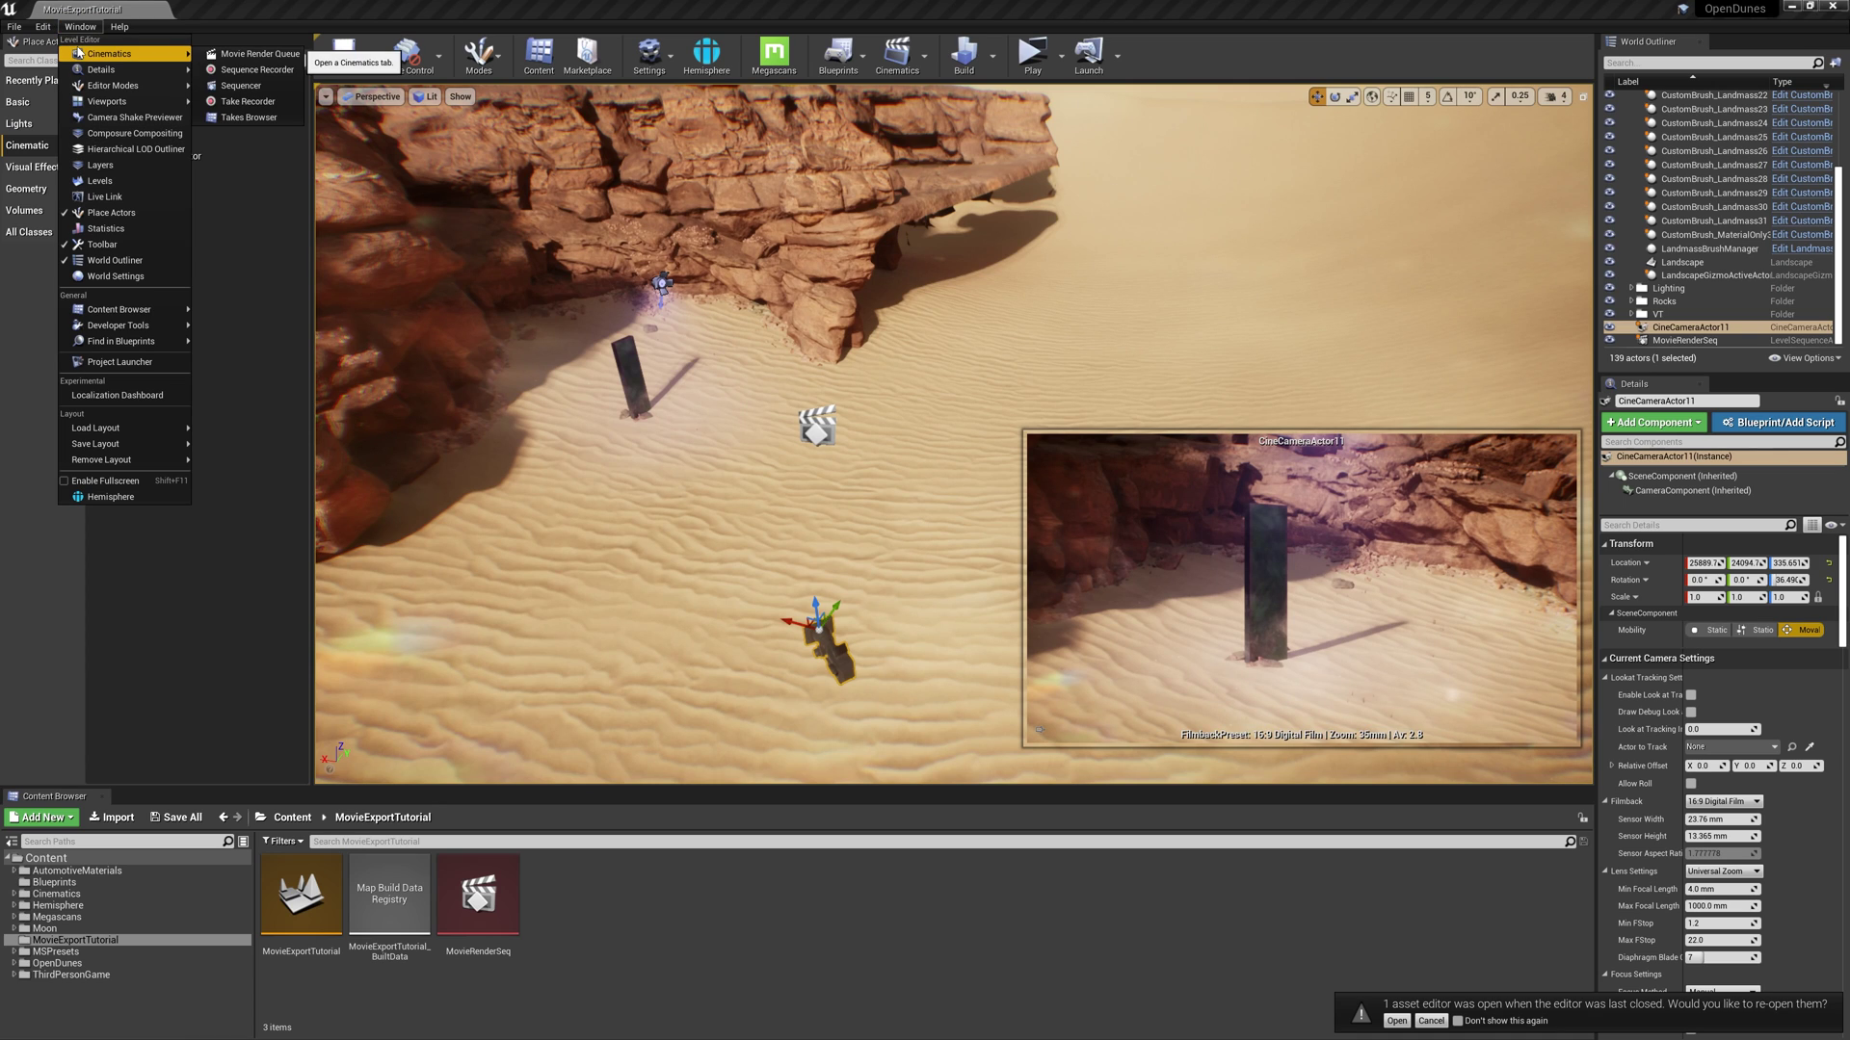
{"action": "left_click", "coordinate": [232, 58]}
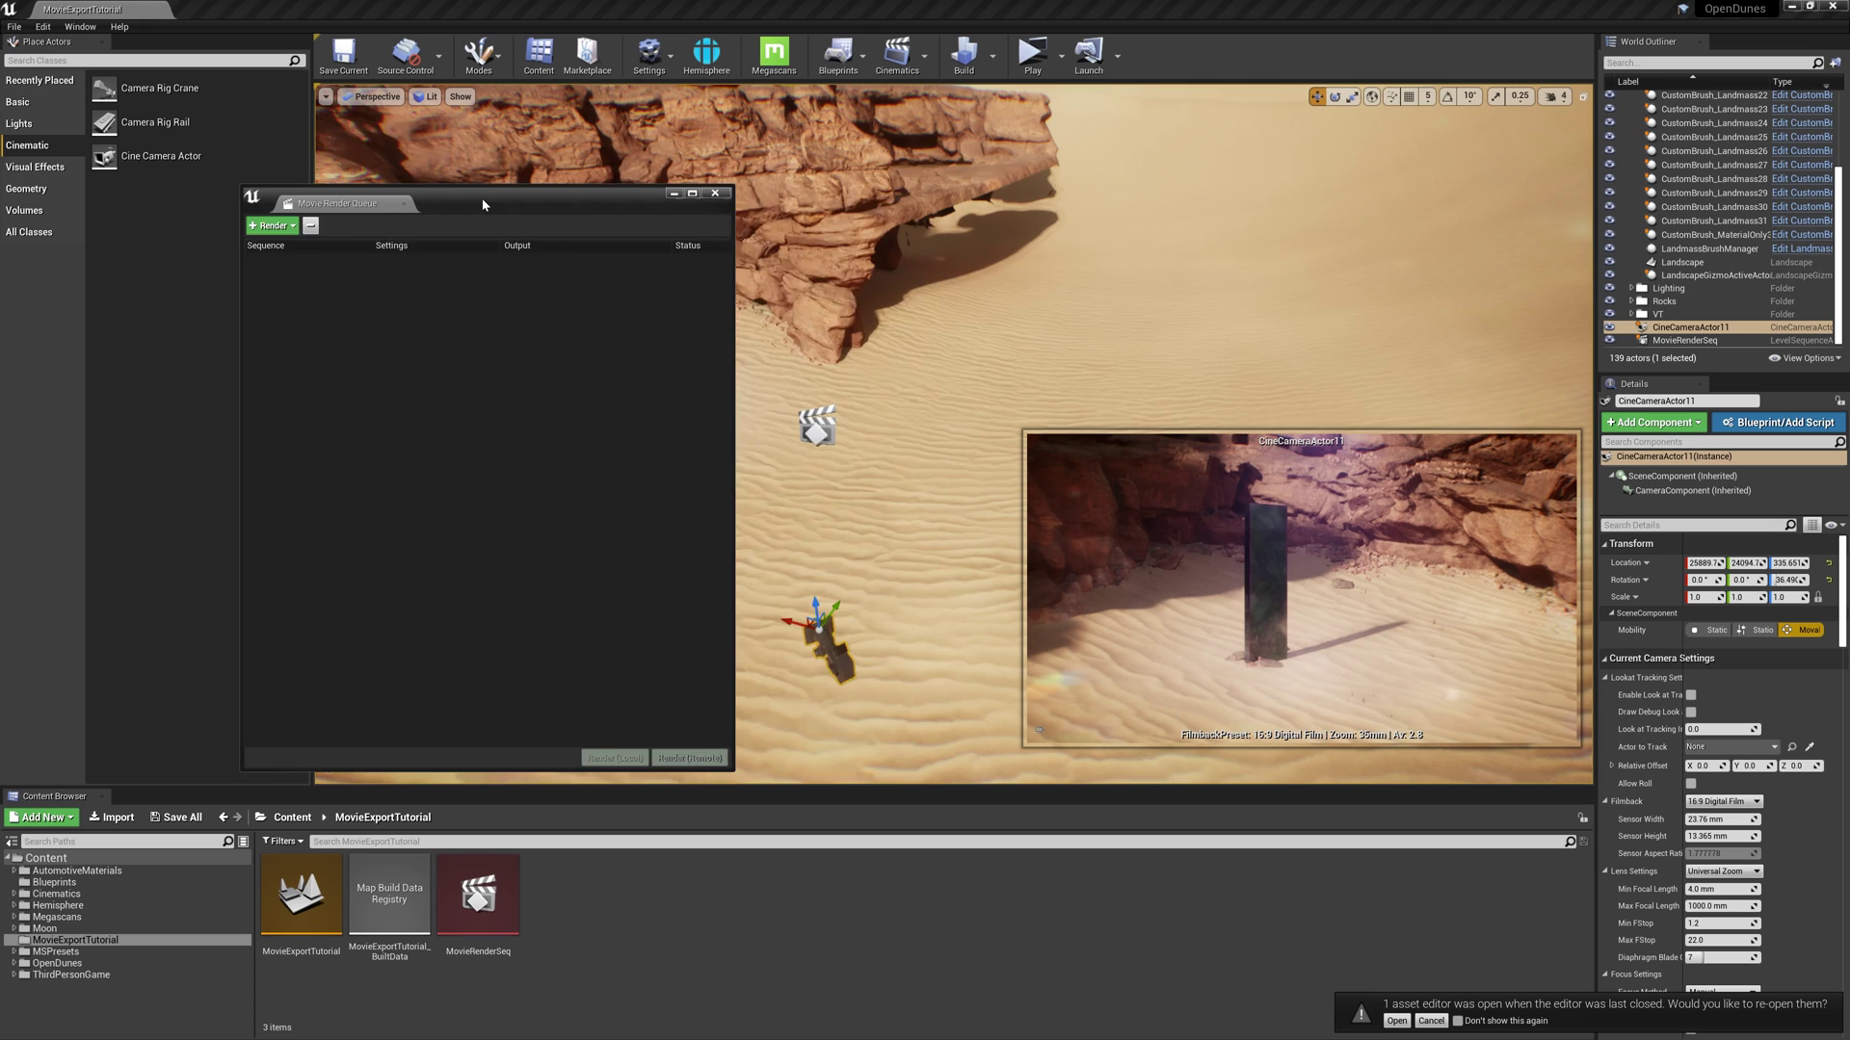
{"action": "left_click_drag", "start_coordinate": [483, 204], "coordinate": [661, 157]}
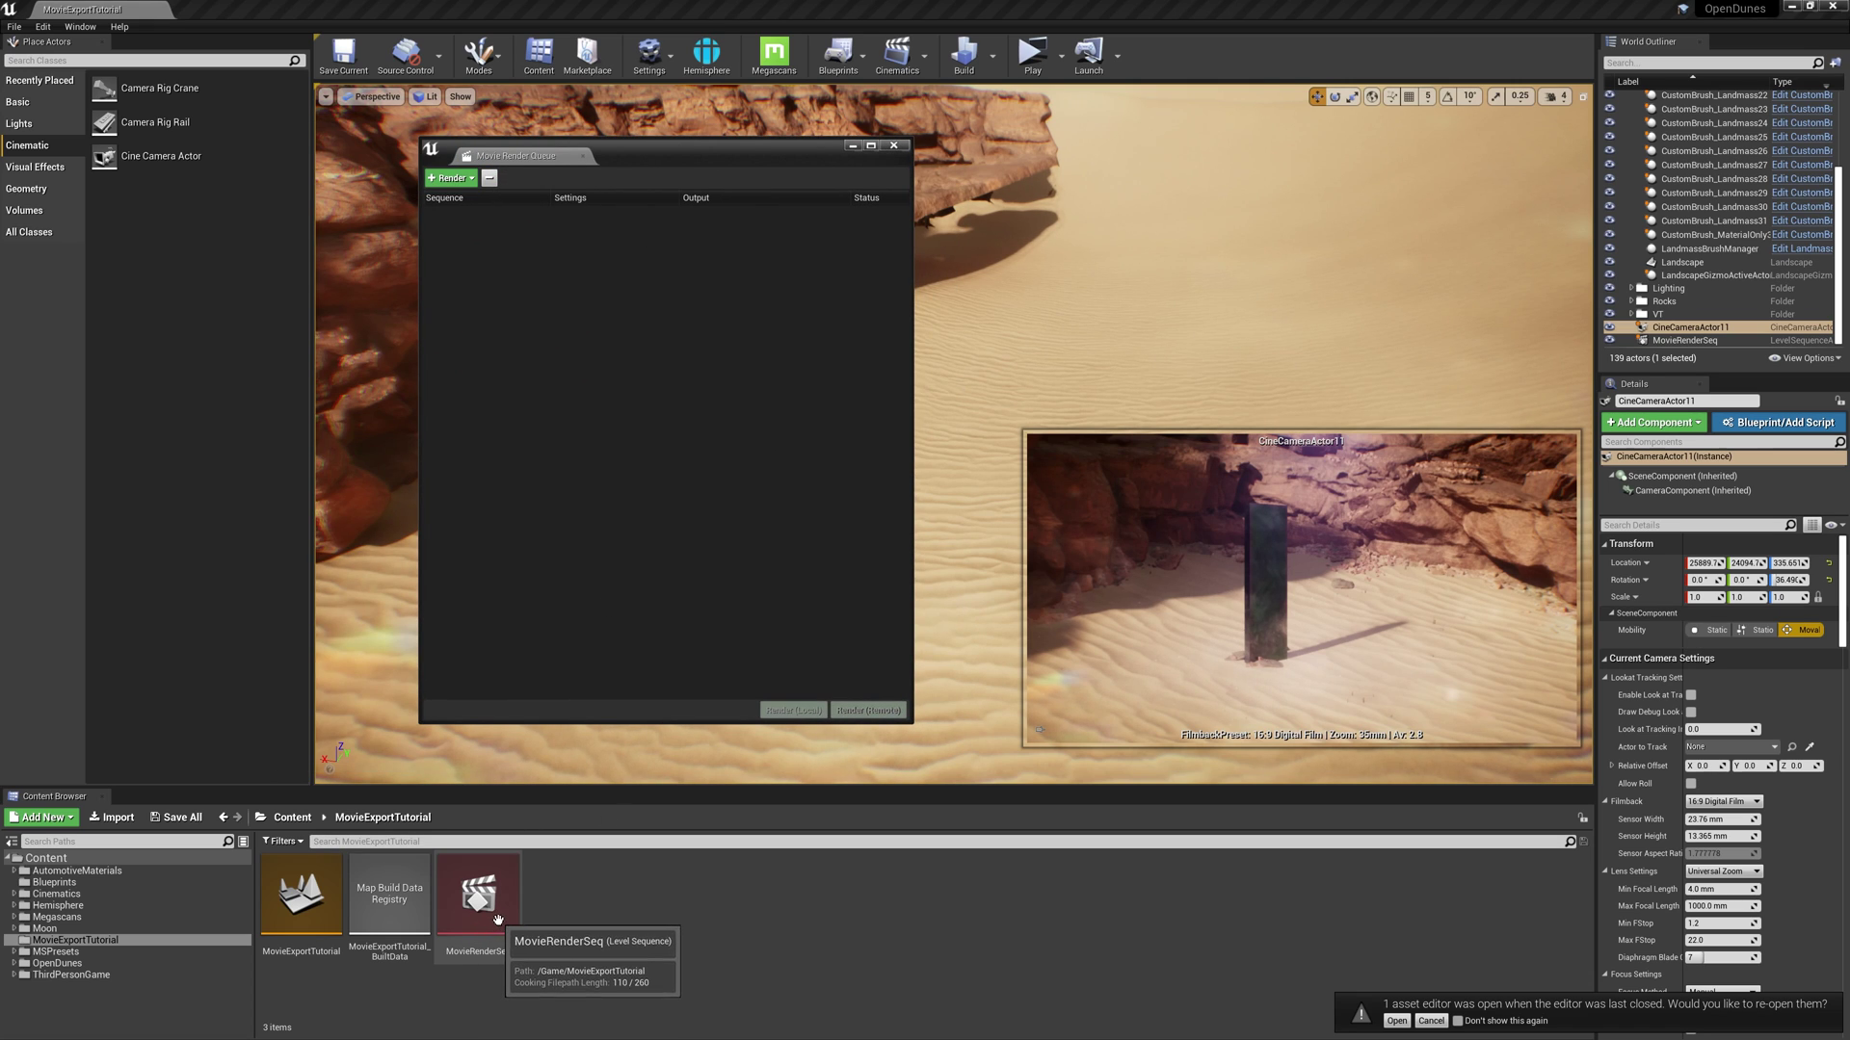
{"action": "left_click_drag", "start_coordinate": [496, 926], "coordinate": [637, 347]}
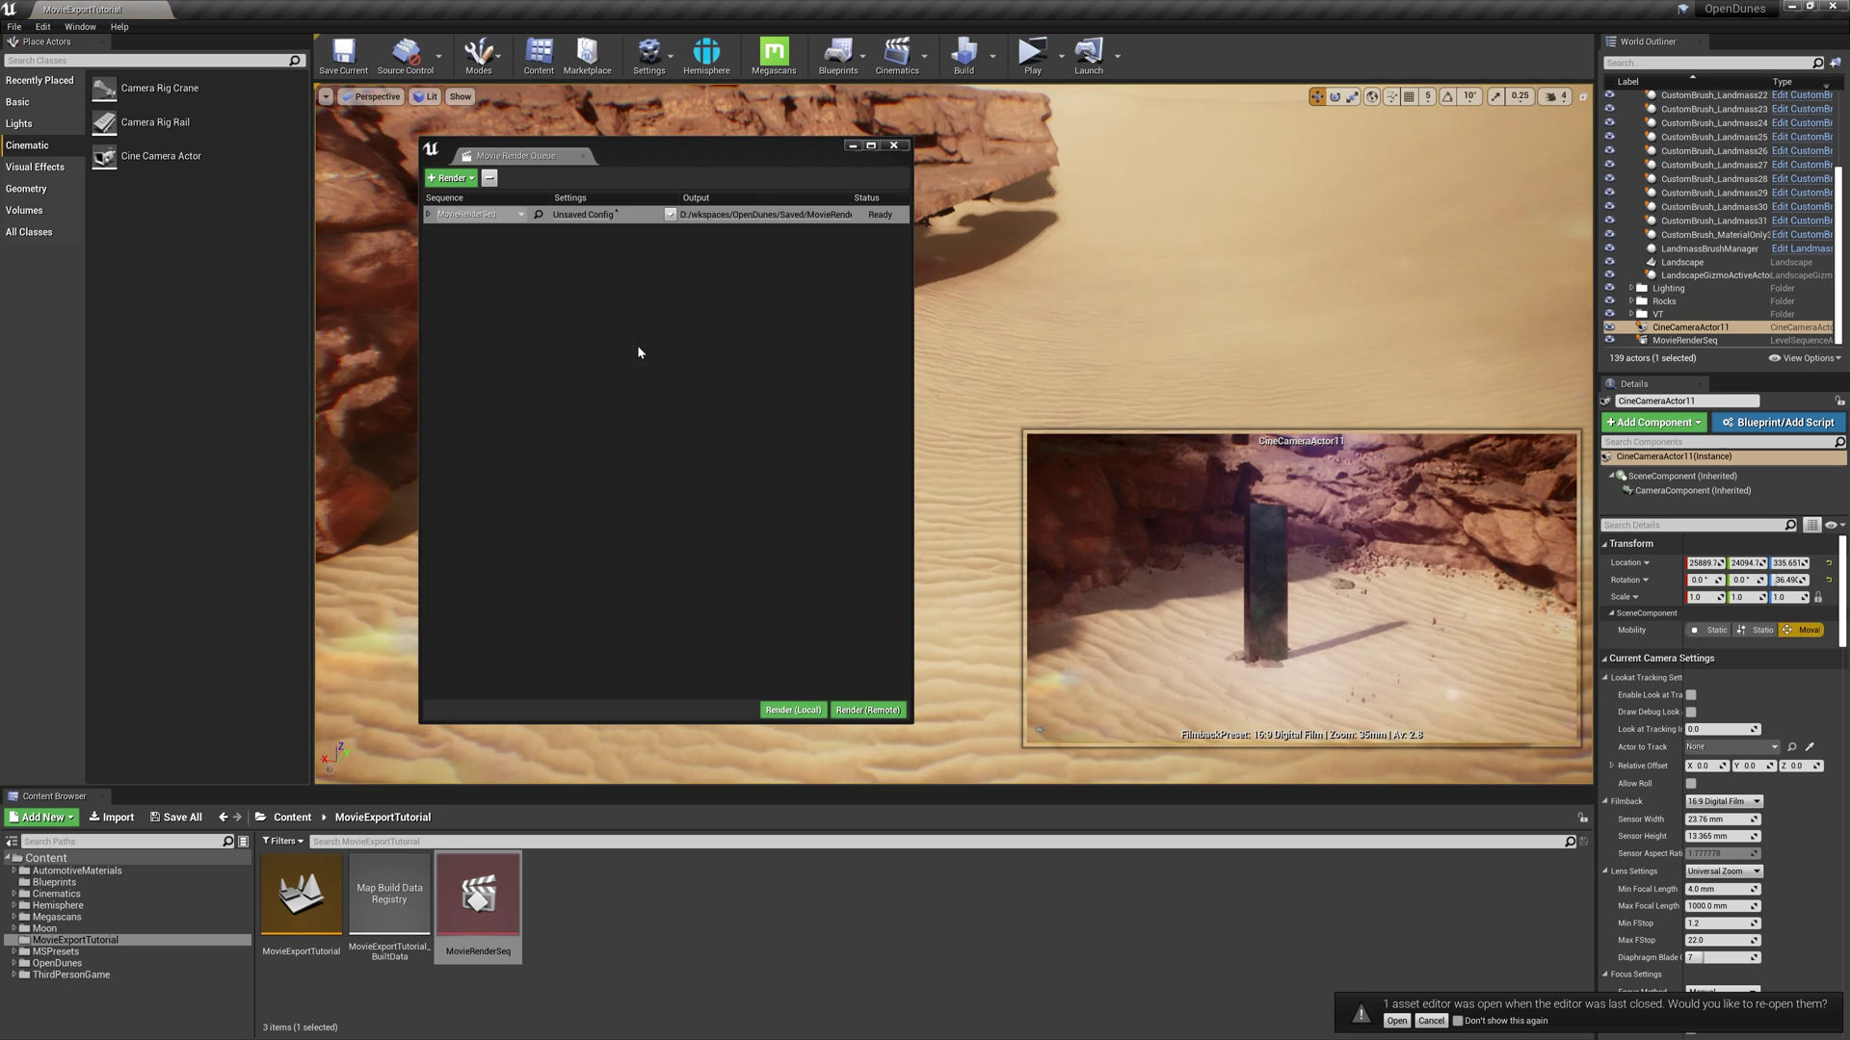
{"action": "left_click", "coordinate": [594, 247]}
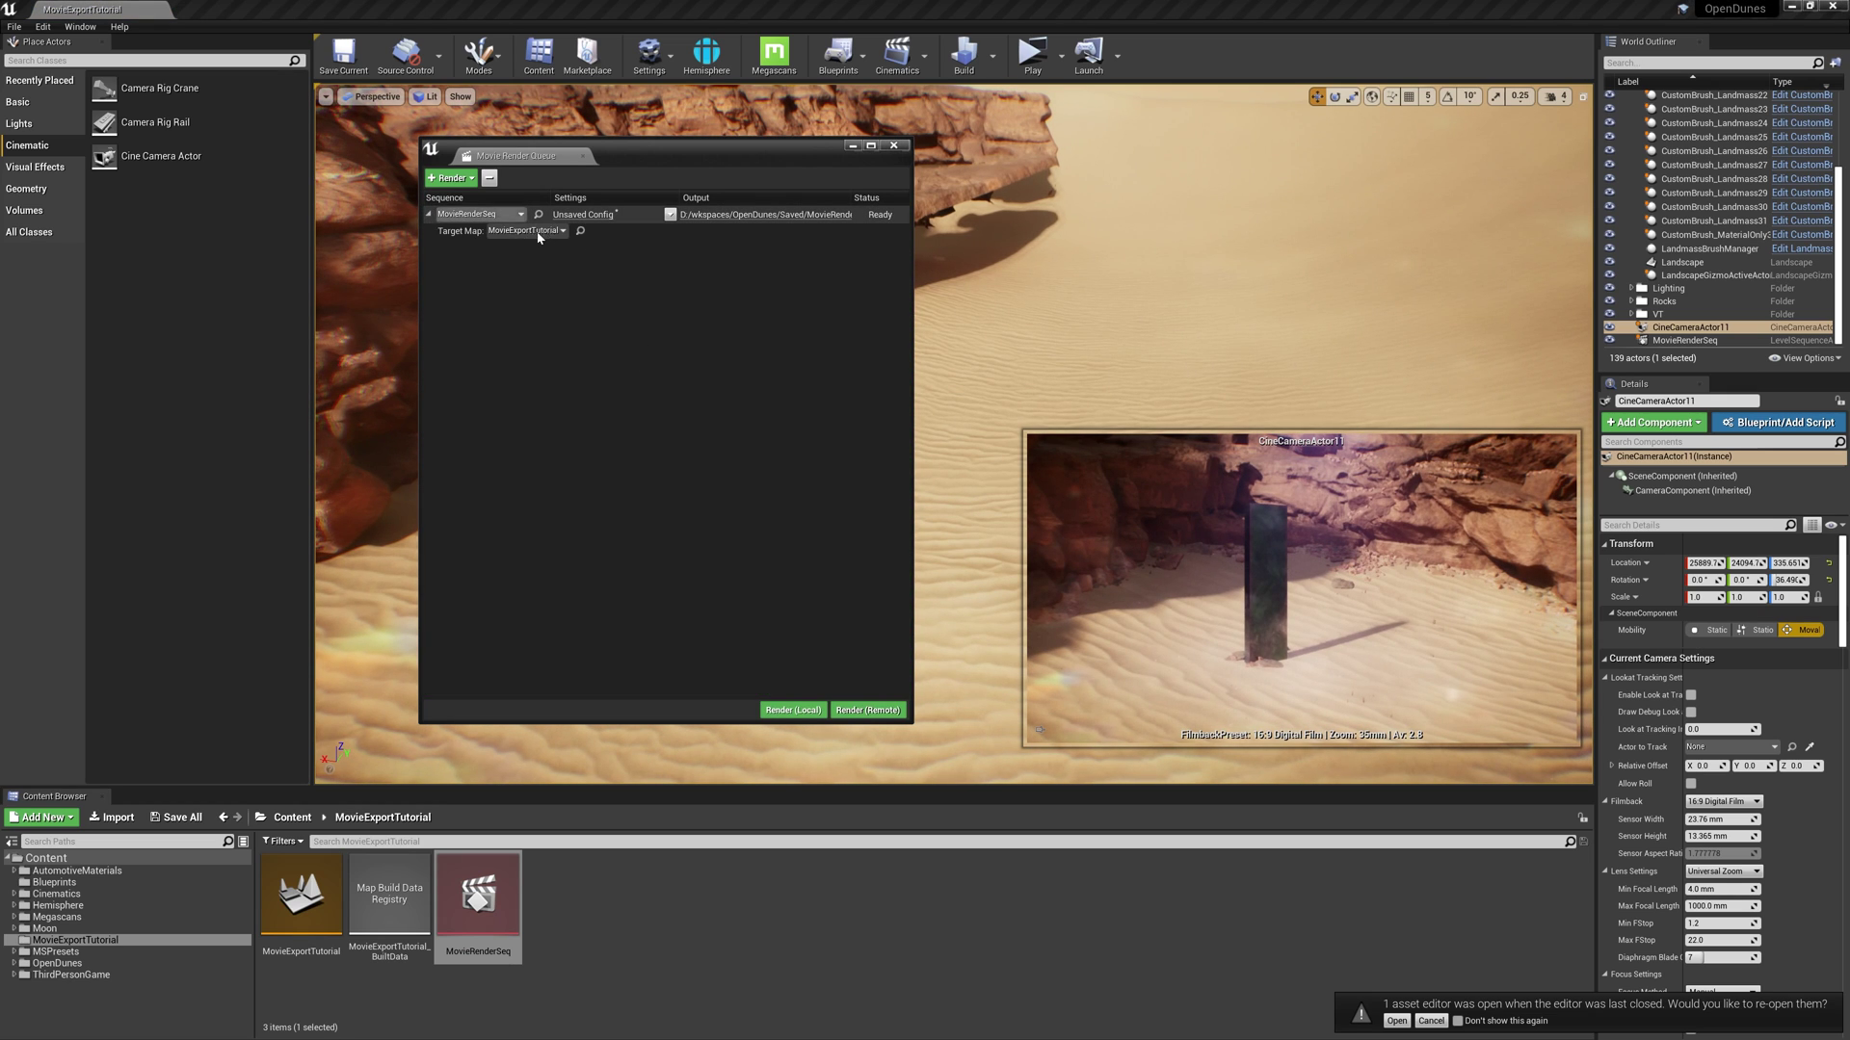
{"action": "left_click", "coordinate": [429, 214]}
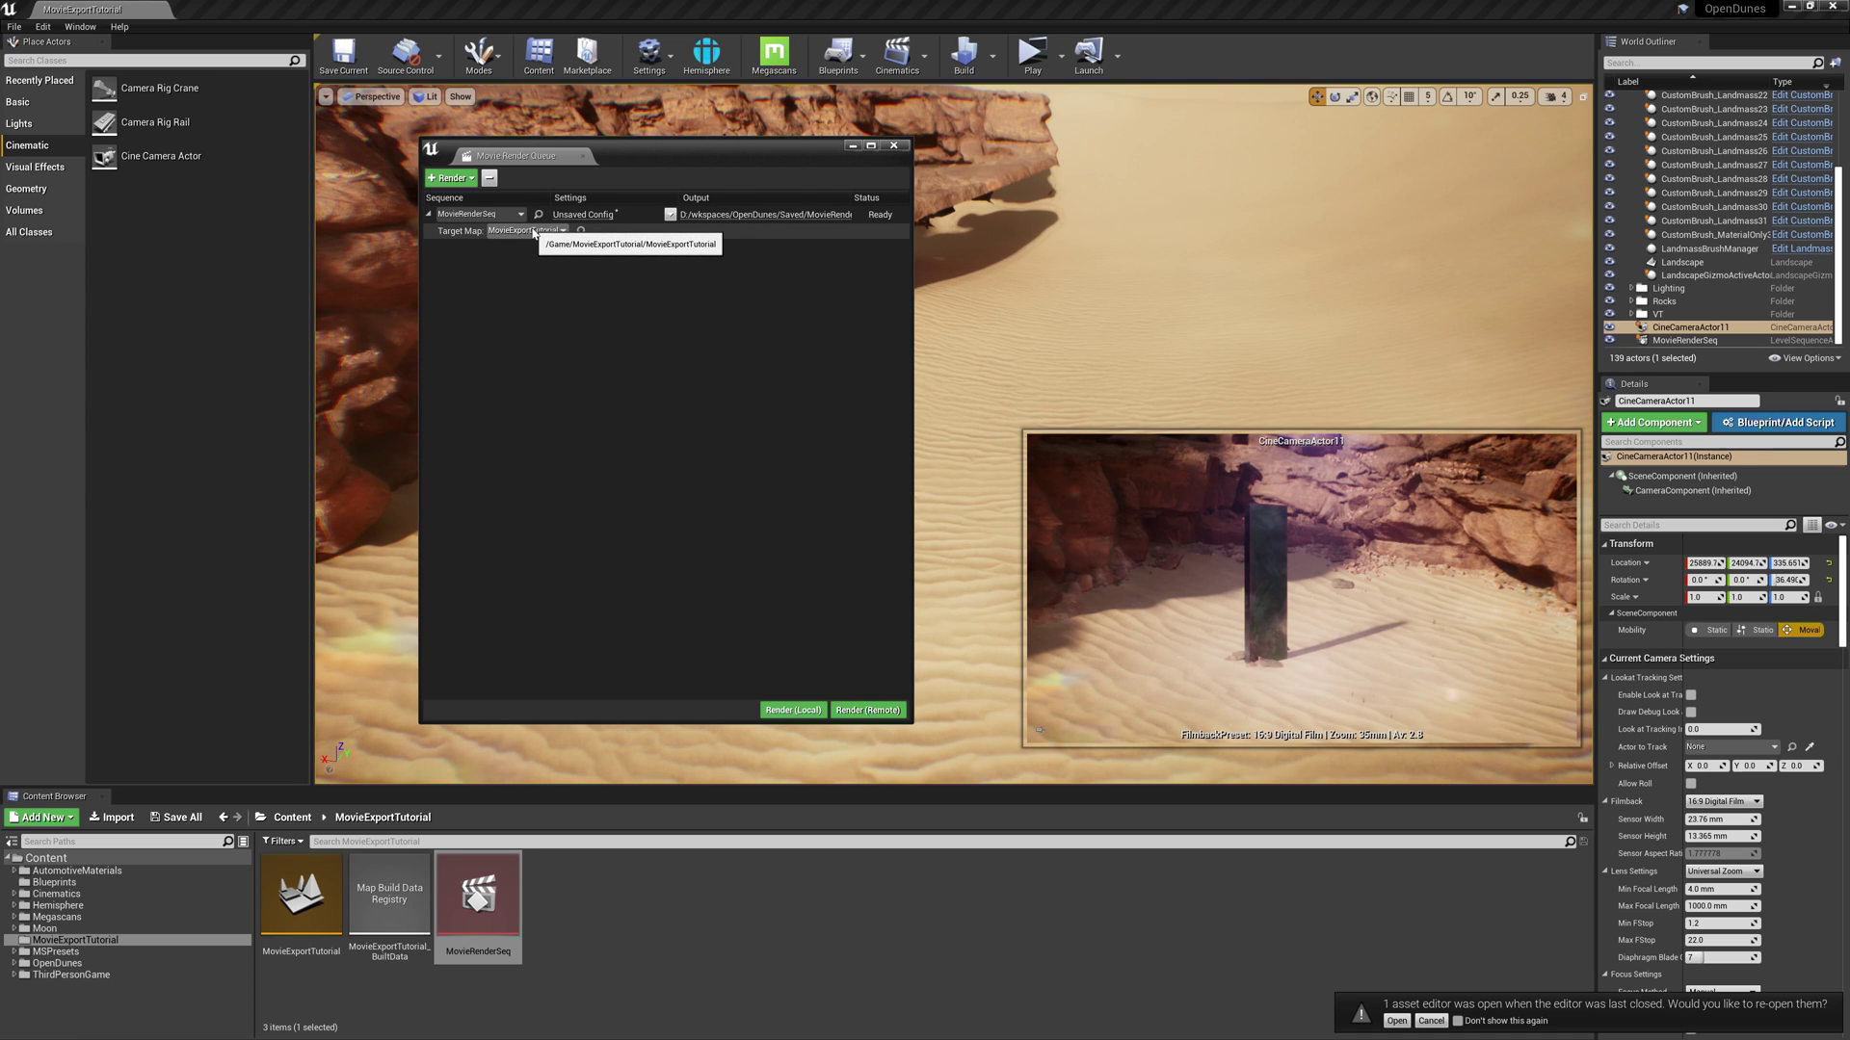
In the job's render settings, turn off the JPG sequence output and add .exr Sequence [16bit]
{"action": "left_click", "coordinate": [589, 216]}
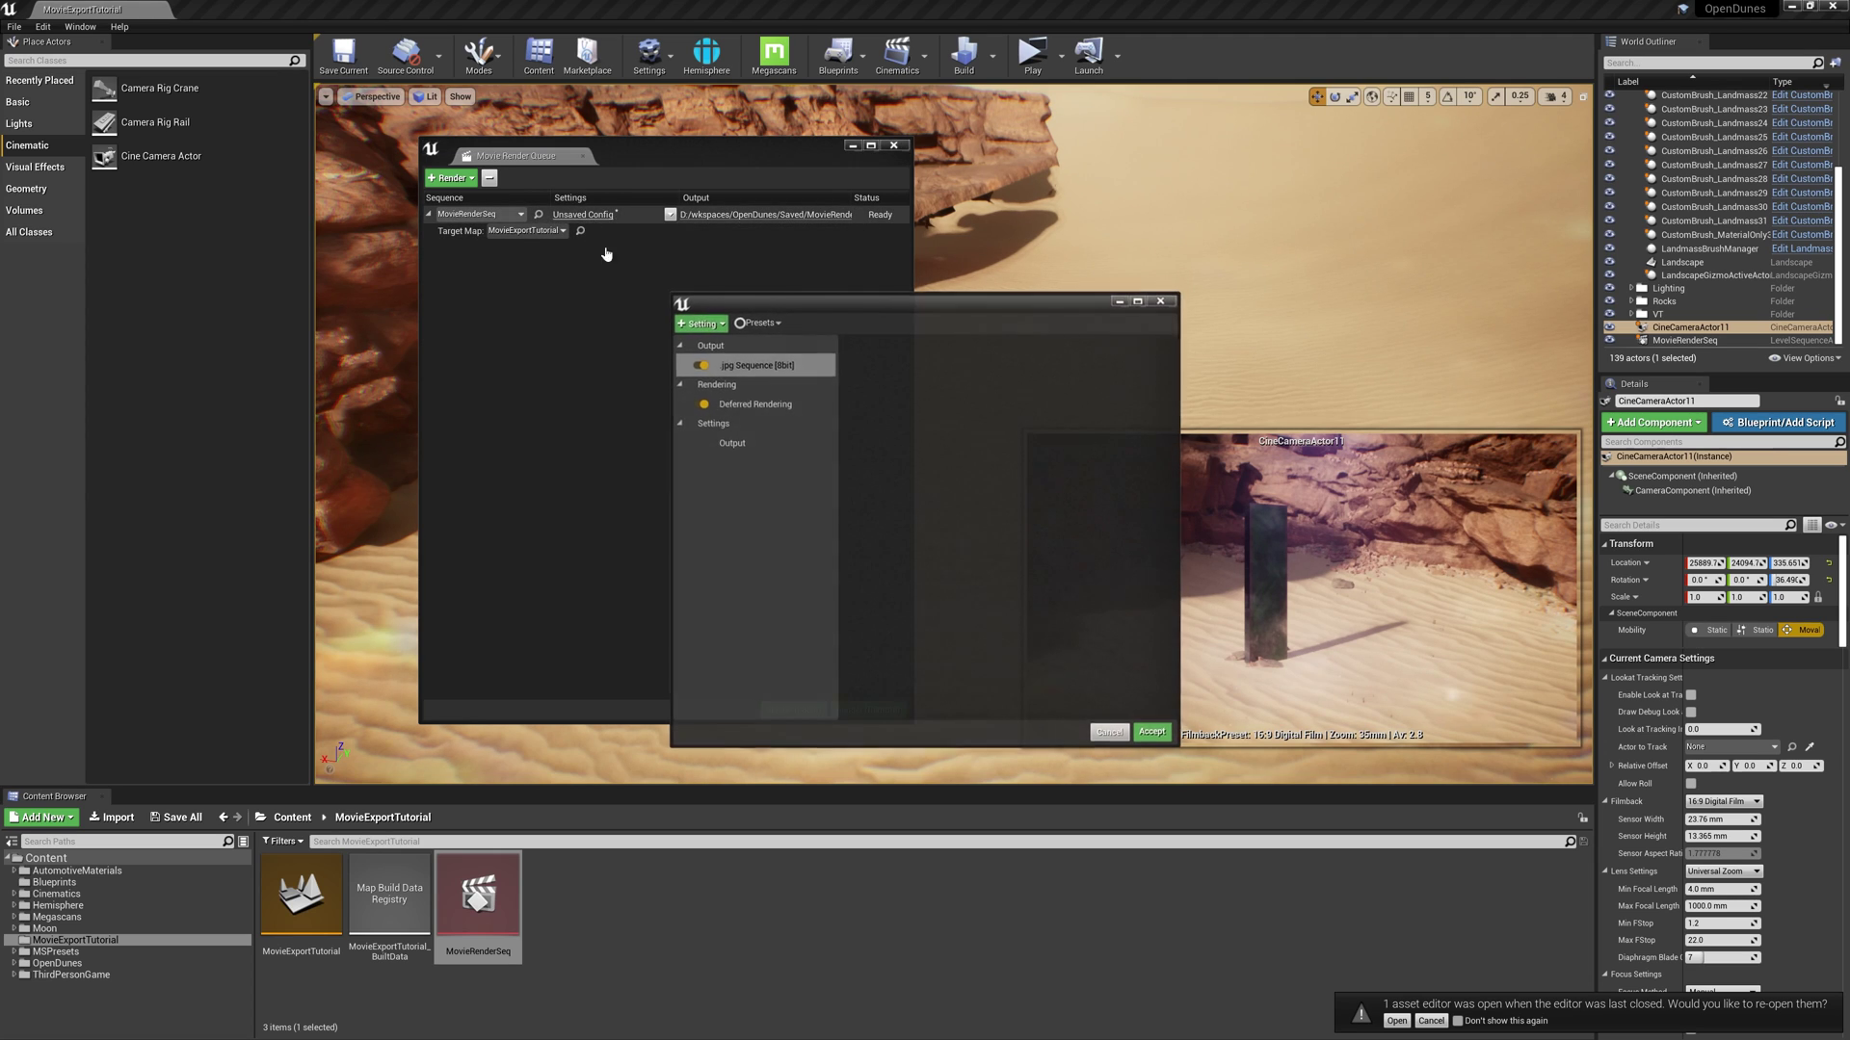
{"action": "left_click_drag", "start_coordinate": [878, 312], "coordinate": [711, 273]}
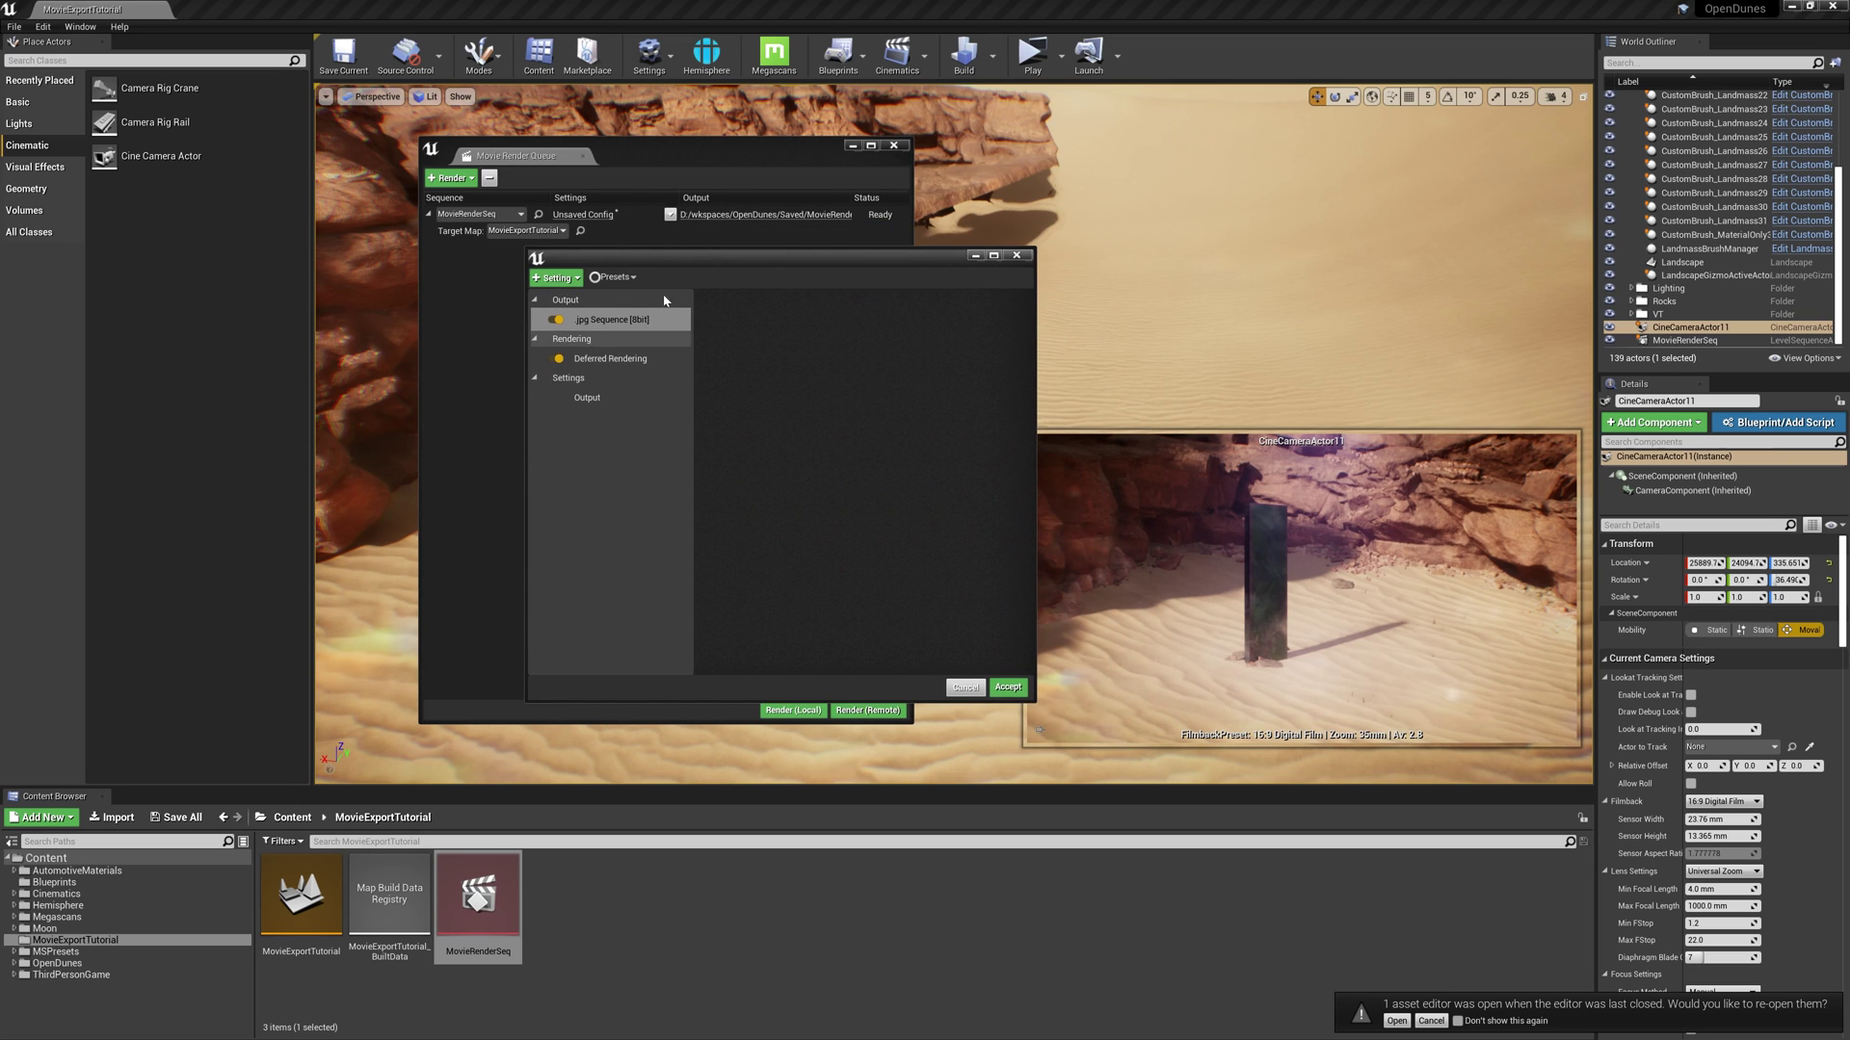
{"action": "left_click", "coordinate": [556, 320]}
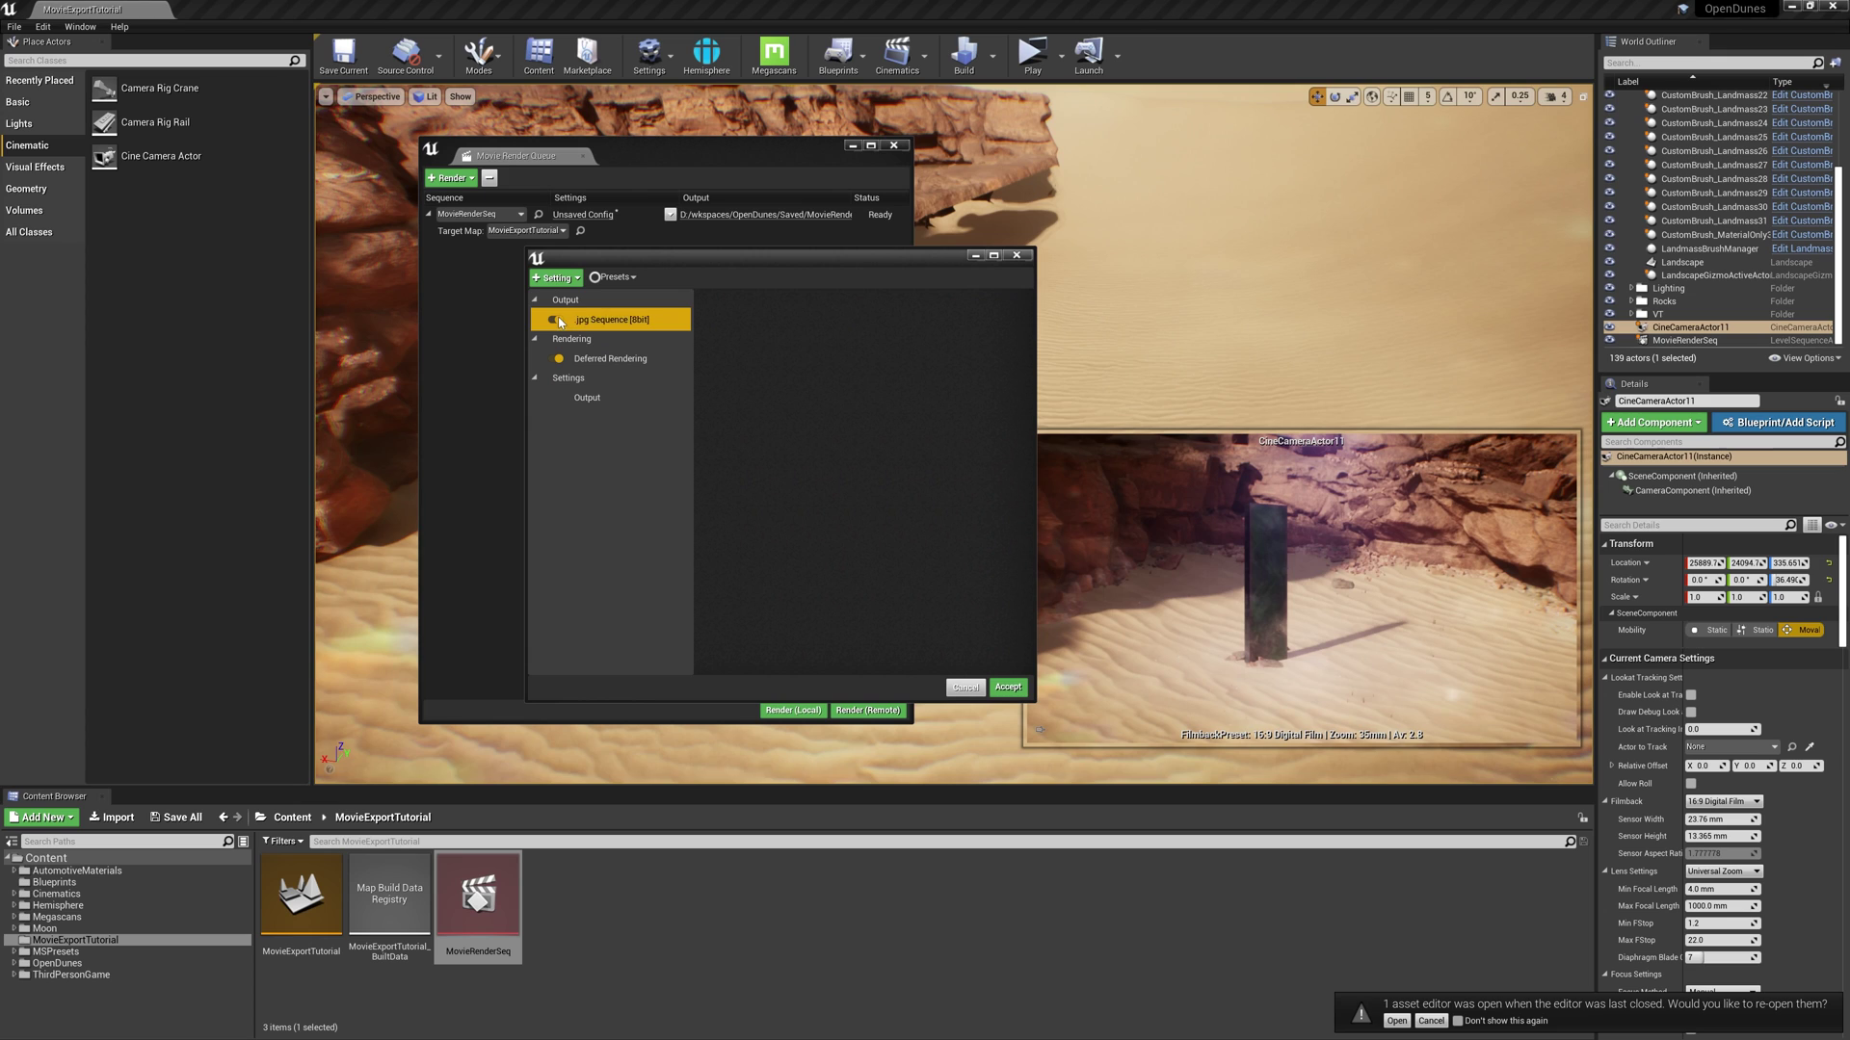
{"action": "left_click", "coordinate": [557, 278]}
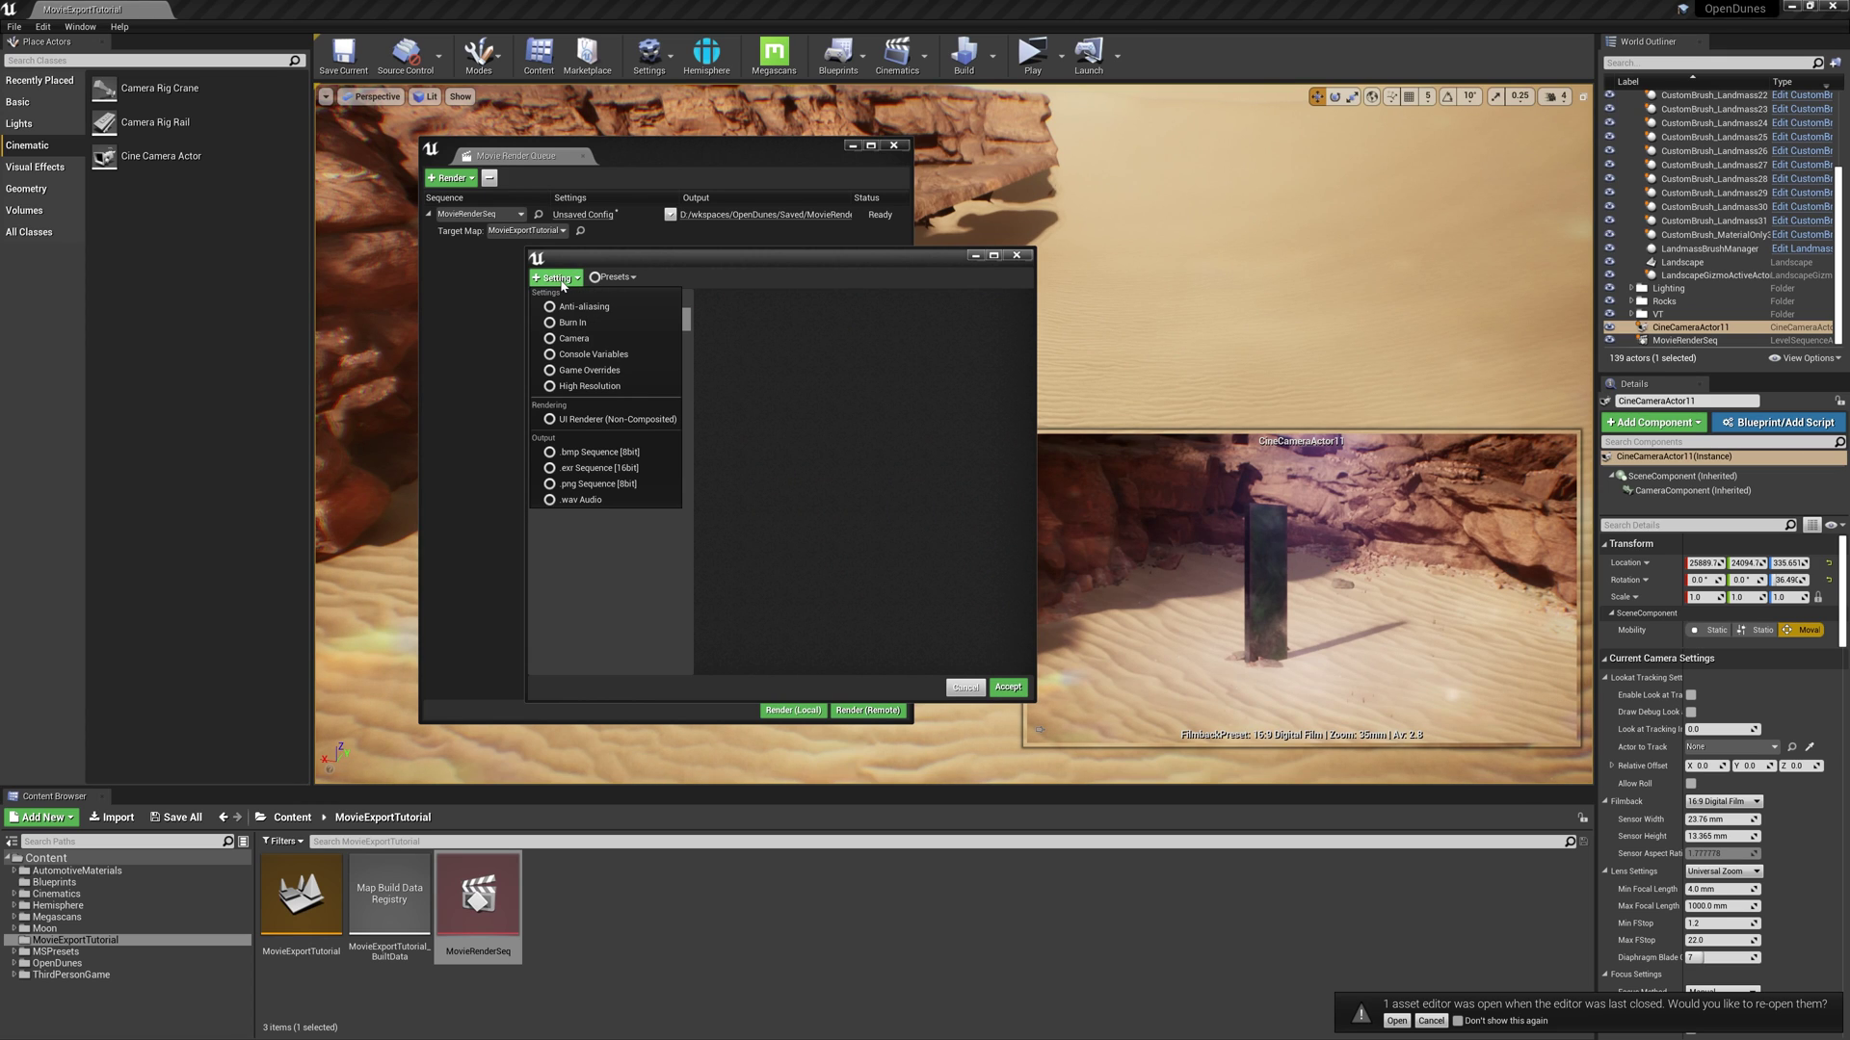
{"action": "left_click", "coordinate": [593, 468]}
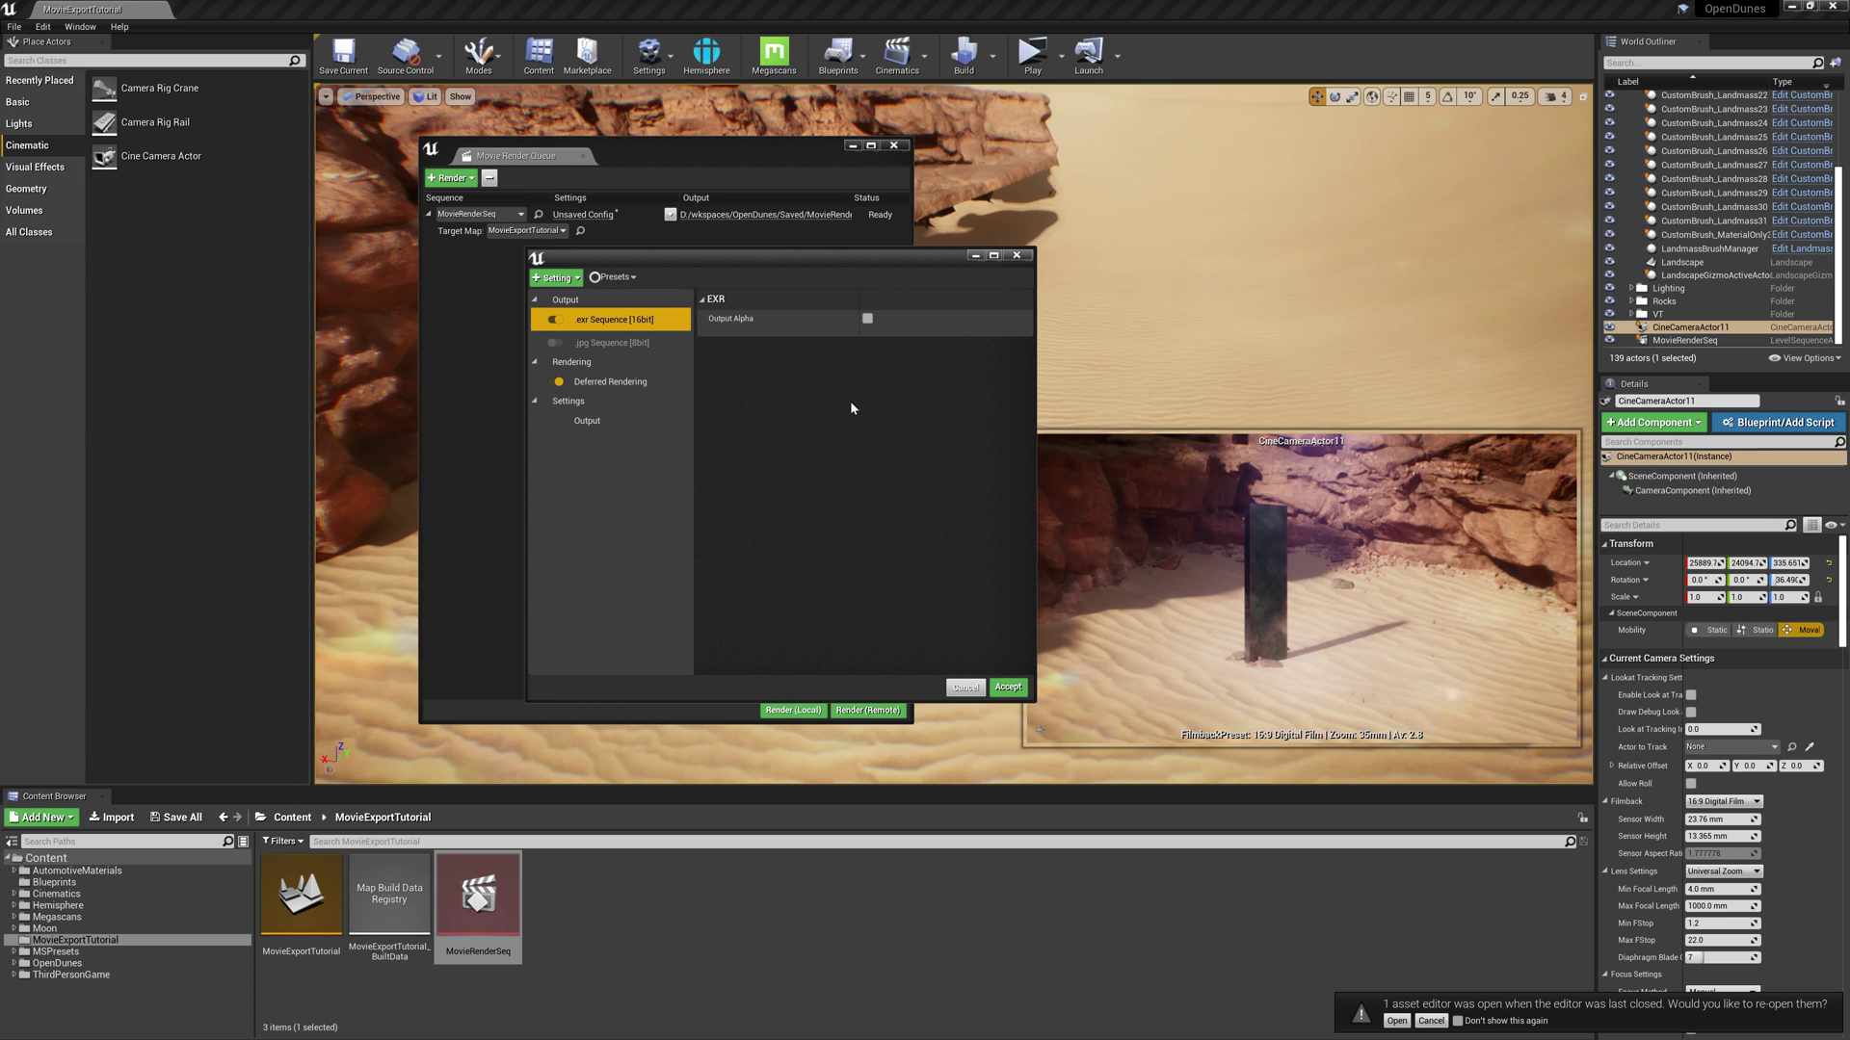
{"action": "left_click", "coordinate": [558, 279]}
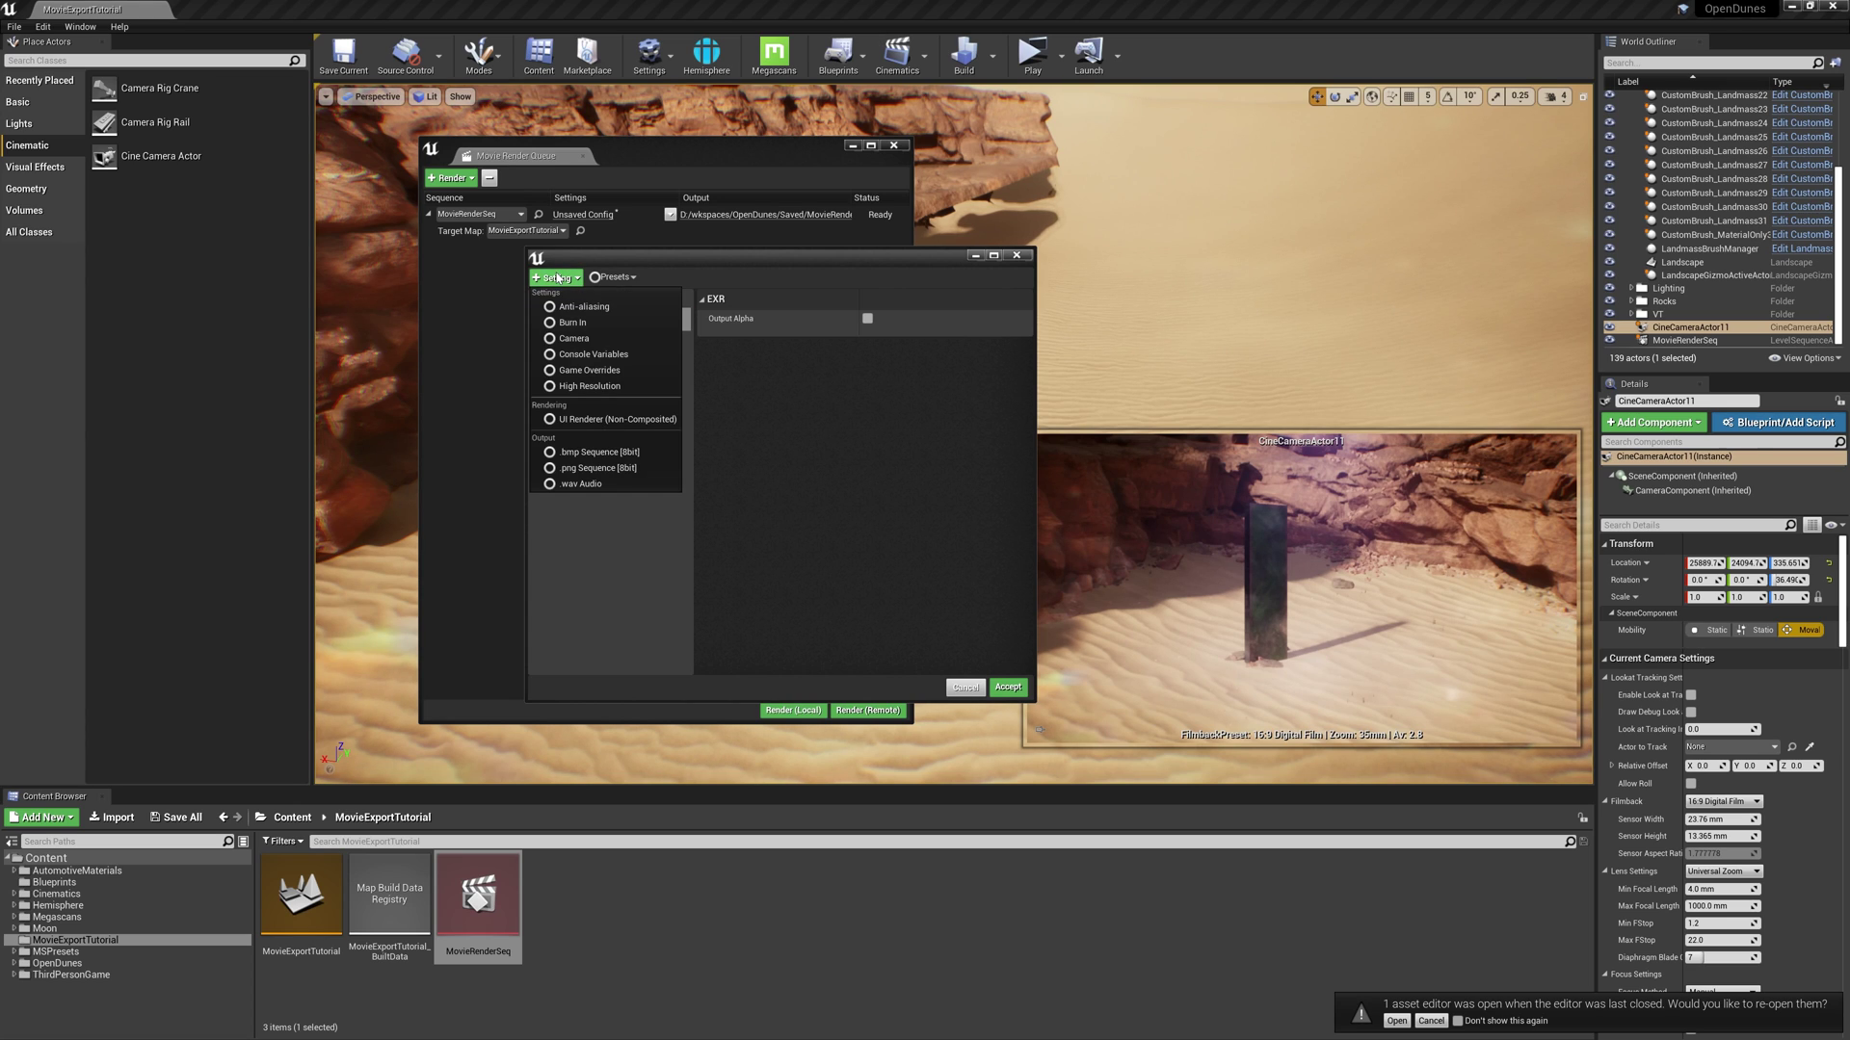
{"action": "key", "text": "Escape"}
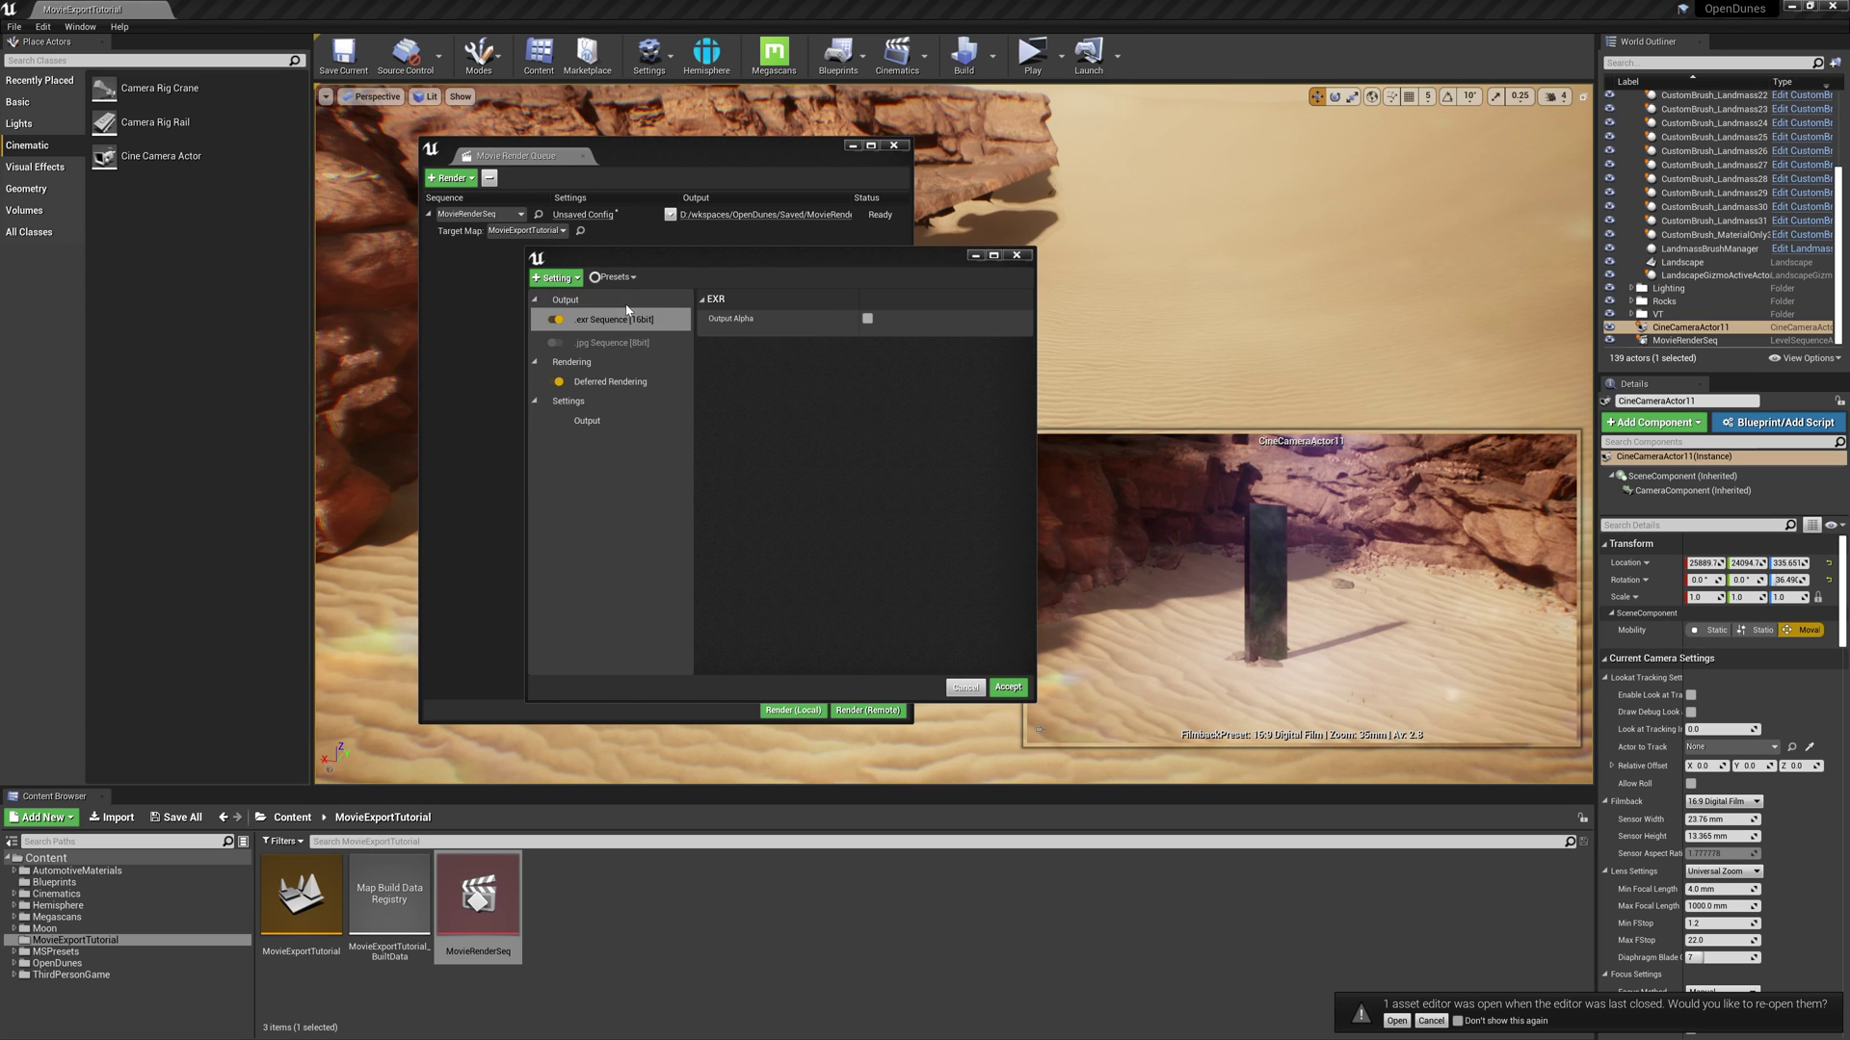
Add an Anti-aliasing setting with Override Anti Aliasing on, Spatial Sample Count 3, Temporal Sample Count 5
{"action": "left_click", "coordinate": [626, 310]}
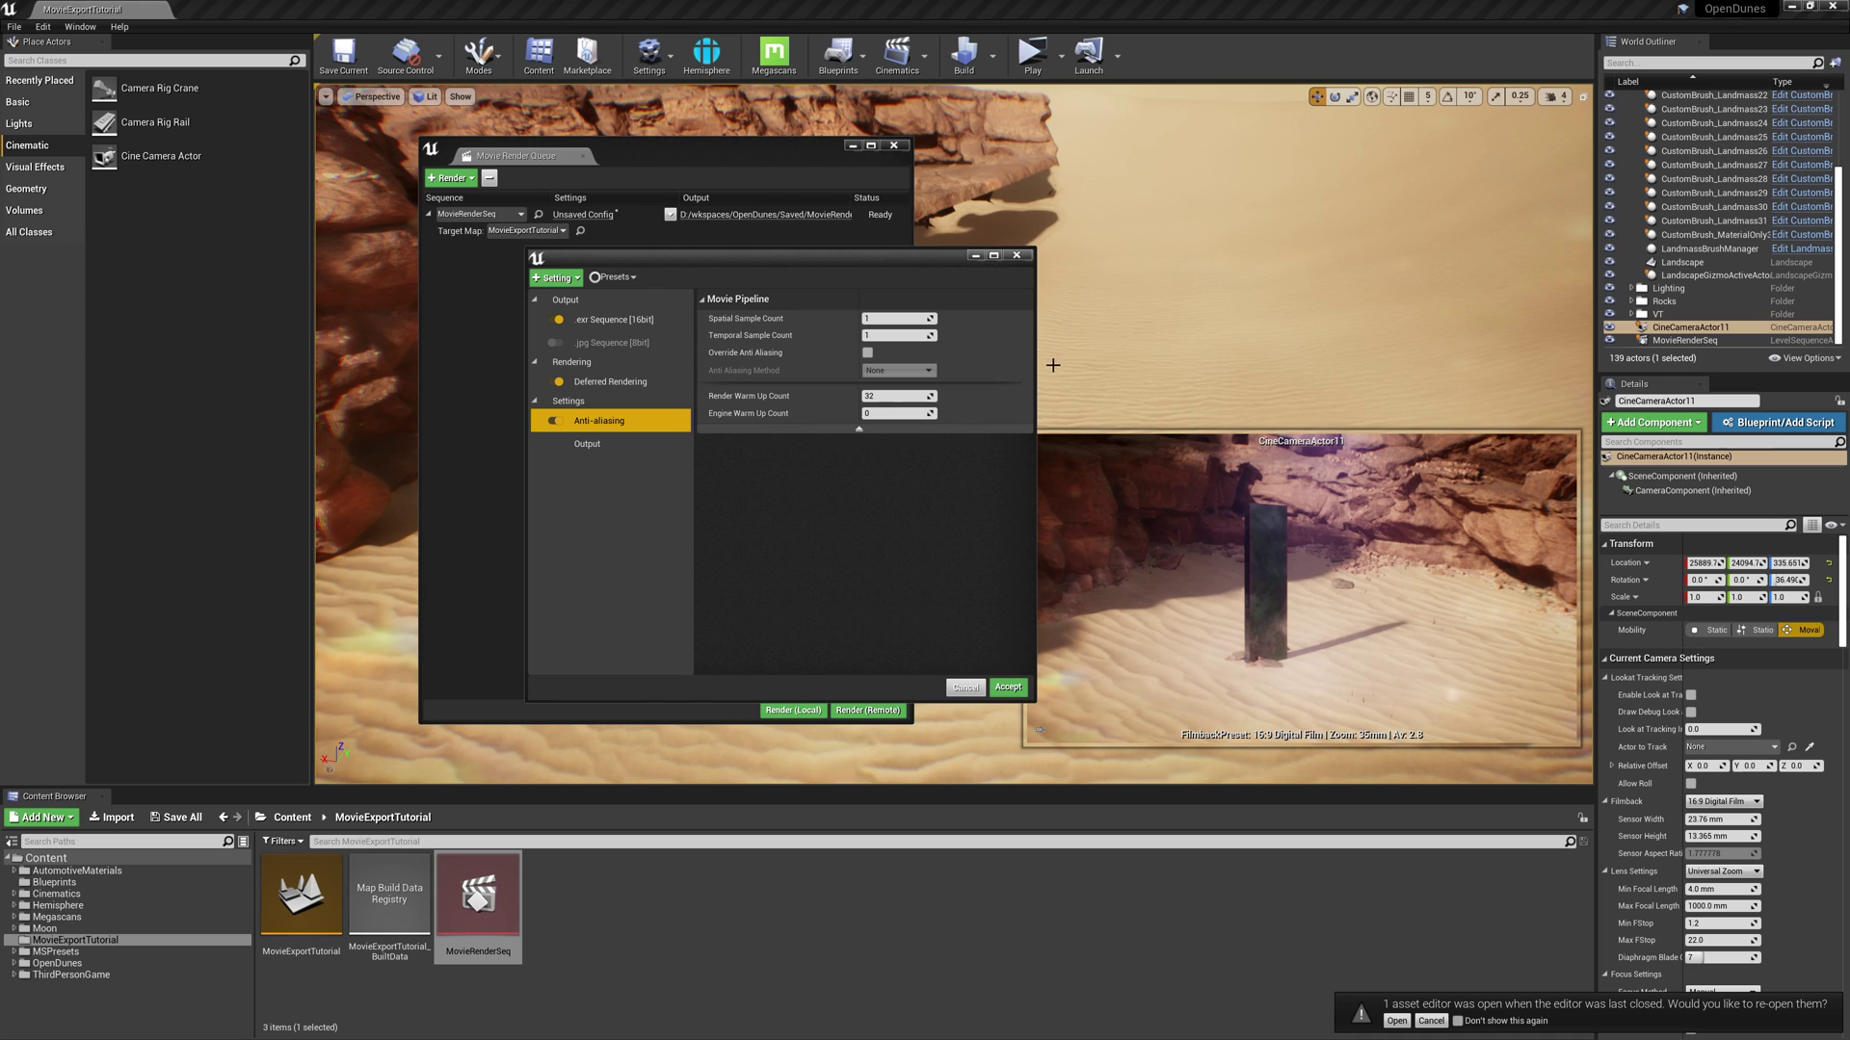
{"action": "left_click", "coordinate": [867, 354]}
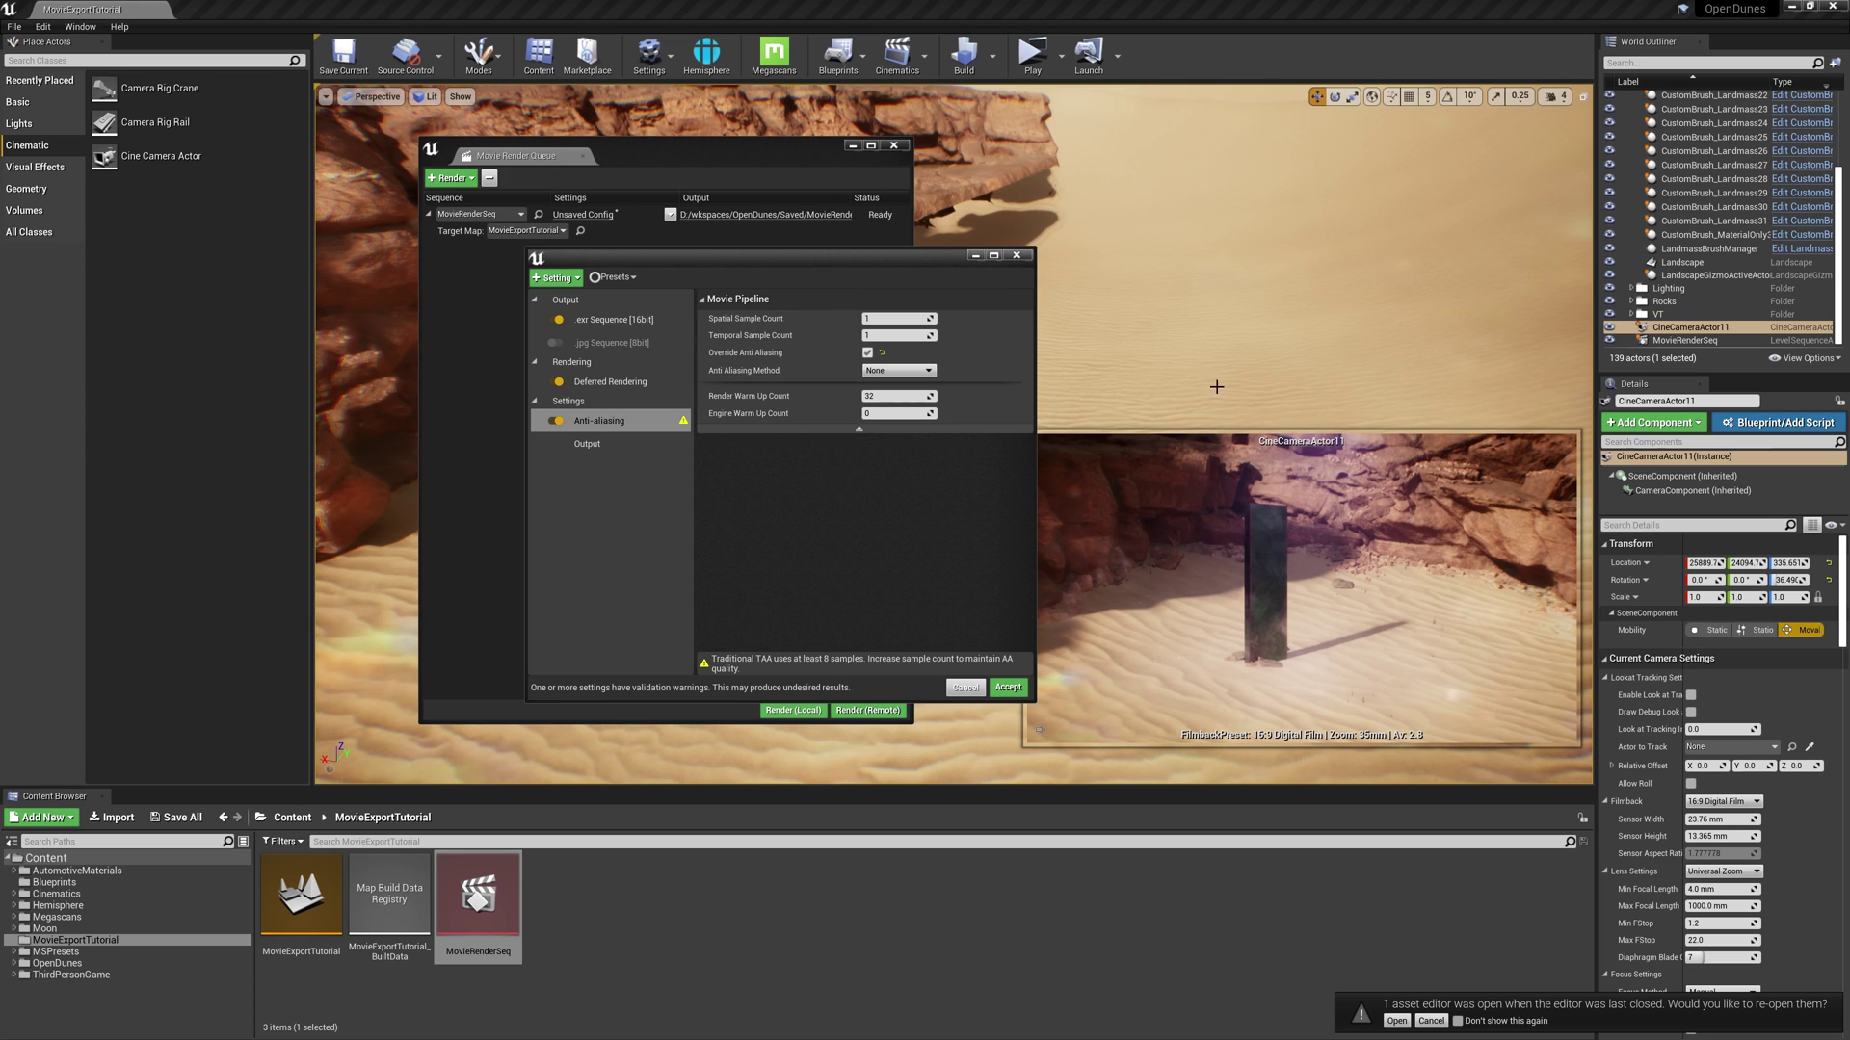
{"action": "left_click_drag", "start_coordinate": [851, 260], "coordinate": [838, 279]}
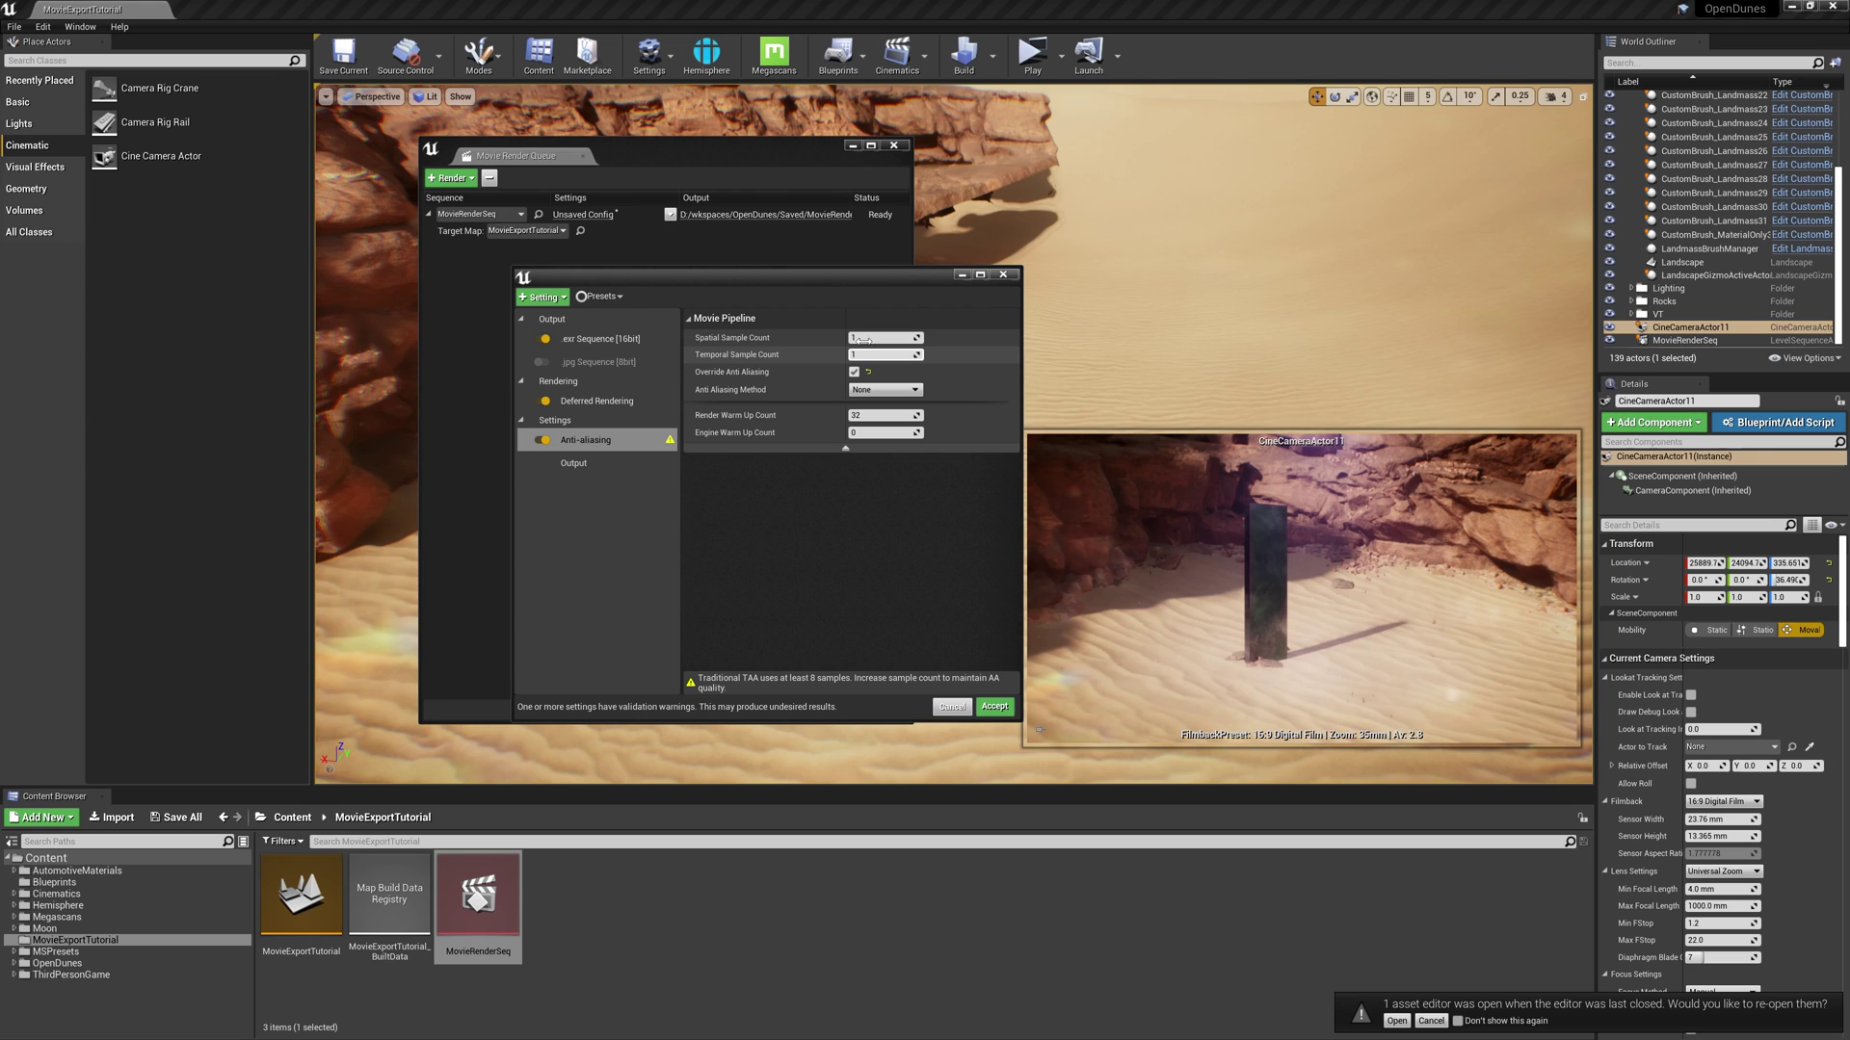
{"action": "left_click", "coordinate": [860, 339]}
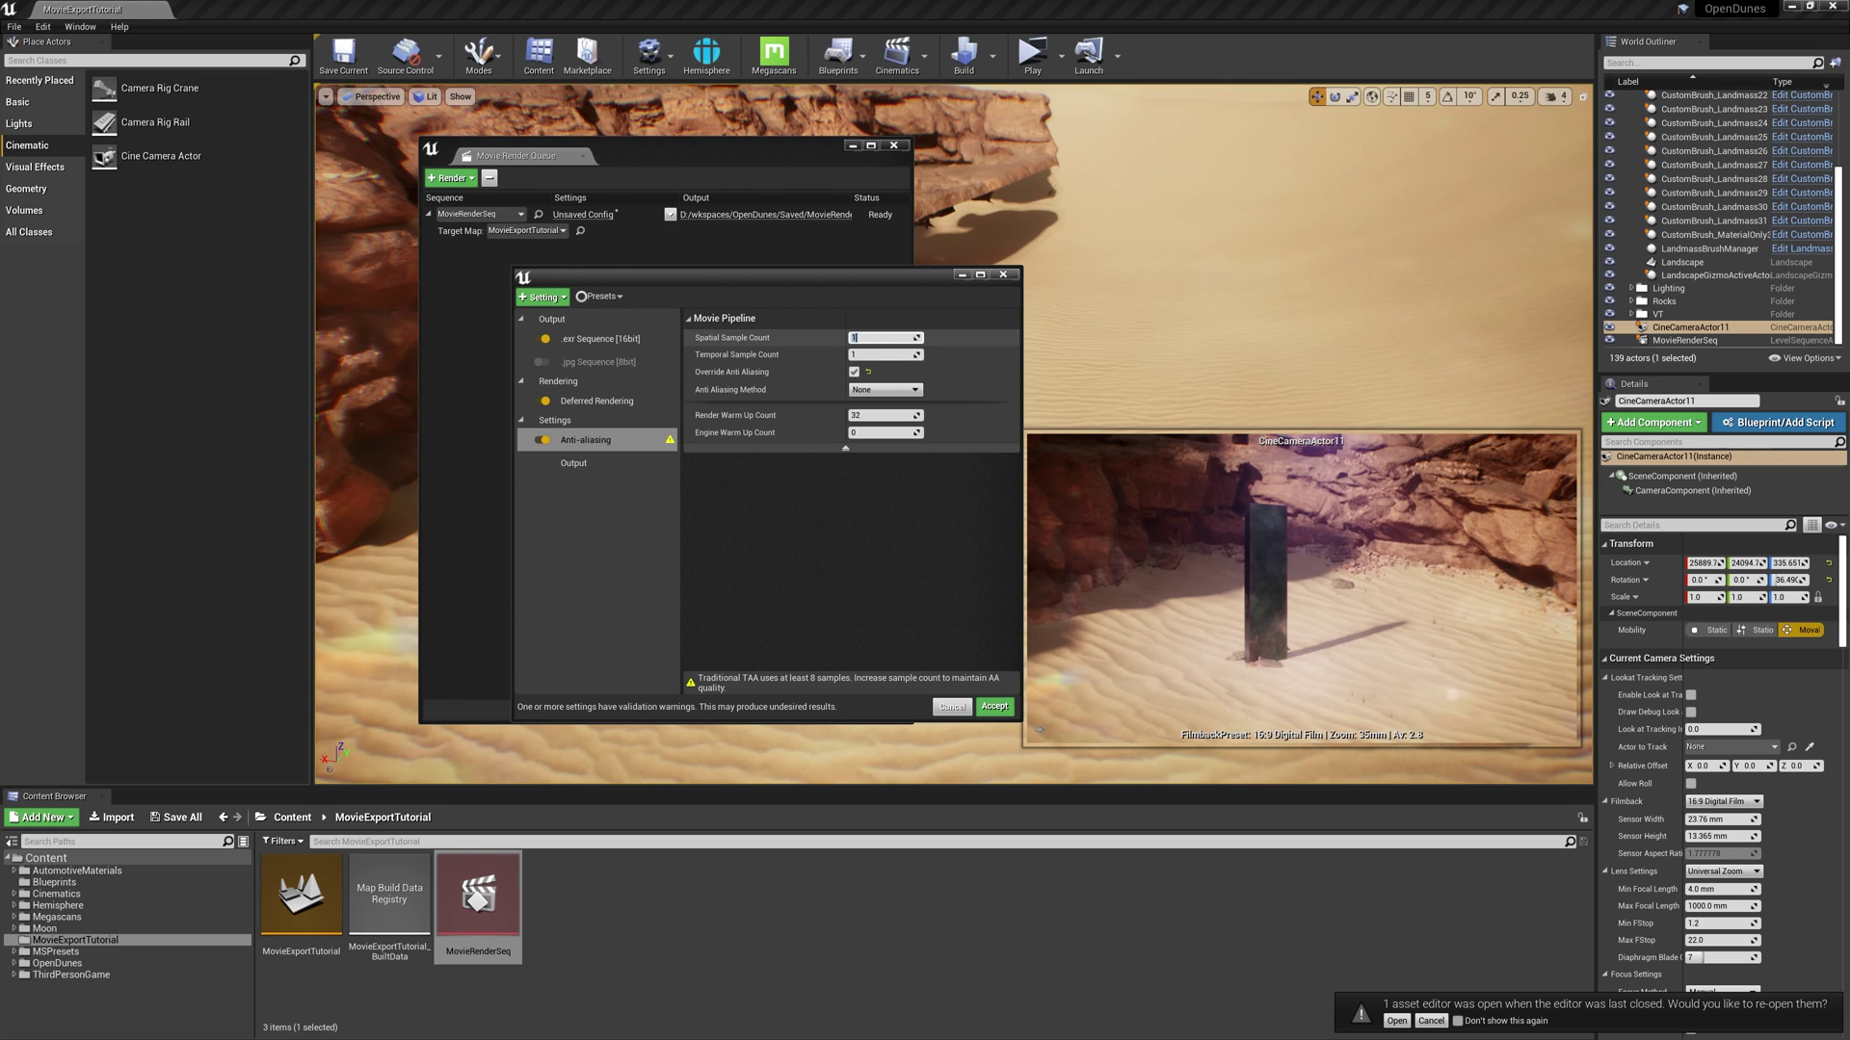
{"action": "key", "text": "Tab"}
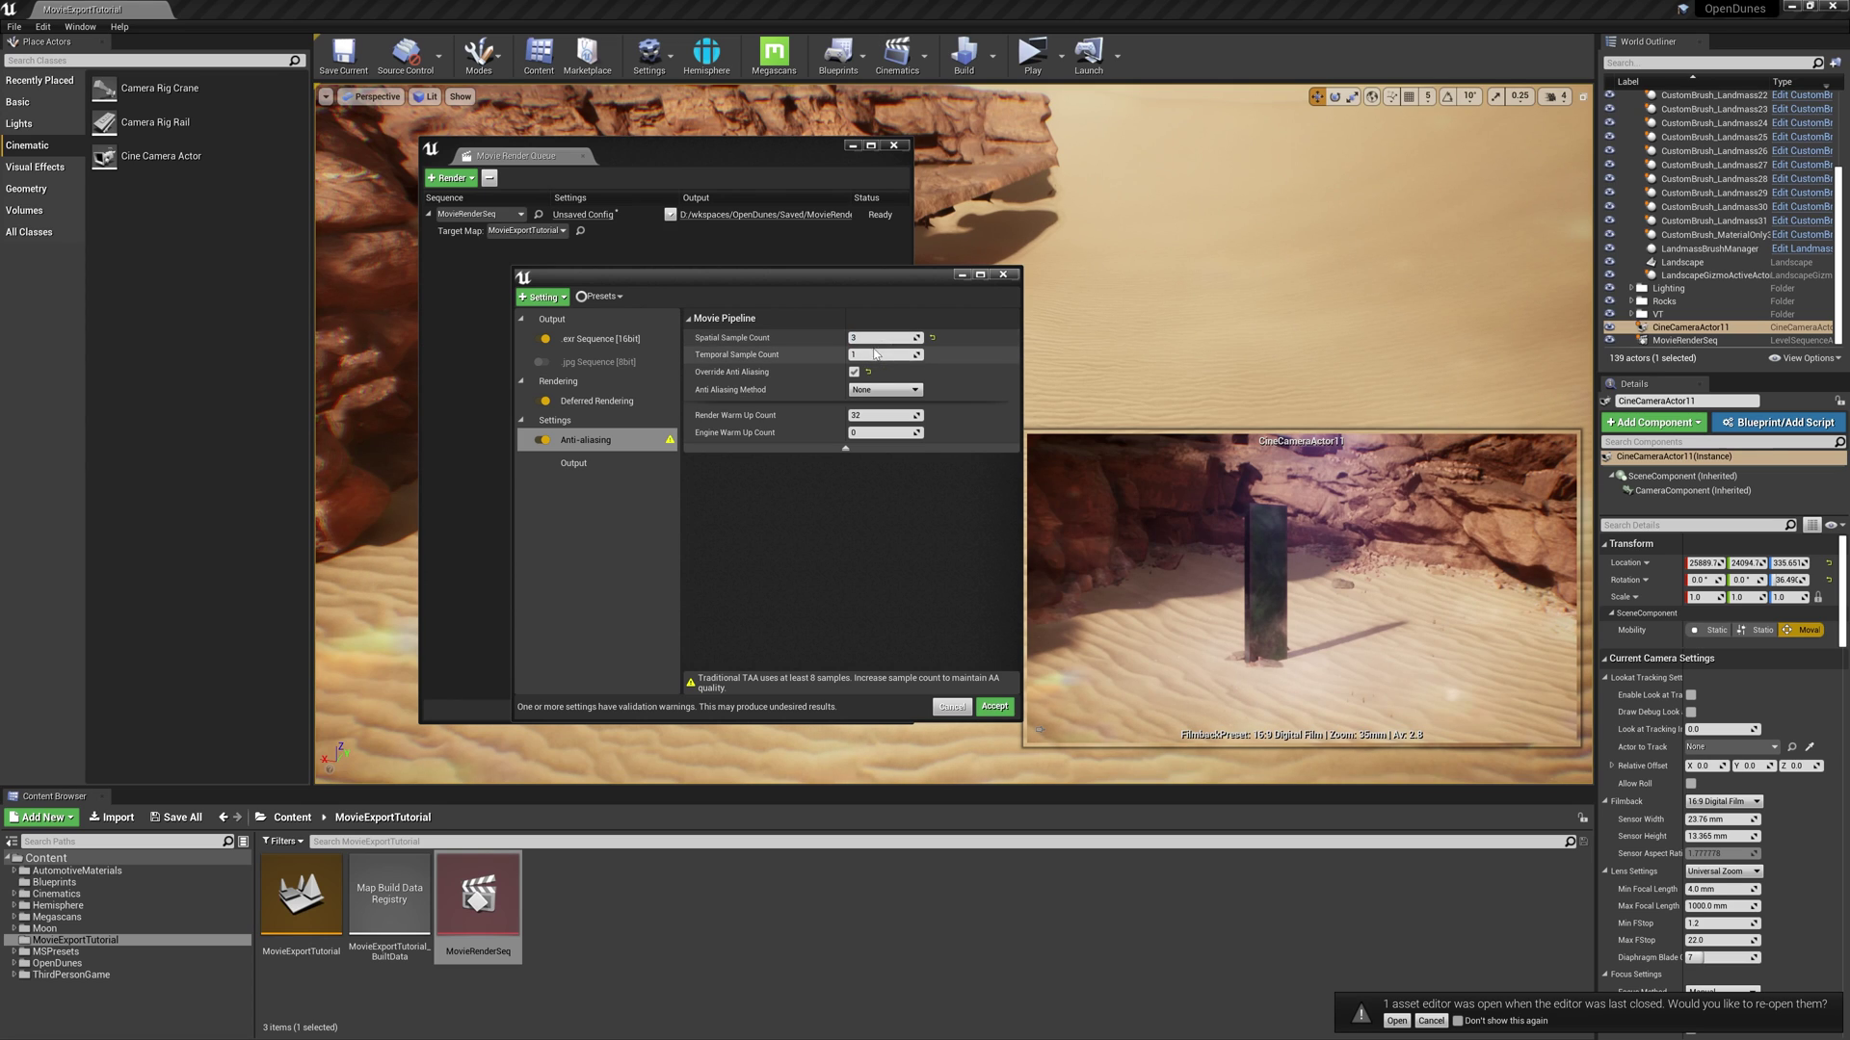
{"action": "type", "text": "5"}
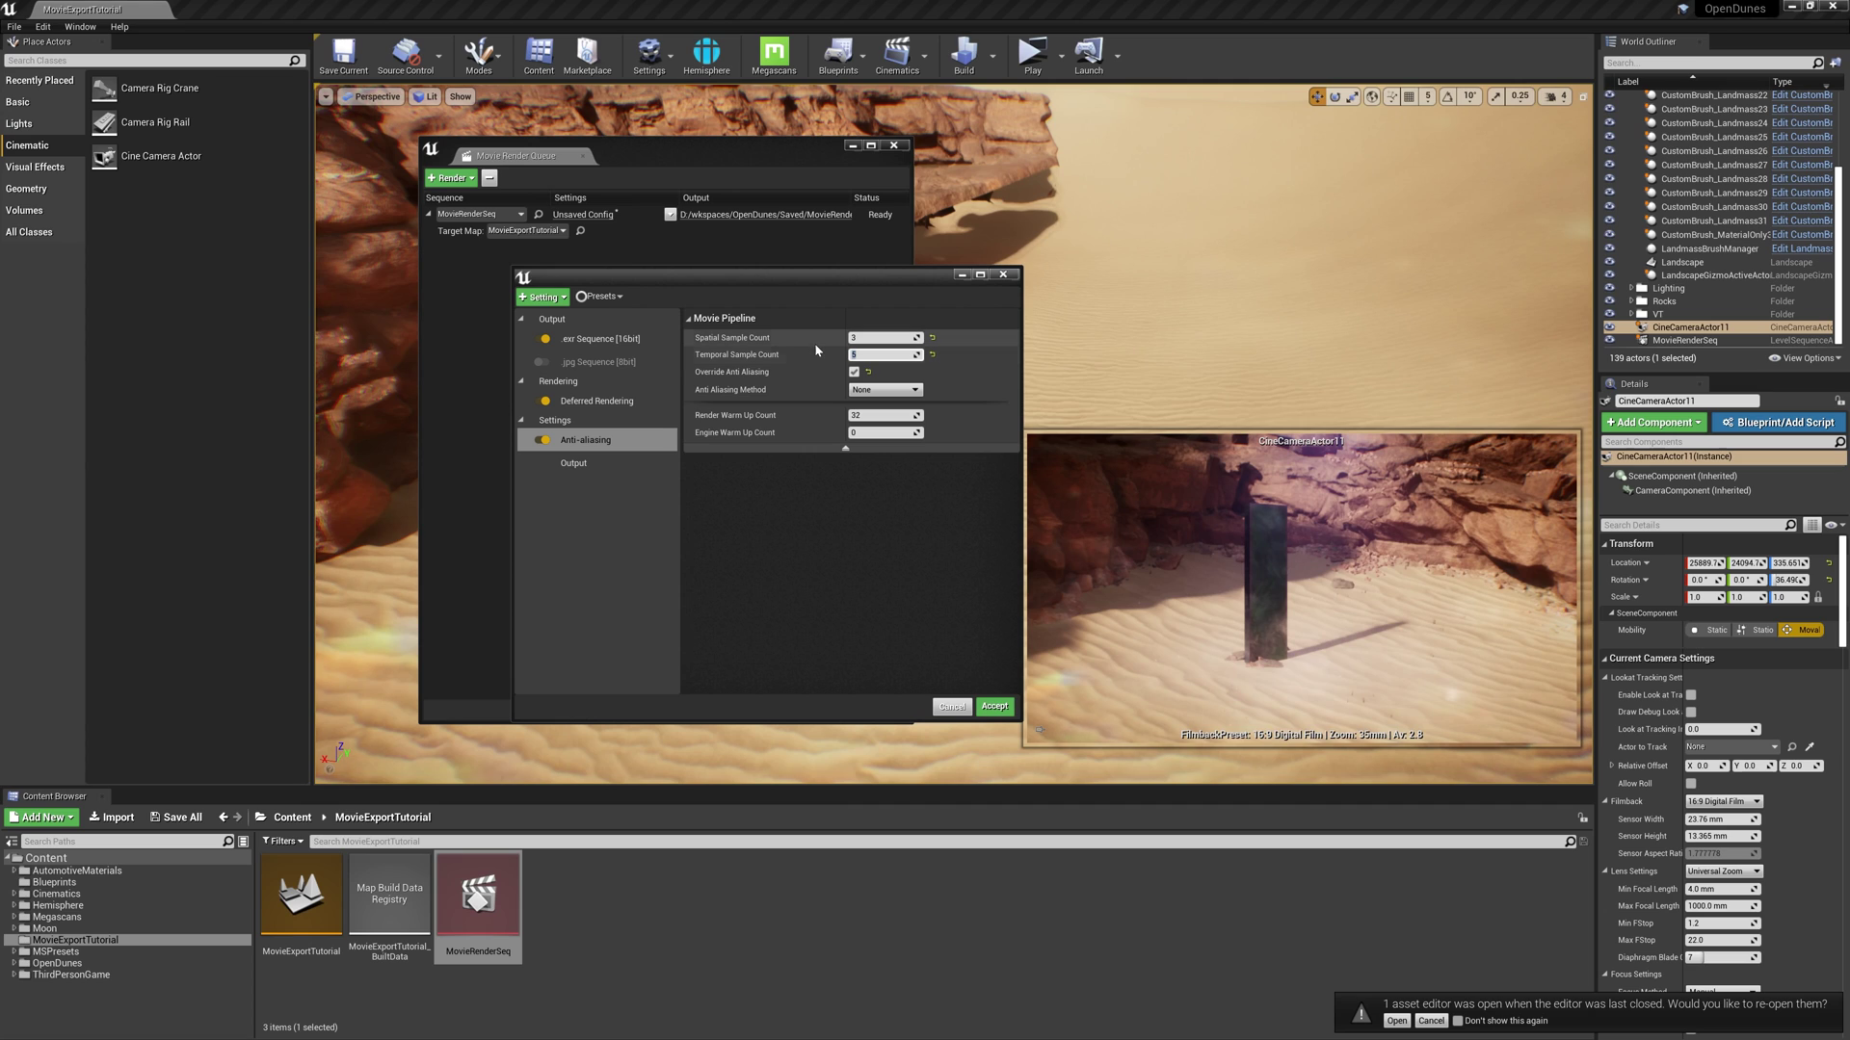
{"action": "key", "text": "ctrl+a"}
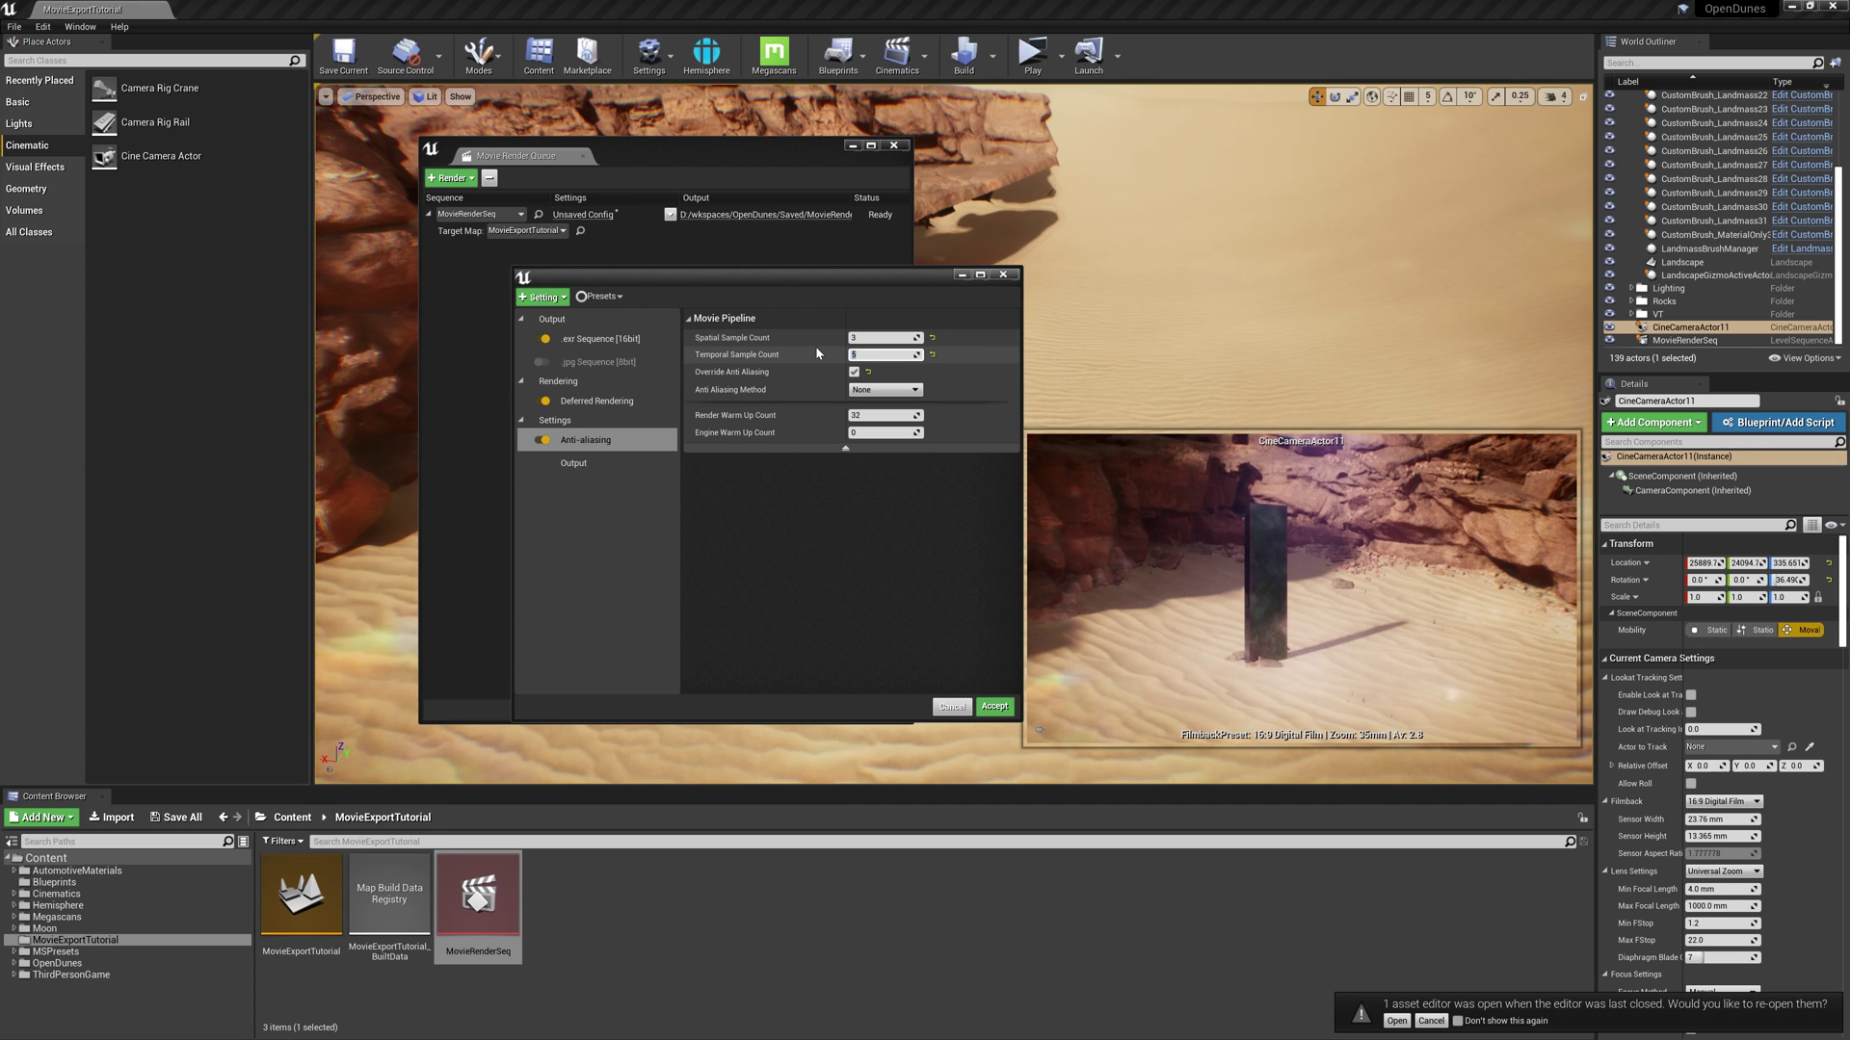
{"action": "mouse_move", "coordinate": [792, 357]}
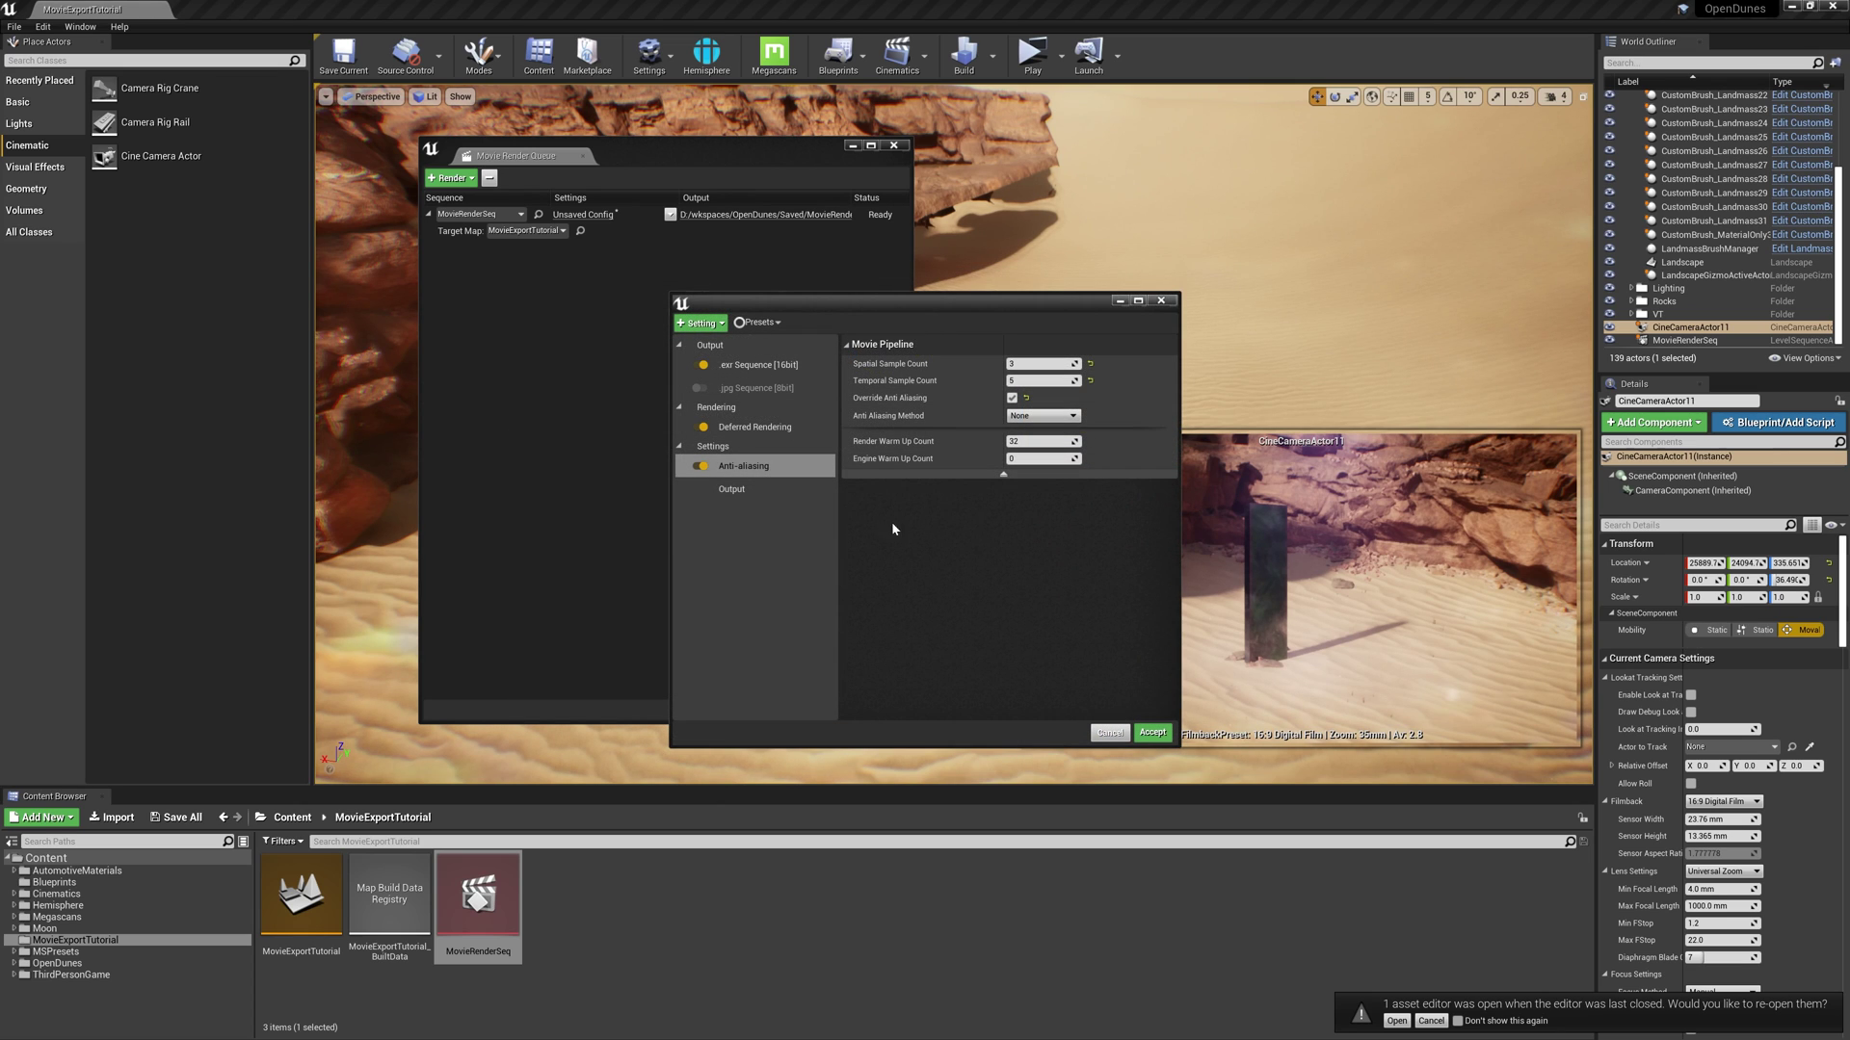
In the Output settings, set the output directory to the renders folder
{"action": "left_click", "coordinate": [732, 492]}
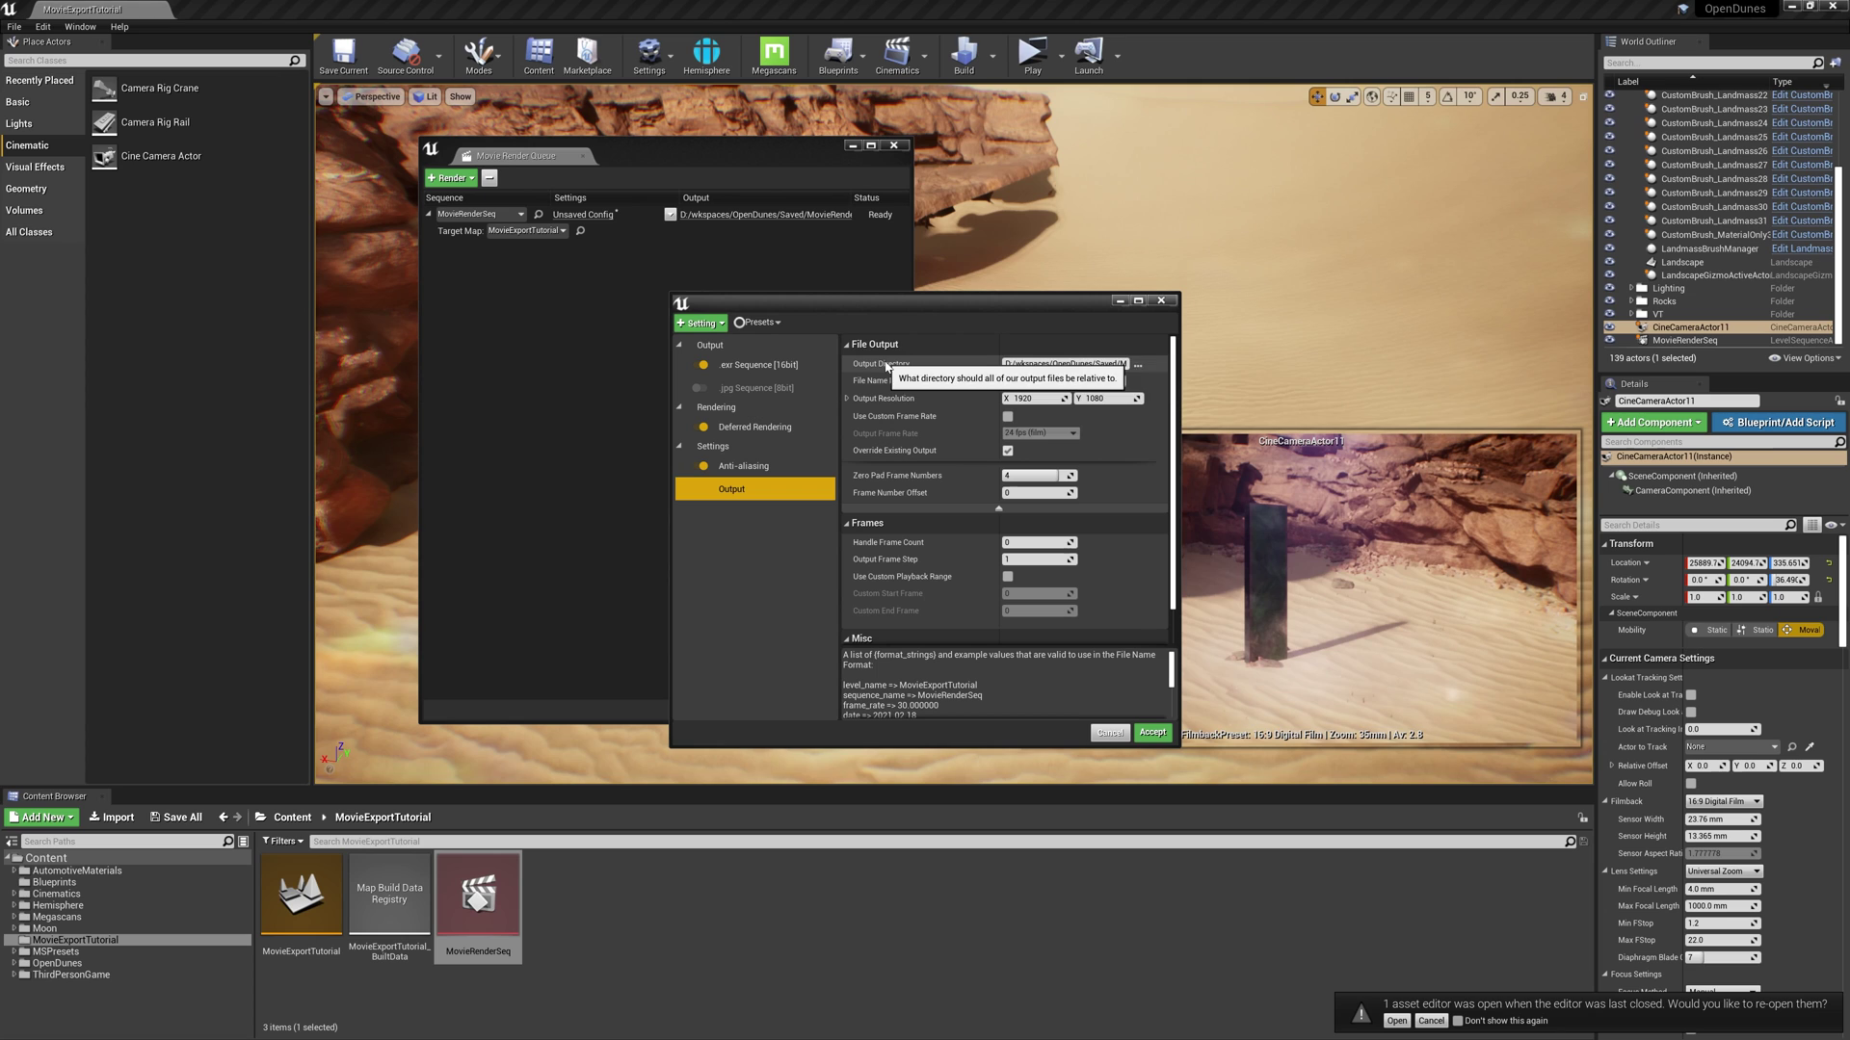
{"action": "left_click", "coordinate": [1137, 369]}
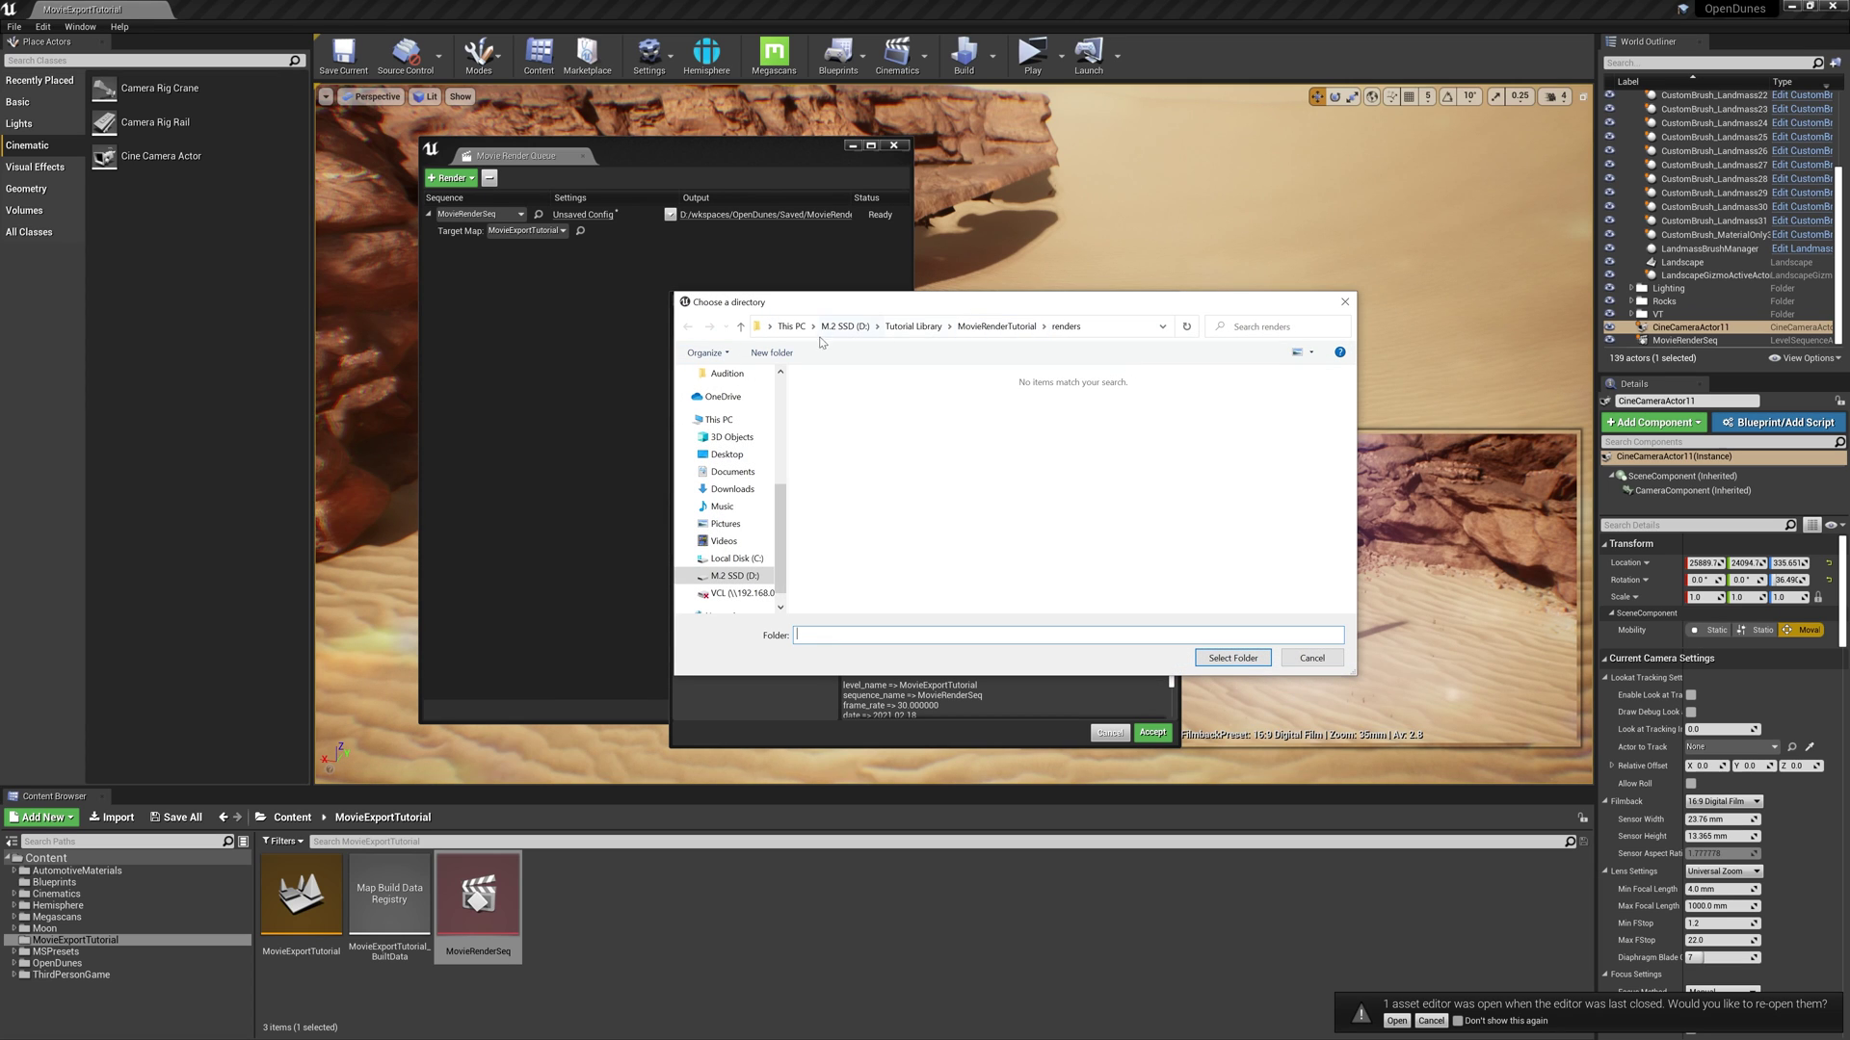
{"action": "left_click", "coordinate": [1233, 658]}
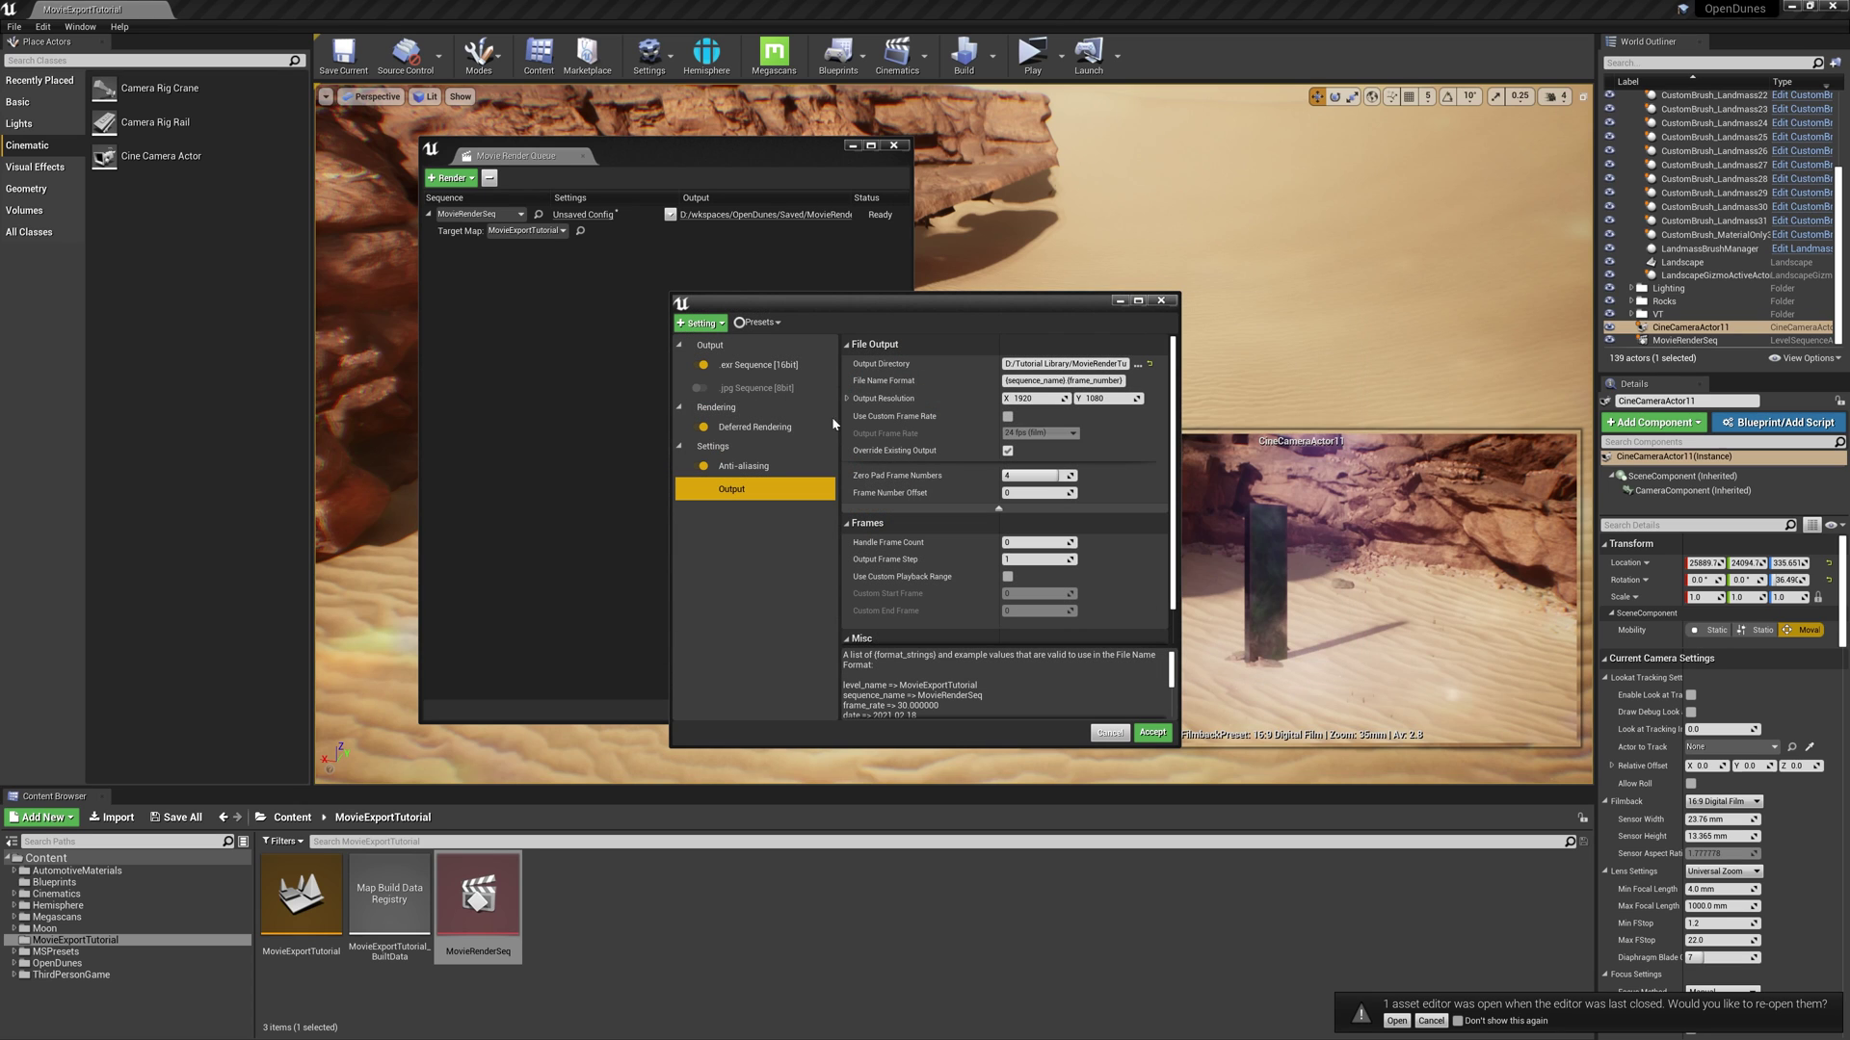
Set the output resolution to 4096 x 2048 and accept the render settings
{"action": "left_click", "coordinate": [1019, 398]}
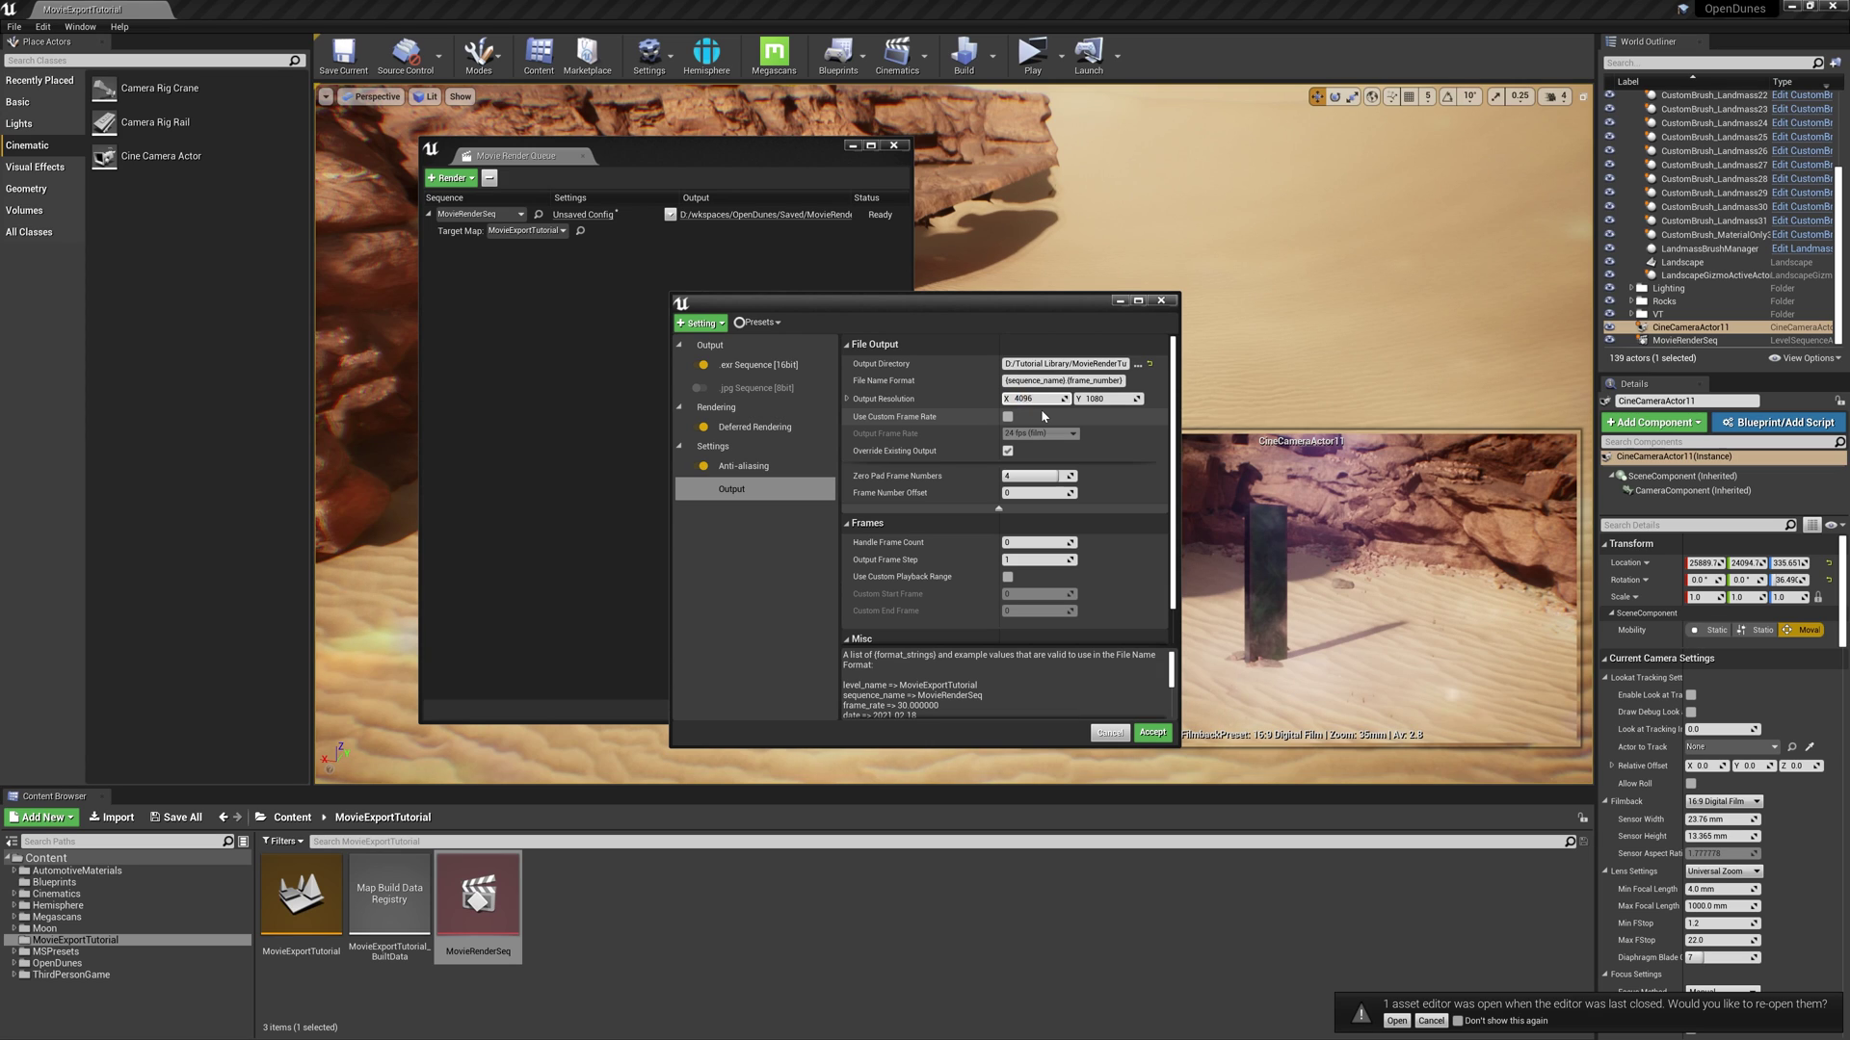
{"action": "type", "text": "6"}
{"action": "key", "text": "Tab"}
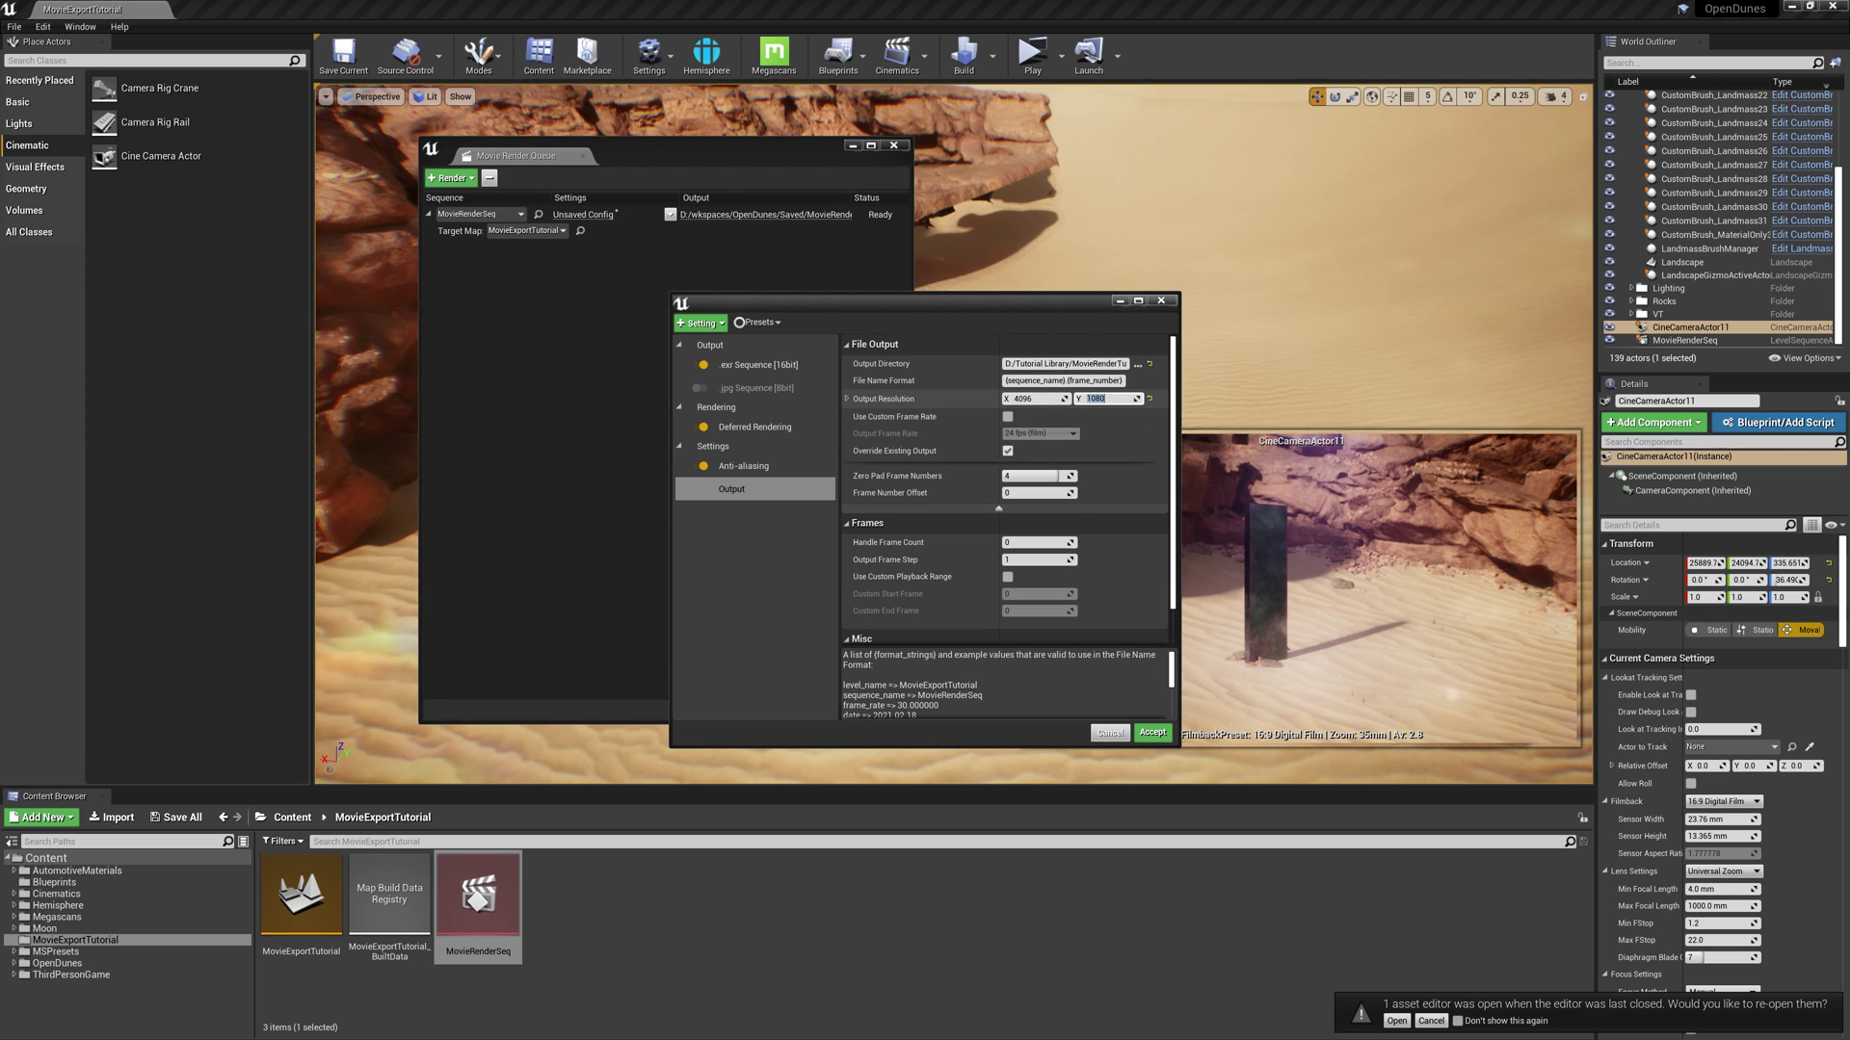
{"action": "type", "text": "204"}
{"action": "key", "text": "Return"}
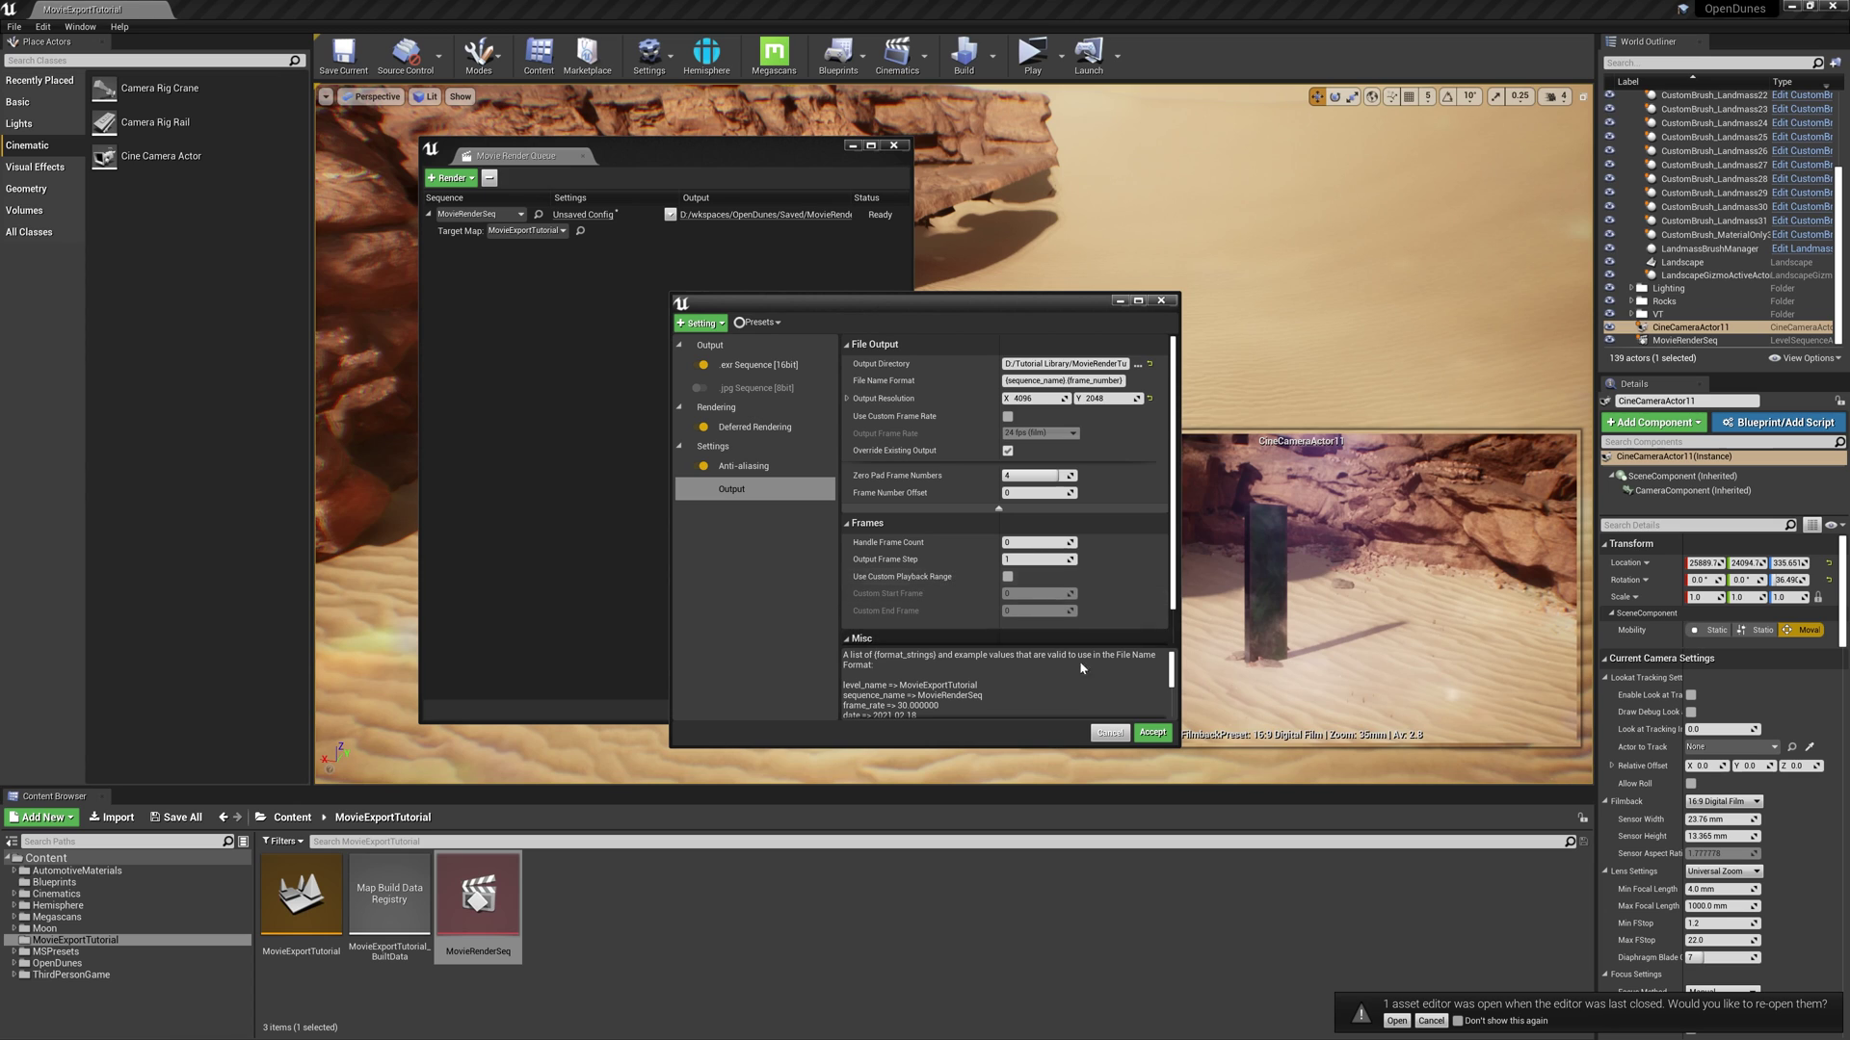
{"action": "left_click", "coordinate": [1153, 734]}
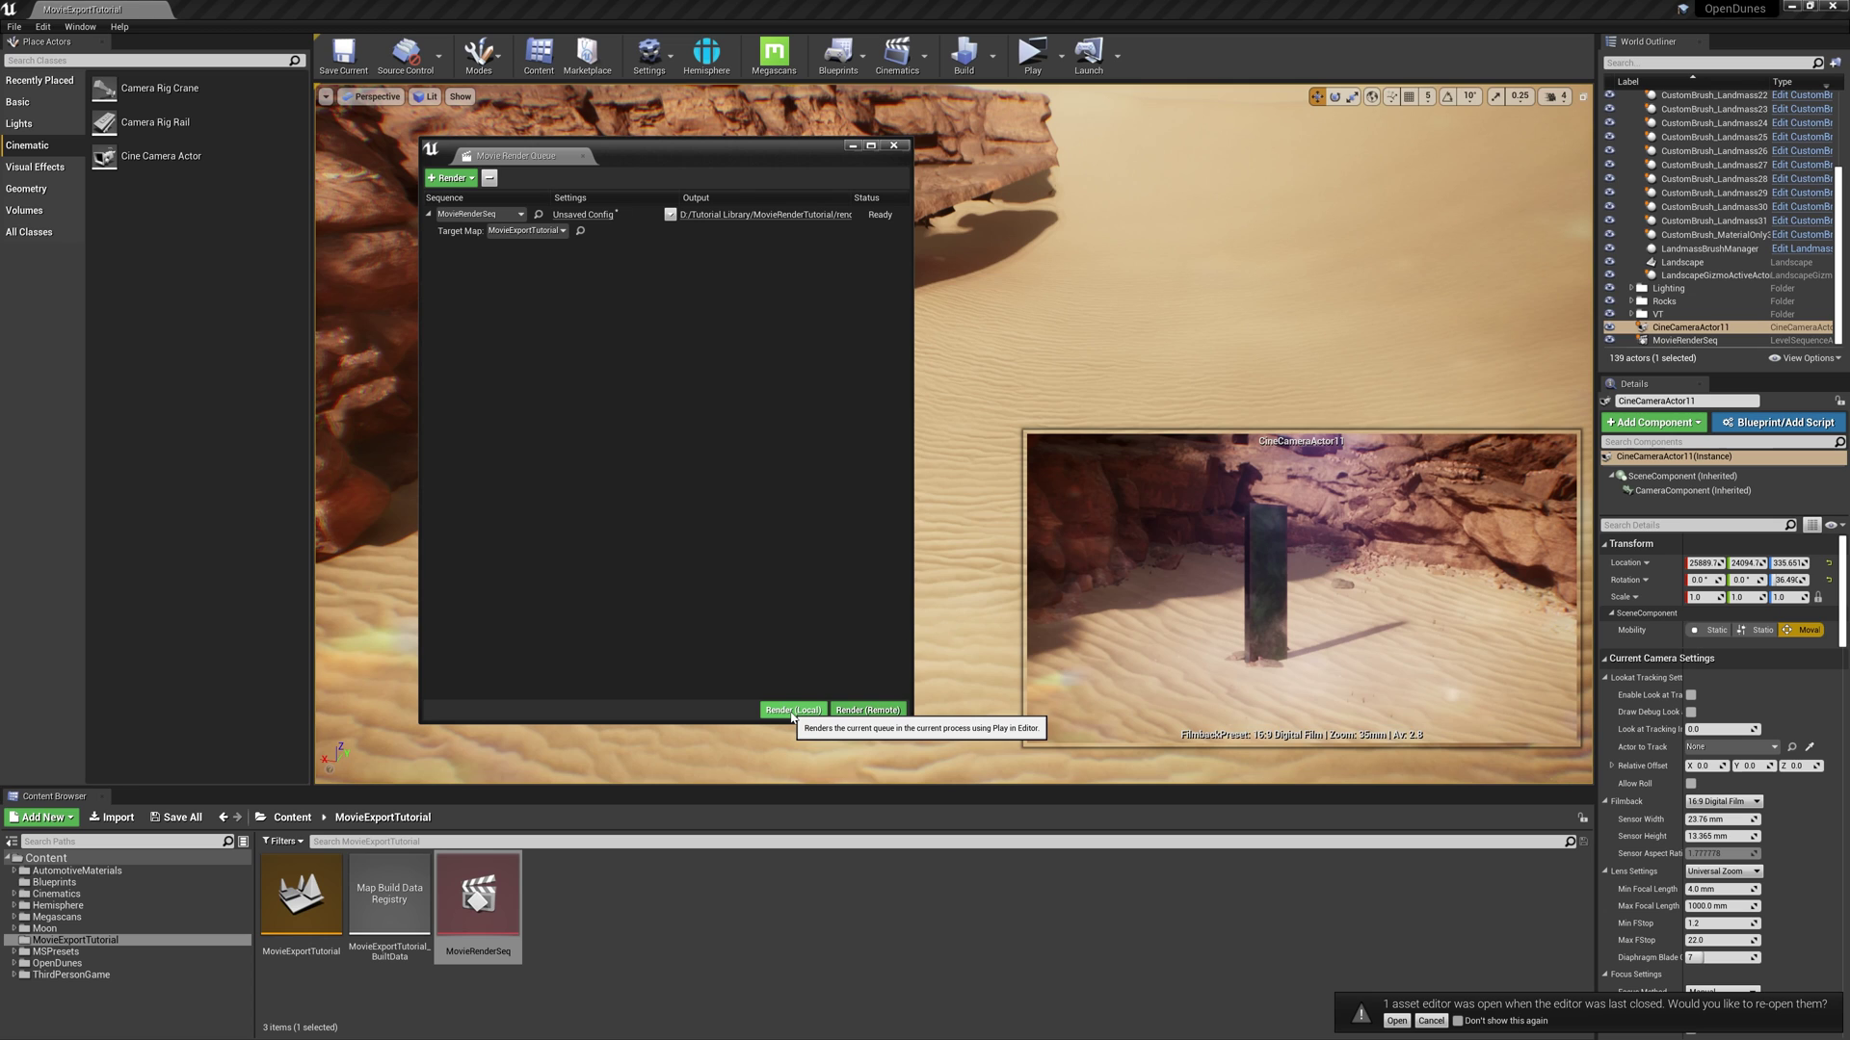
Start rendering the MovieRenderSeq job locally from the Movie Render Queue
{"action": "left_click", "coordinate": [792, 711]}
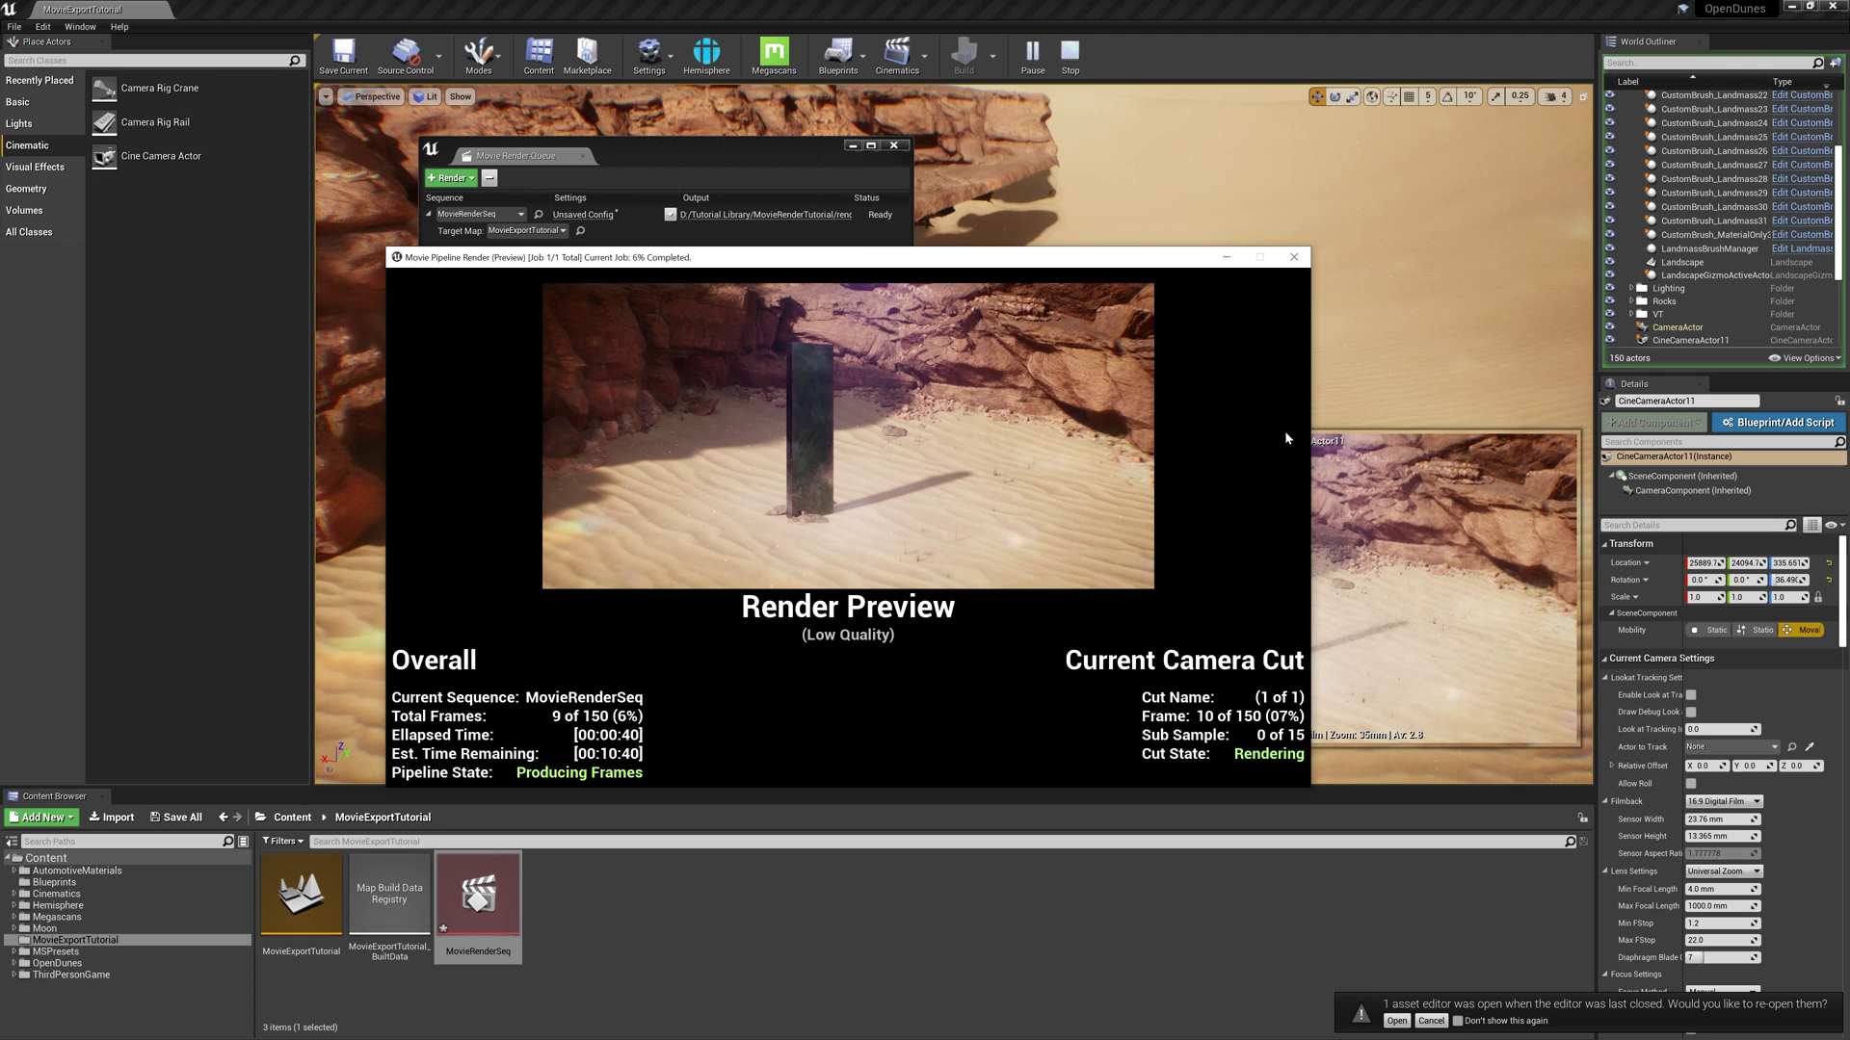
Bring up the renders folder to check the EXR frames MovieRenderSeq.0000 through 0008
{"action": "left_click_drag", "start_coordinate": [1848, 432], "coordinate": [798, 262]}
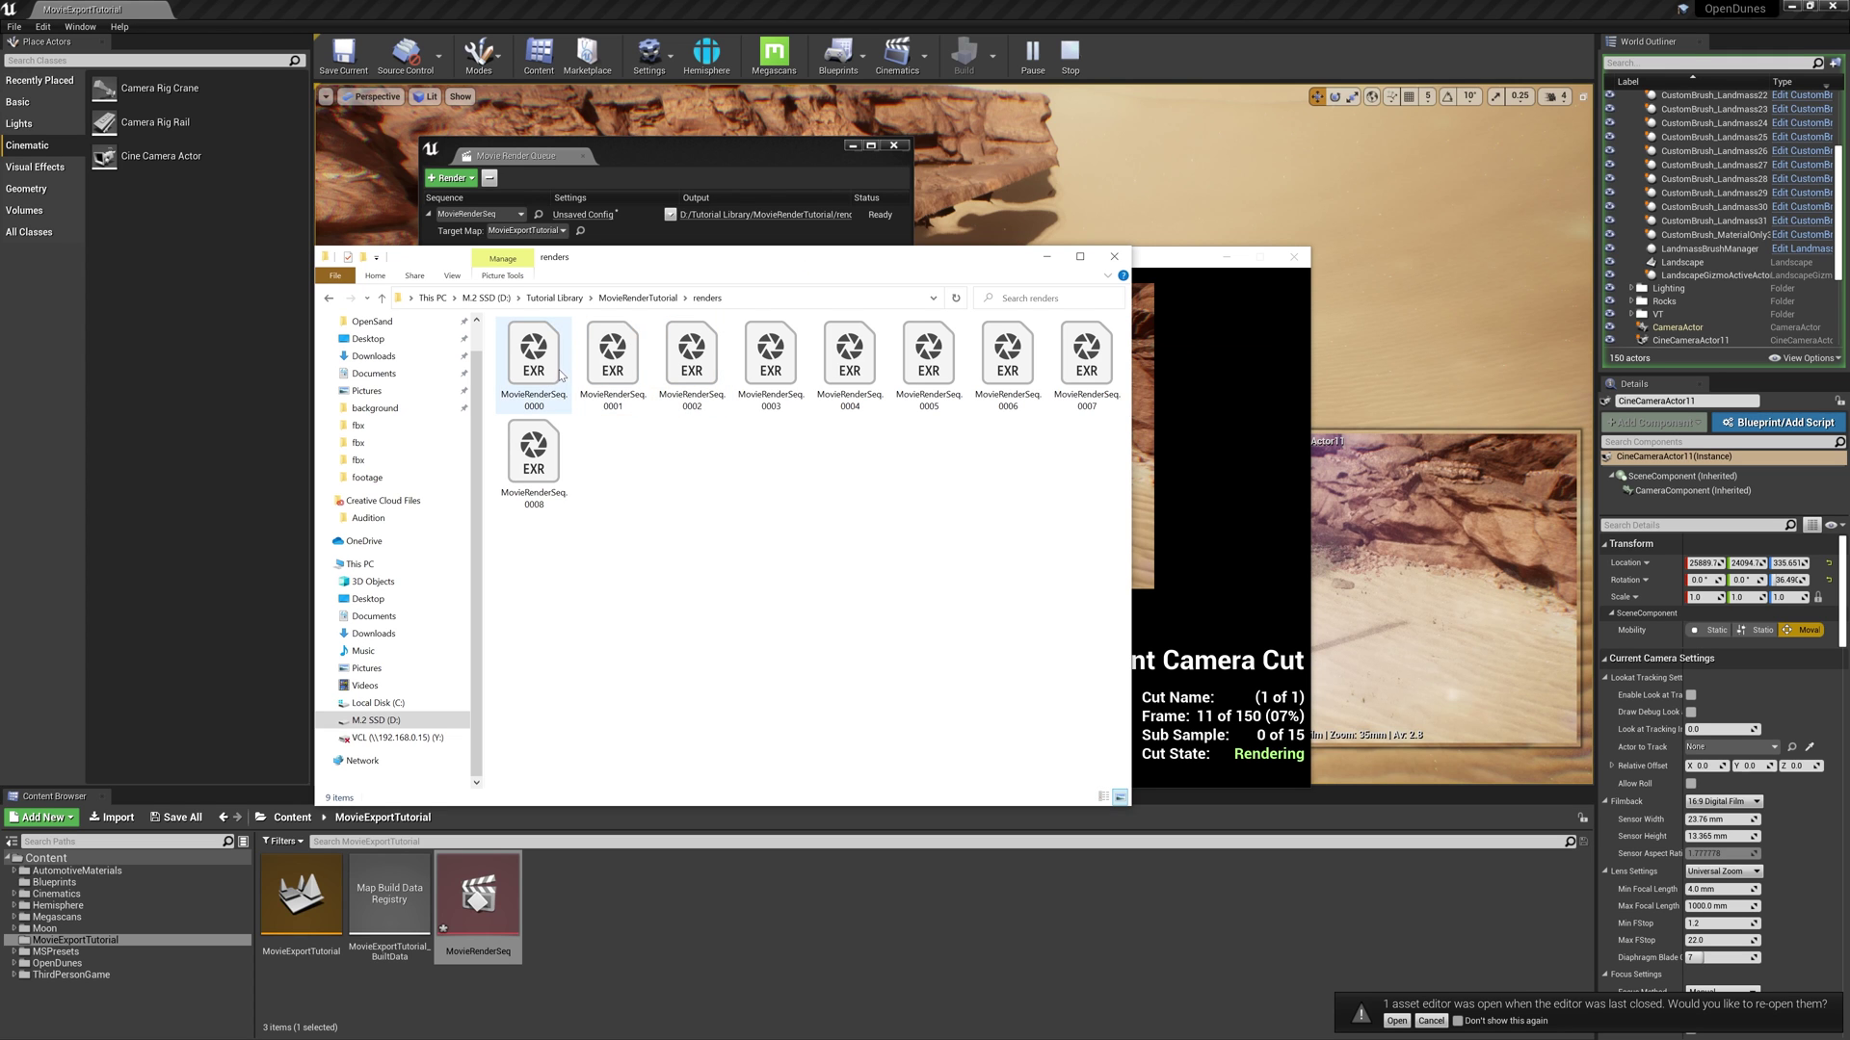